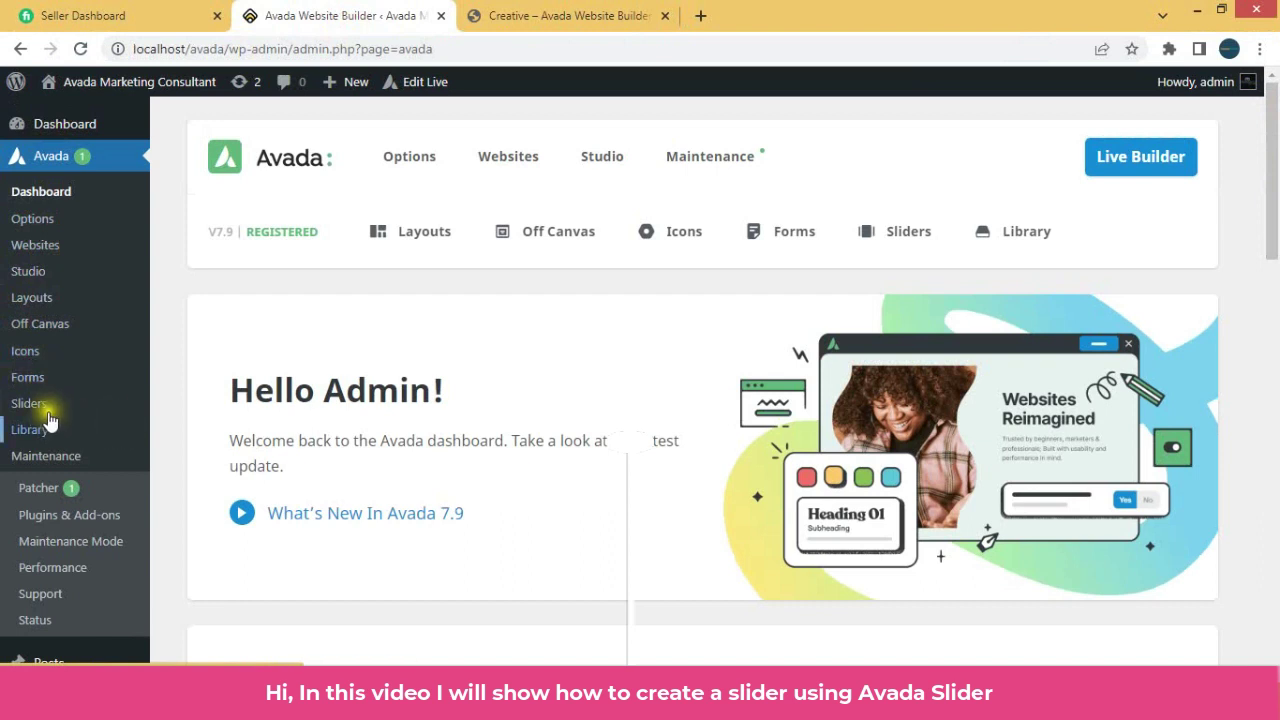
Open the Avada sliders page and name the new slider "Homepage", leaving its shortcode blank.
{"action": "left_click", "coordinate": [30, 405]}
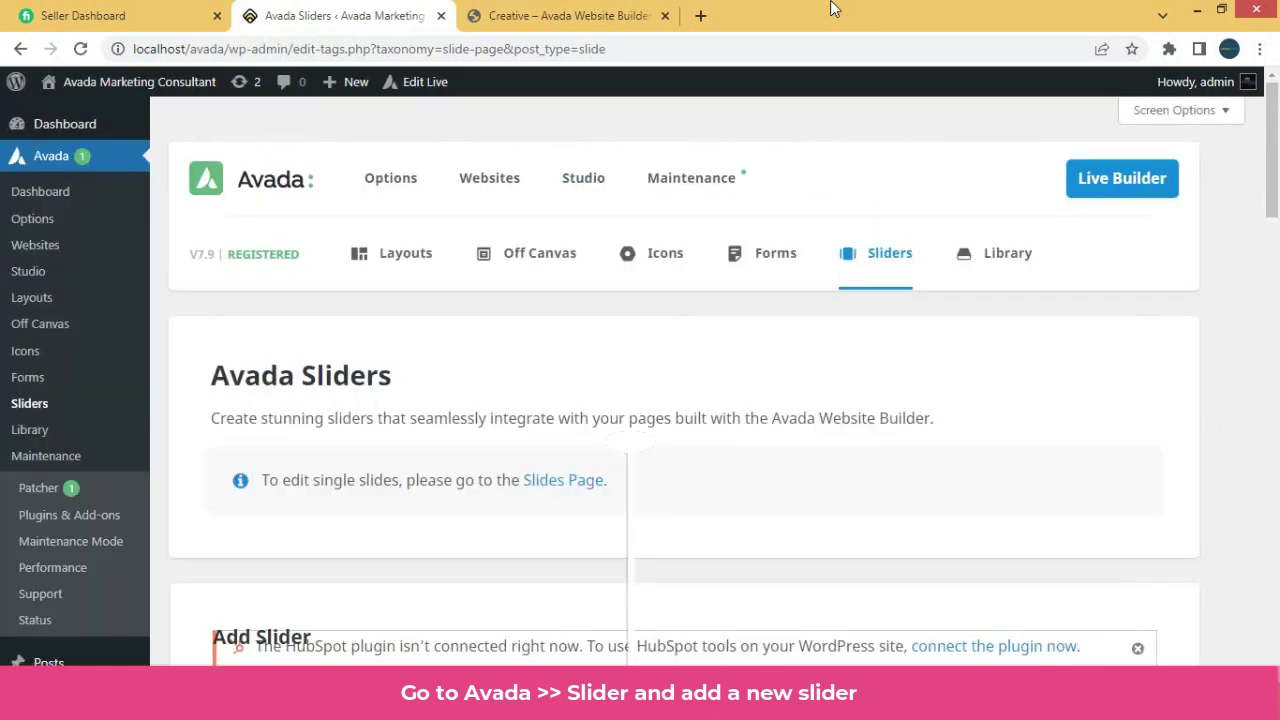
{"action": "left_click_drag", "start_coordinate": [1272, 126], "coordinate": [1272, 250]}
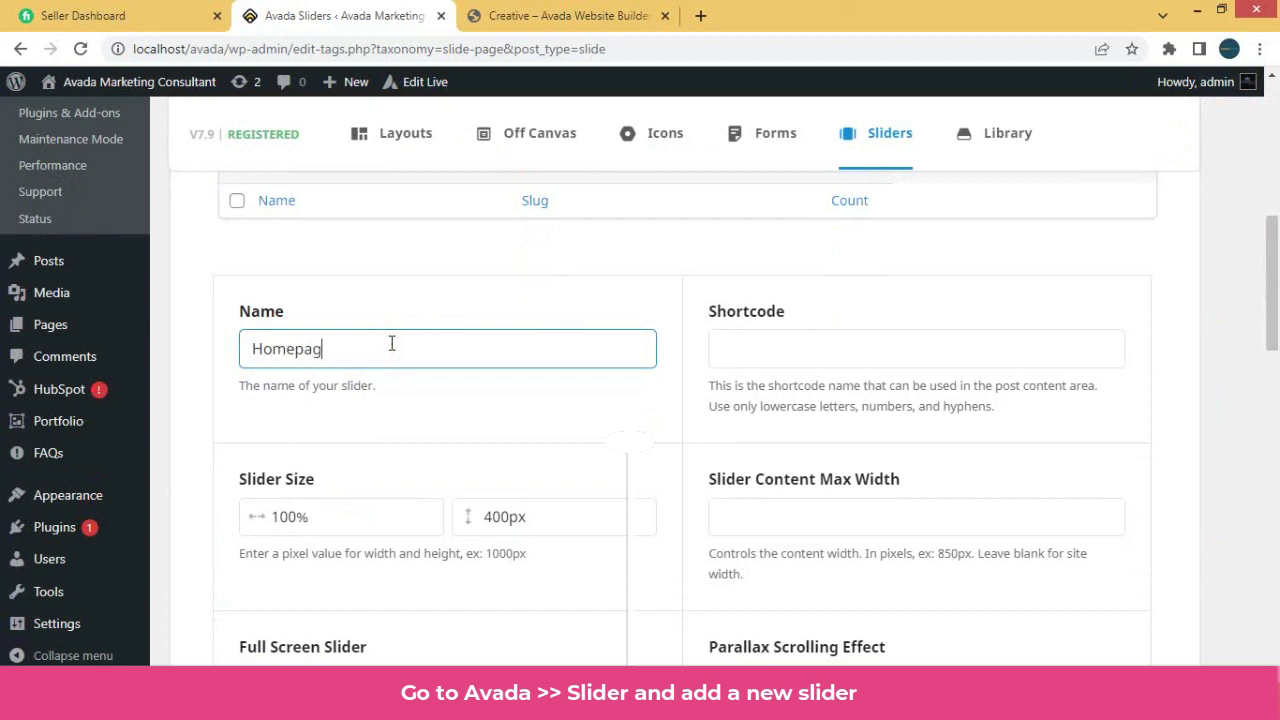
{"action": "left_click", "coordinate": [865, 349]}
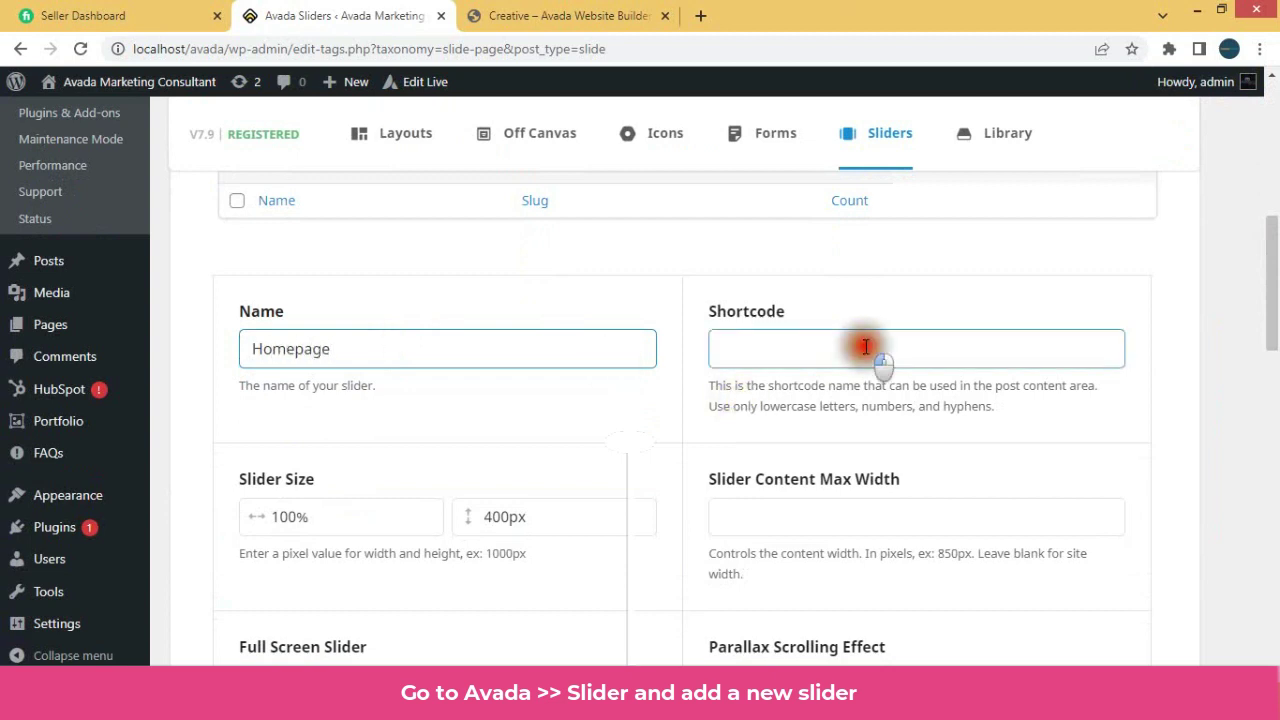
{"action": "left_click", "coordinate": [733, 398]}
Set the new slider's height to 700px.
{"action": "left_click_drag", "start_coordinate": [1272, 292], "coordinate": [1272, 330]}
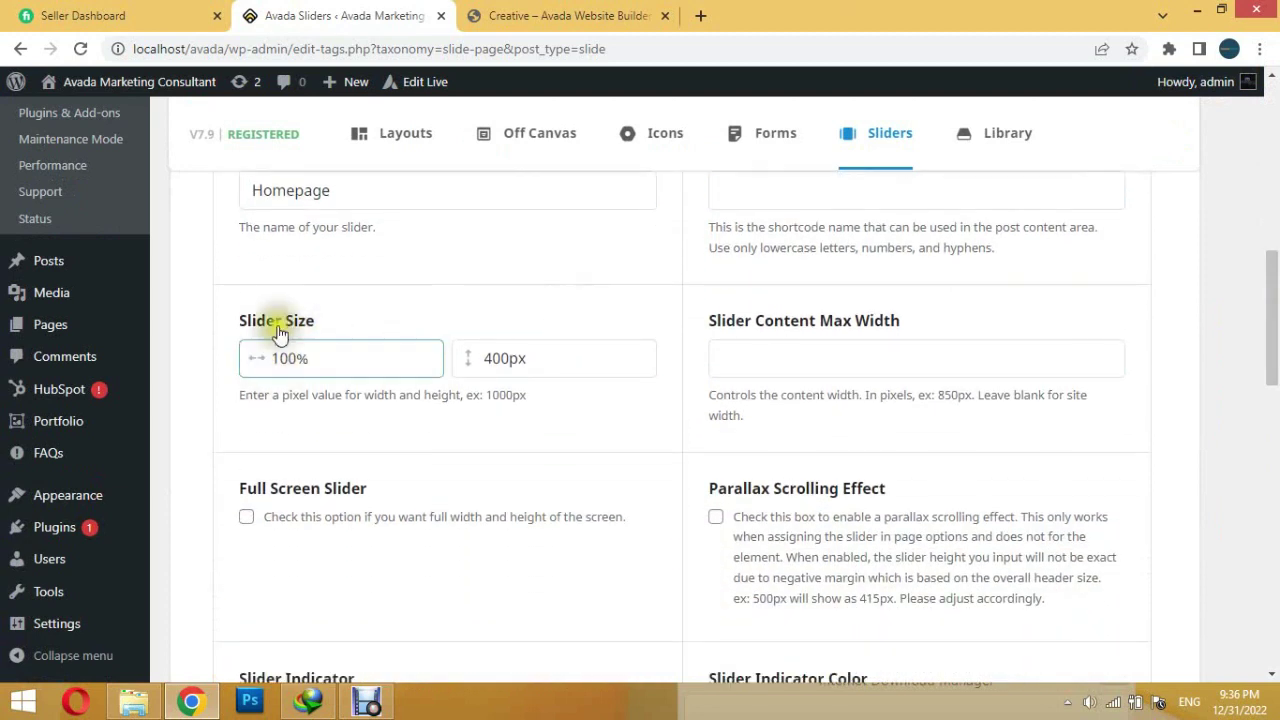
{"action": "left_click", "coordinate": [494, 358]}
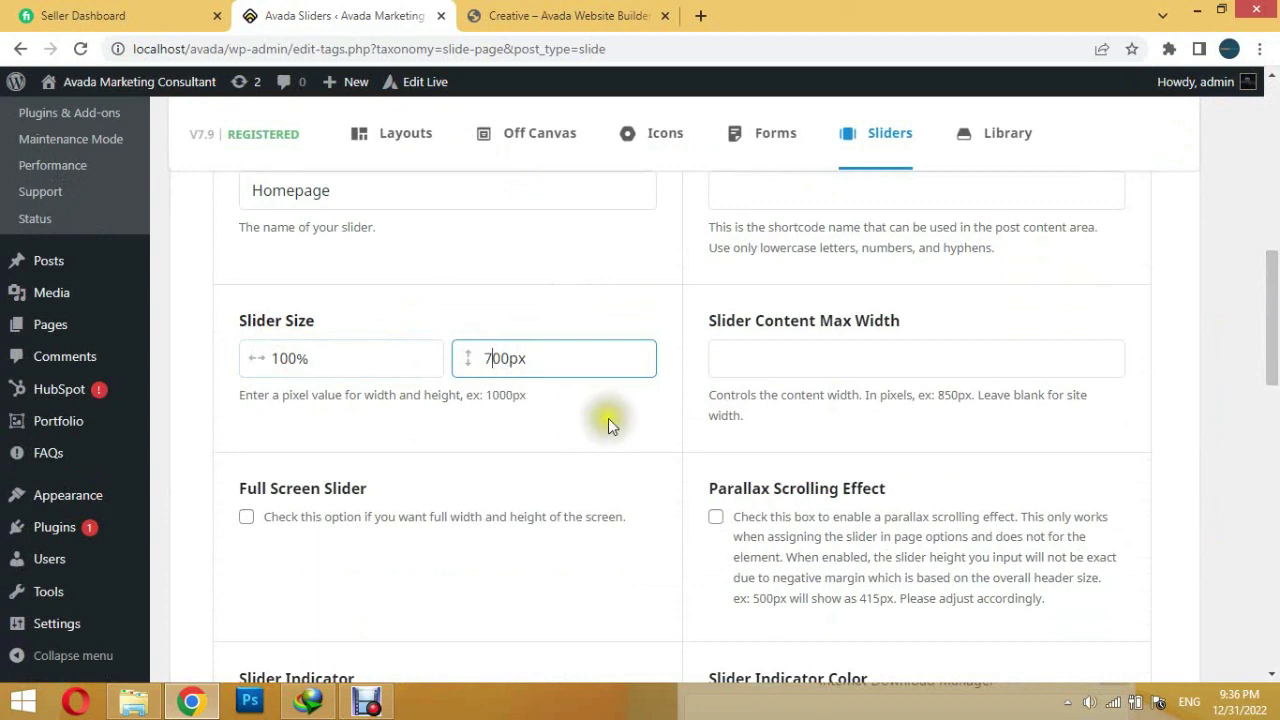
Review the slider's full screen, navigation arrow, slideshow speed and autoplay options.
{"action": "left_click_drag", "start_coordinate": [1274, 318], "coordinate": [1276, 345]}
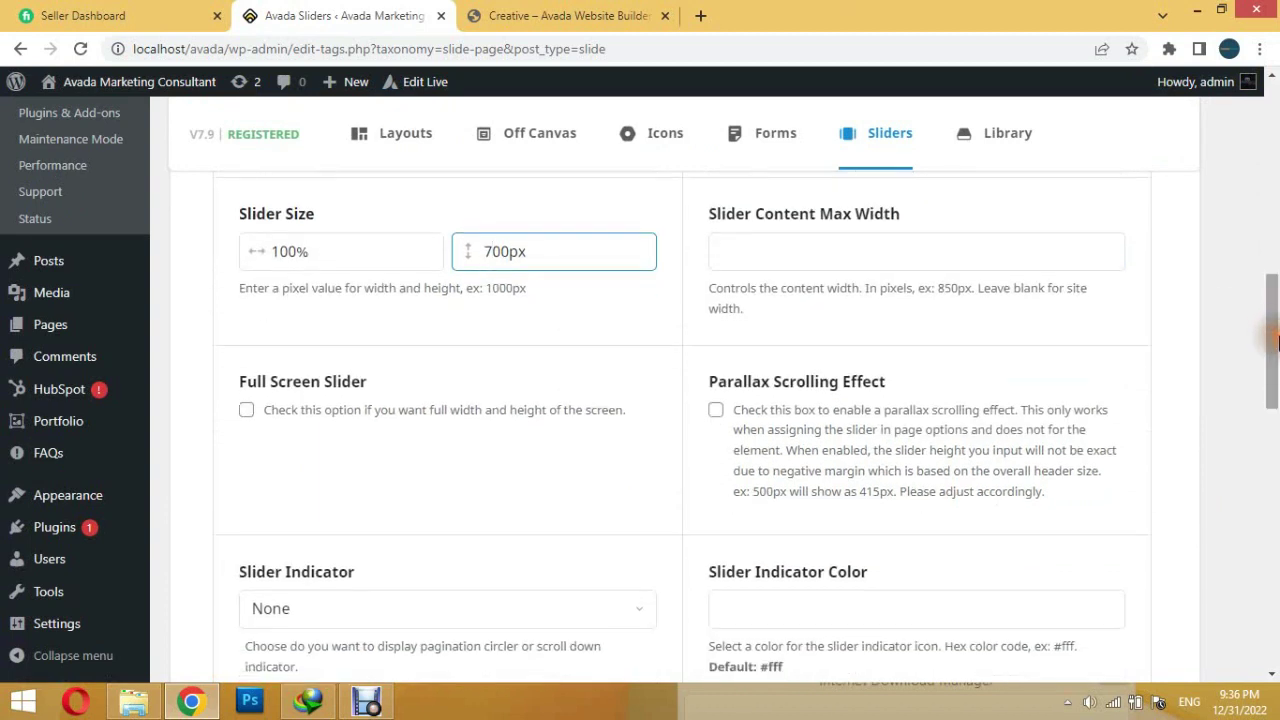
{"action": "left_click", "coordinate": [246, 410]}
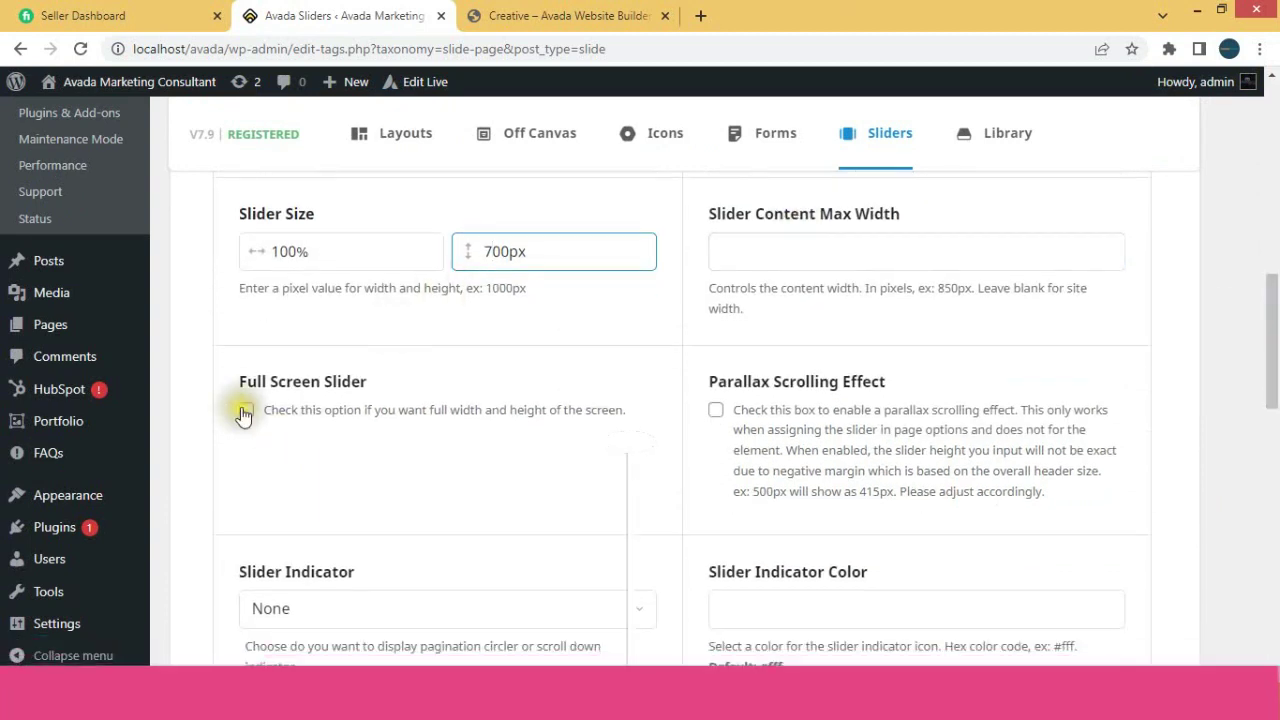
{"action": "left_click_drag", "start_coordinate": [1273, 335], "coordinate": [1275, 394]}
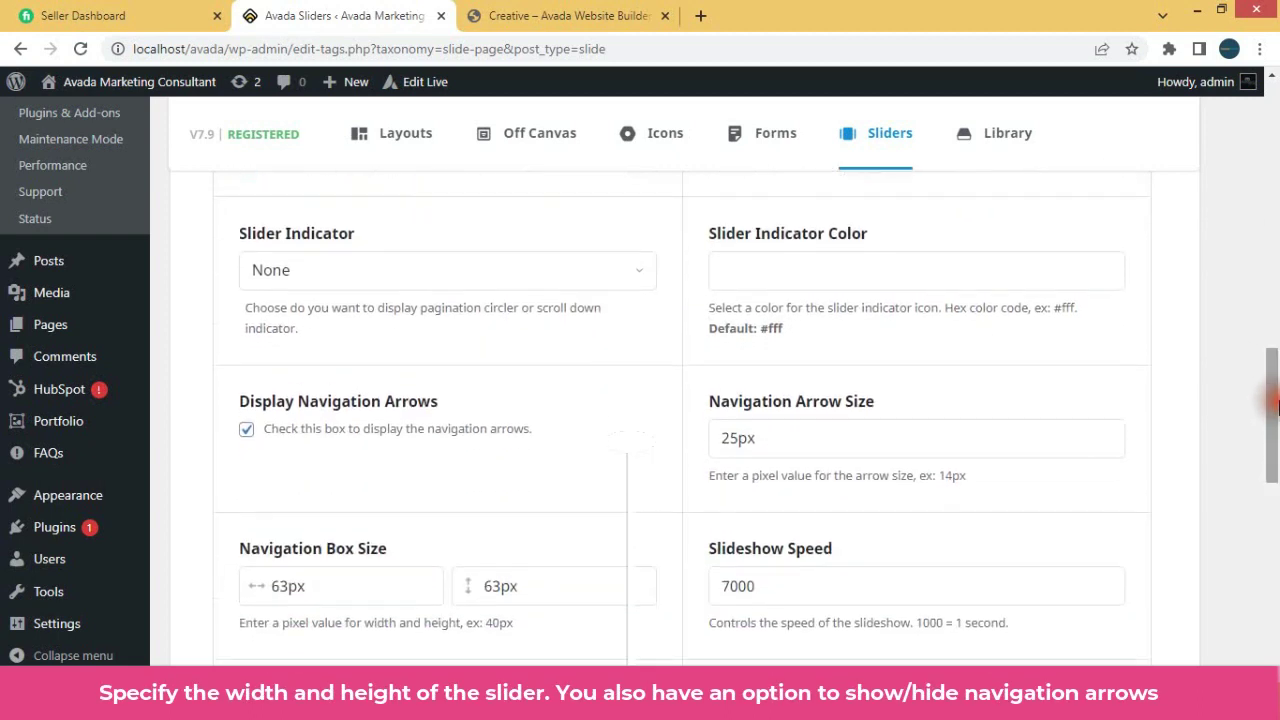
{"action": "left_click_drag", "start_coordinate": [236, 397], "coordinate": [486, 394]}
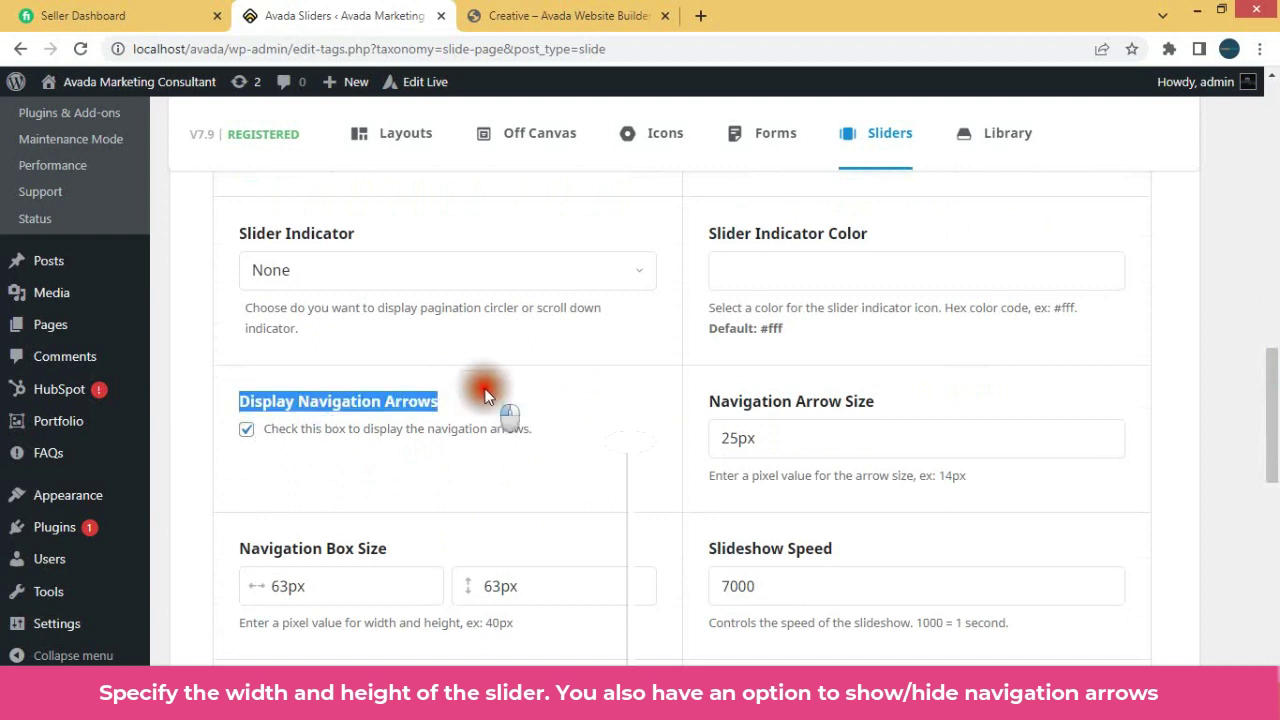
{"action": "left_click", "coordinate": [1151, 361]}
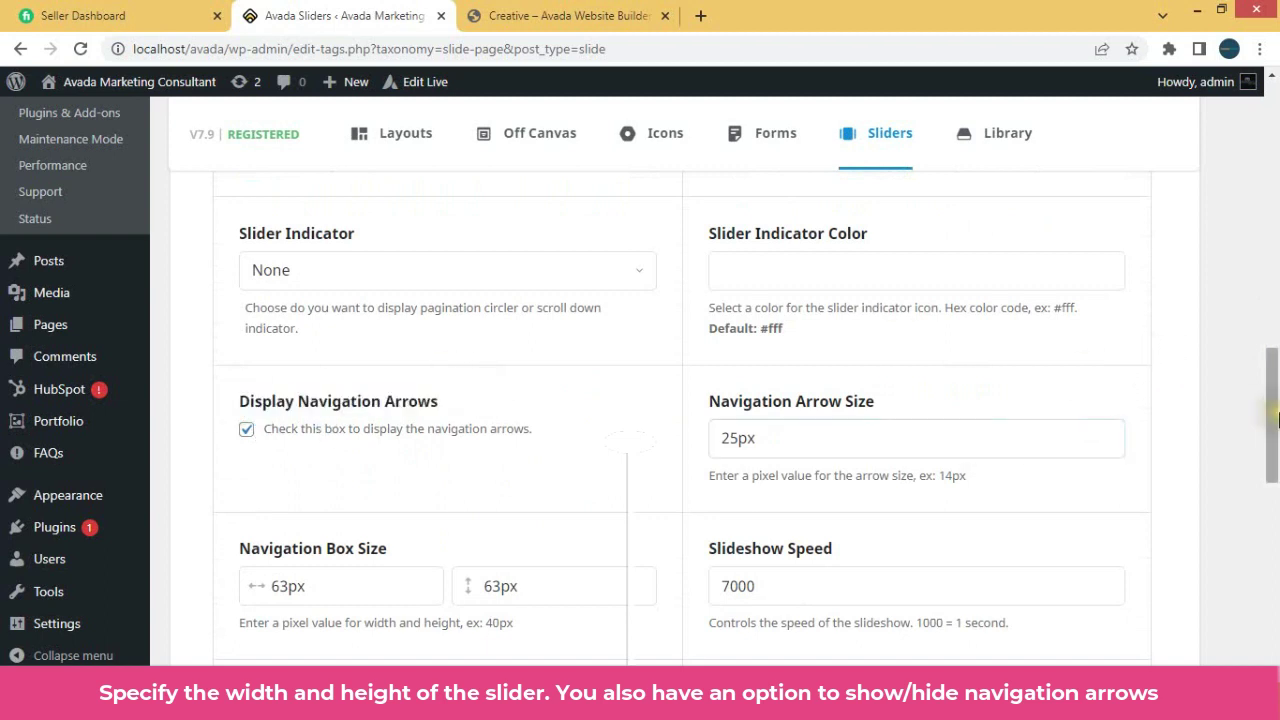
{"action": "left_click_drag", "start_coordinate": [1275, 418], "coordinate": [1275, 475]}
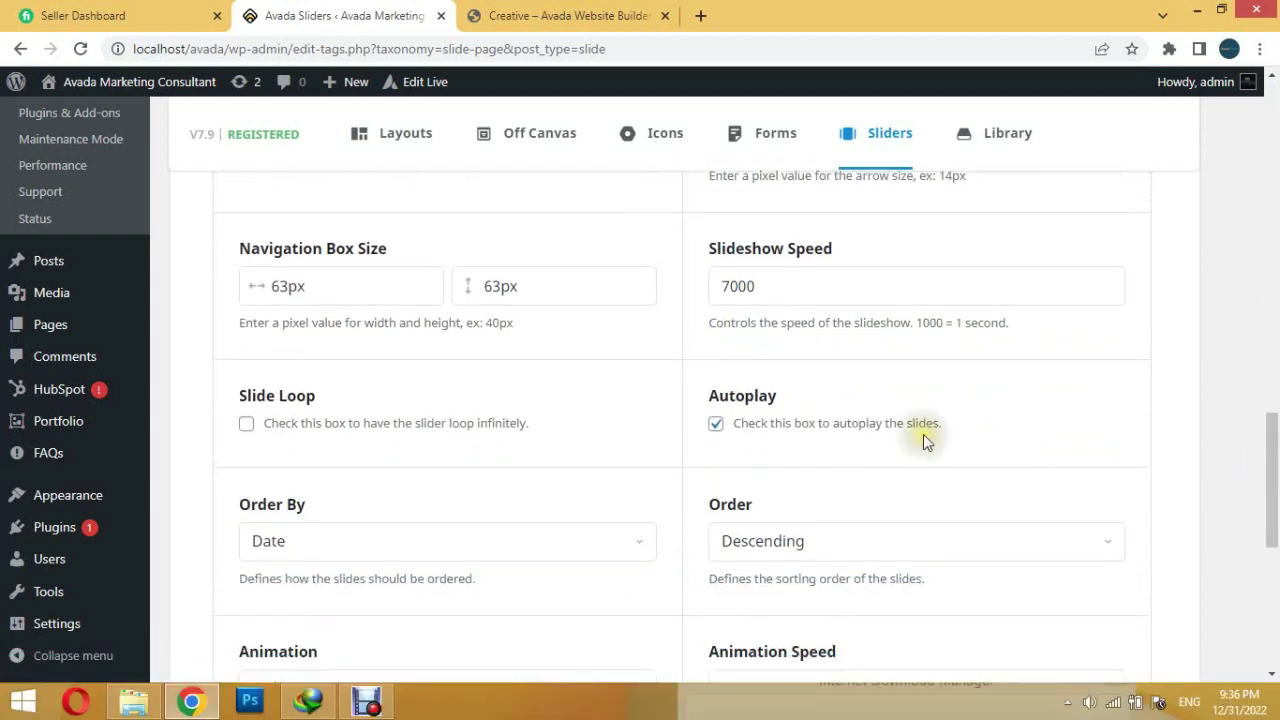
Set the slider's animation type to Slide and add the slider.
{"action": "scroll", "coordinate": [457, 378], "scroll_direction": "down", "scroll_amount": 3}
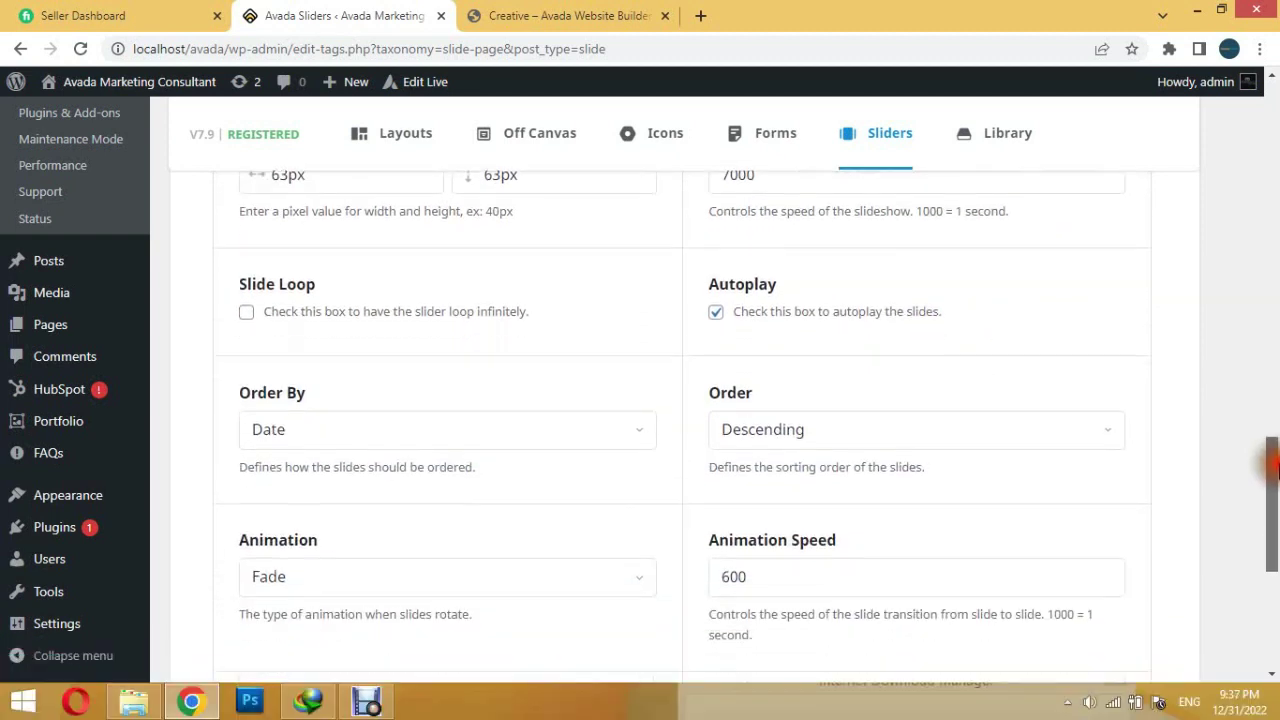
{"action": "left_click", "coordinate": [457, 377]}
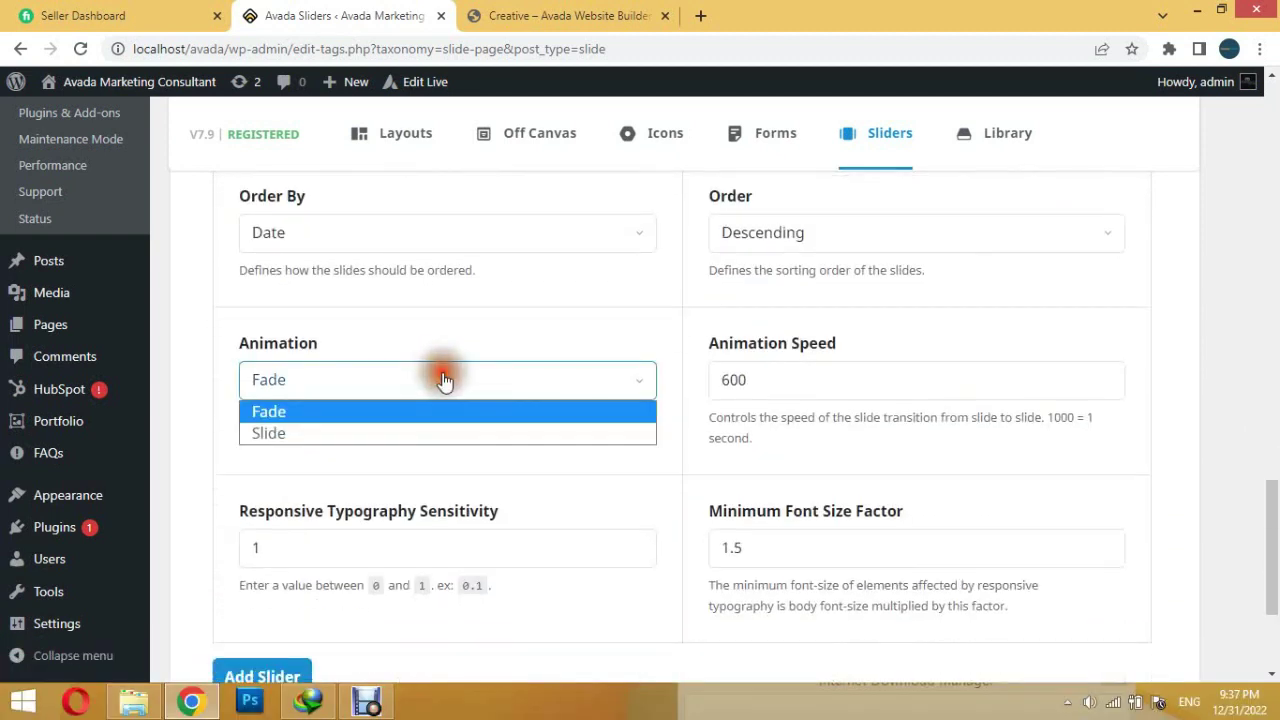
{"action": "left_click", "coordinate": [370, 432]}
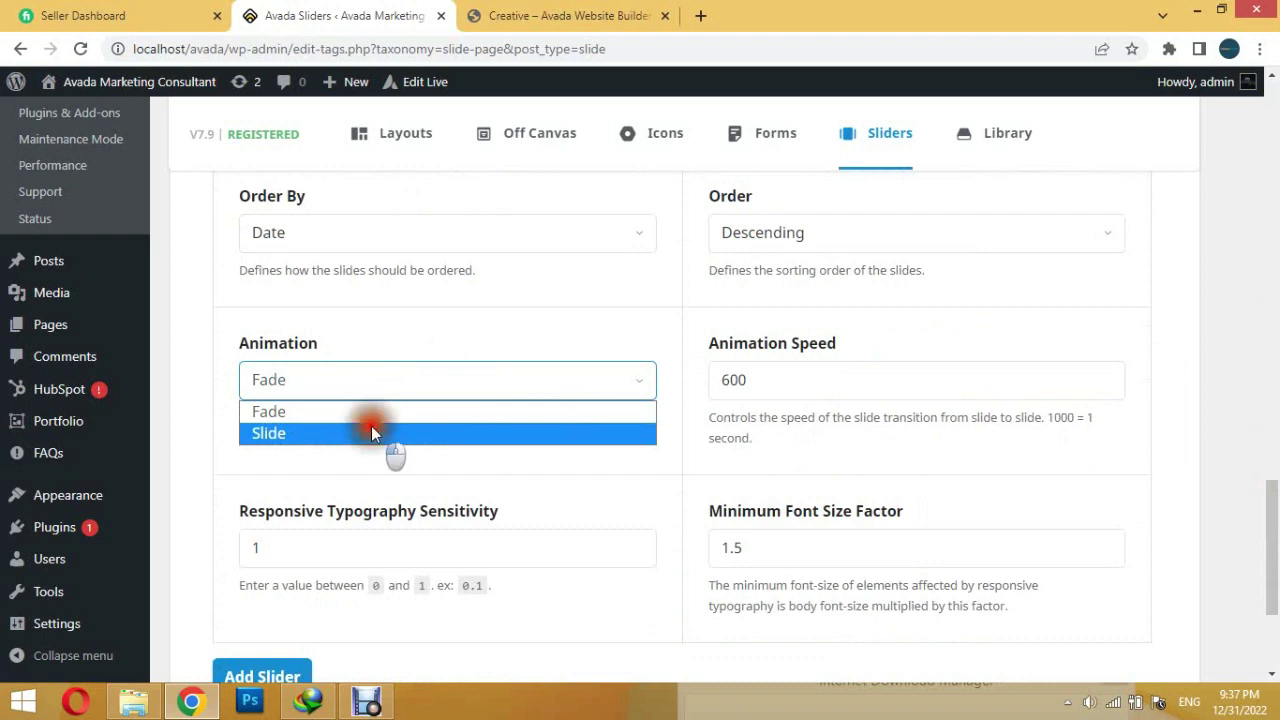
{"action": "left_click", "coordinate": [771, 364]}
{"action": "scroll", "coordinate": [1273, 495], "scroll_direction": "down", "scroll_amount": 1}
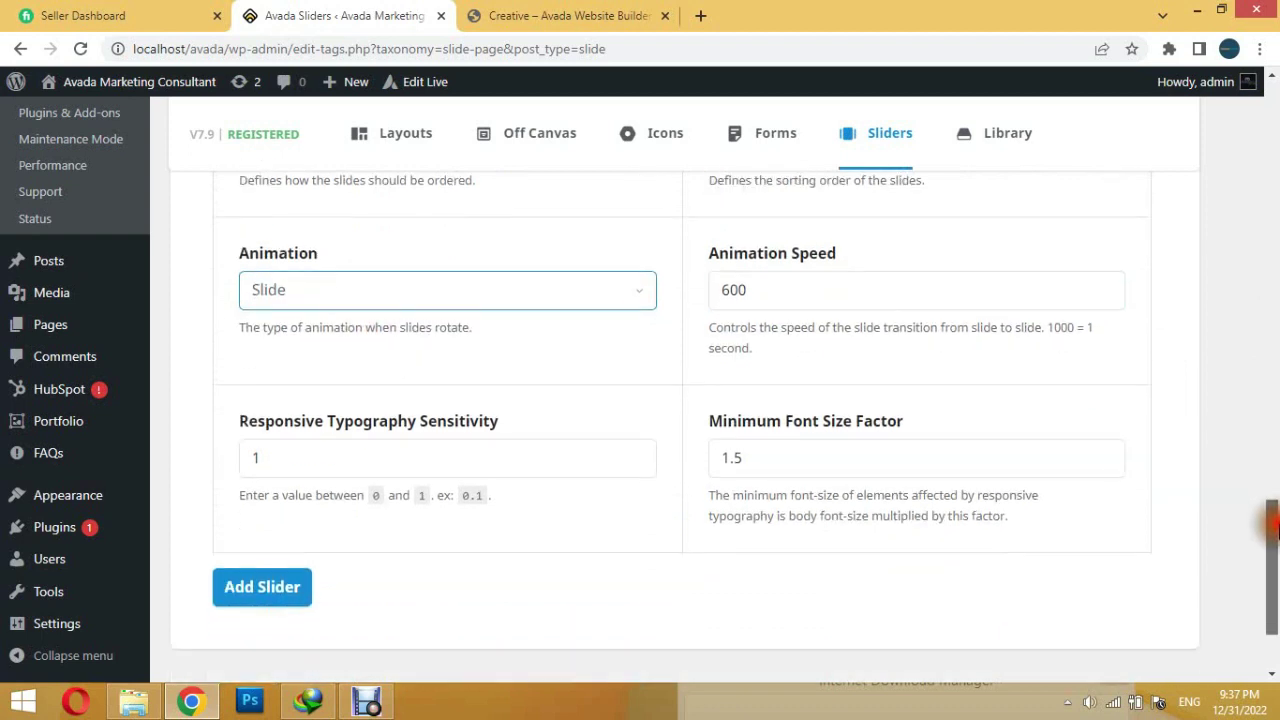
{"action": "left_click", "coordinate": [267, 595]}
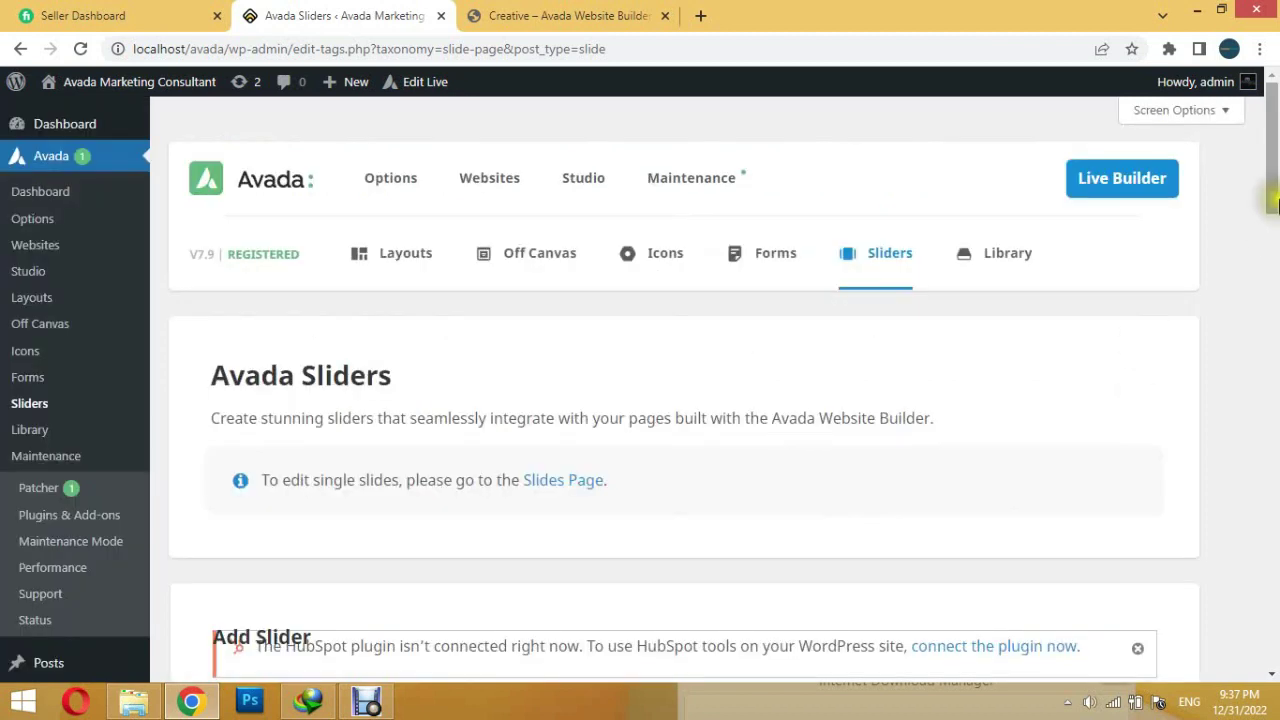
Go to the Avada slides list and start a new slide titled "Slide 1".
{"action": "mouse_move", "coordinate": [1276, 175]}
{"action": "left_mouse_down"}
{"action": "mouse_move", "coordinate": [1271, 200]}
{"action": "mouse_move", "coordinate": [1268, 143]}
{"action": "mouse_move", "coordinate": [1270, 160]}
{"action": "left_mouse_up"}
{"action": "mouse_move", "coordinate": [876, 172]}
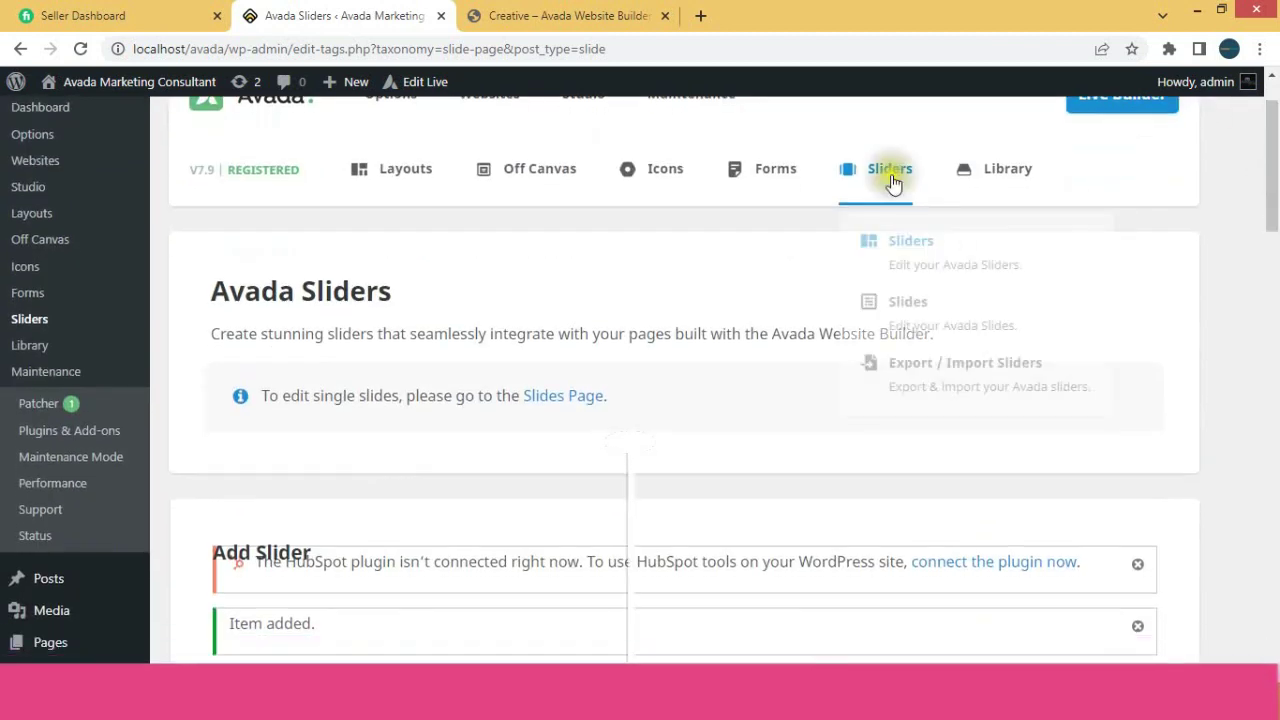
{"action": "left_click", "coordinate": [890, 298]}
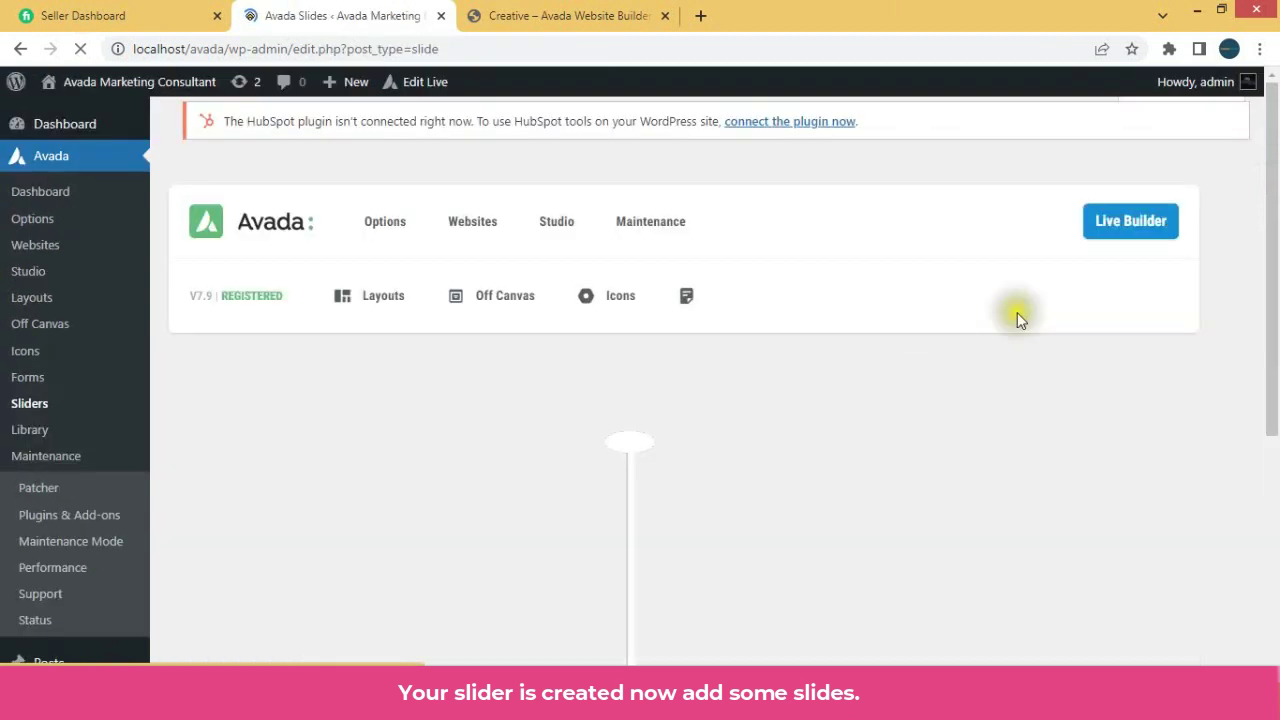
{"action": "left_click_drag", "start_coordinate": [1270, 290], "coordinate": [1275, 362]}
{"action": "left_click", "coordinate": [224, 281]}
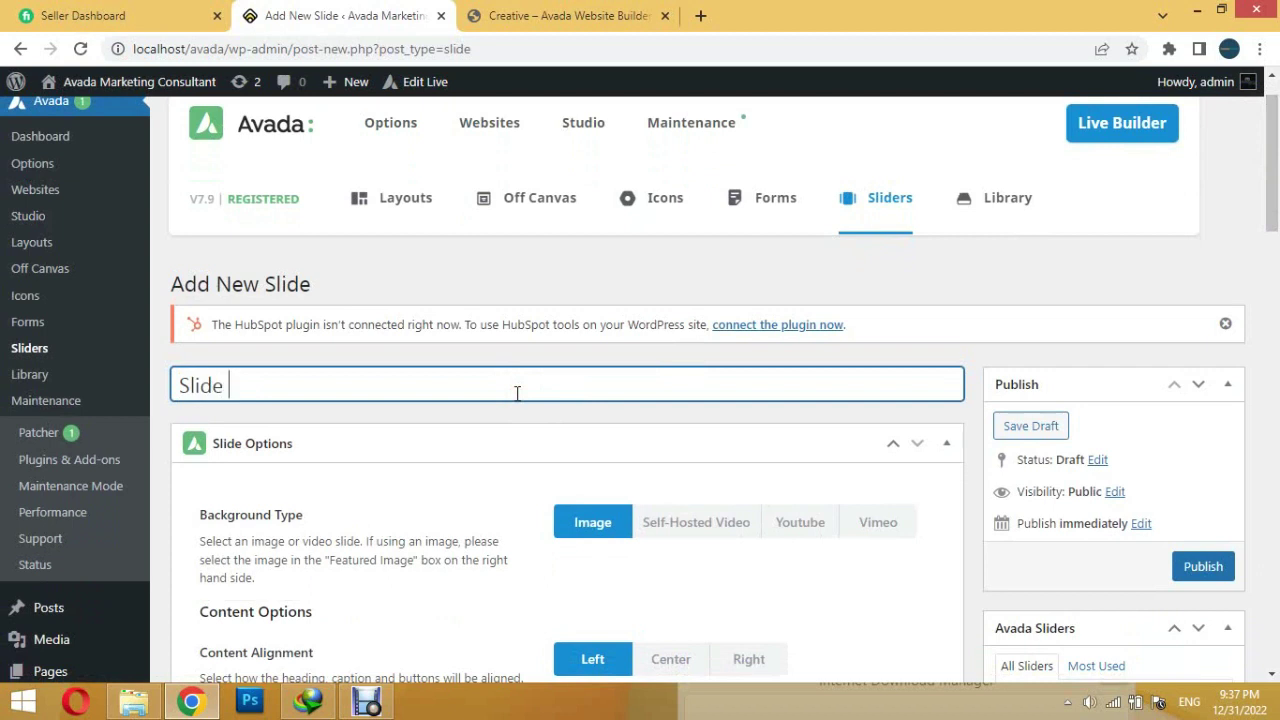
Switch the slide's background type to Youtube and back to Image.
{"action": "scroll", "coordinate": [760, 355], "scroll_direction": "down", "scroll_amount": 3}
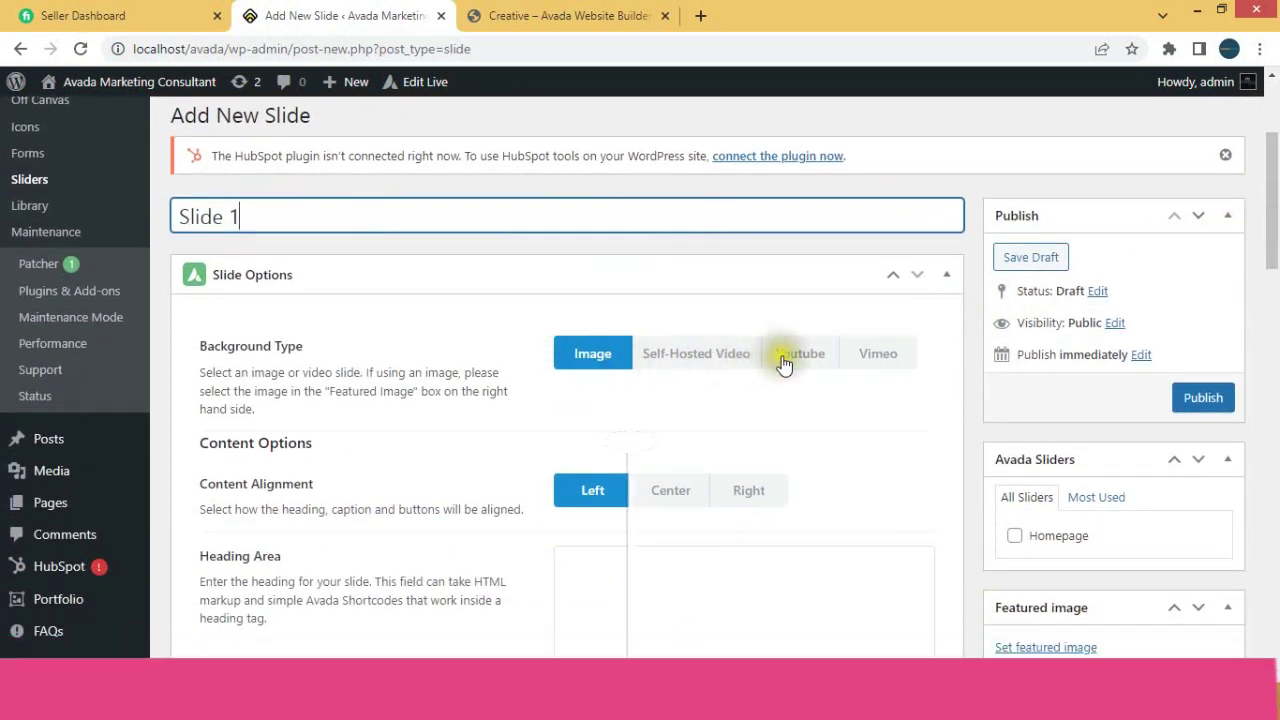
{"action": "left_click", "coordinate": [785, 362]}
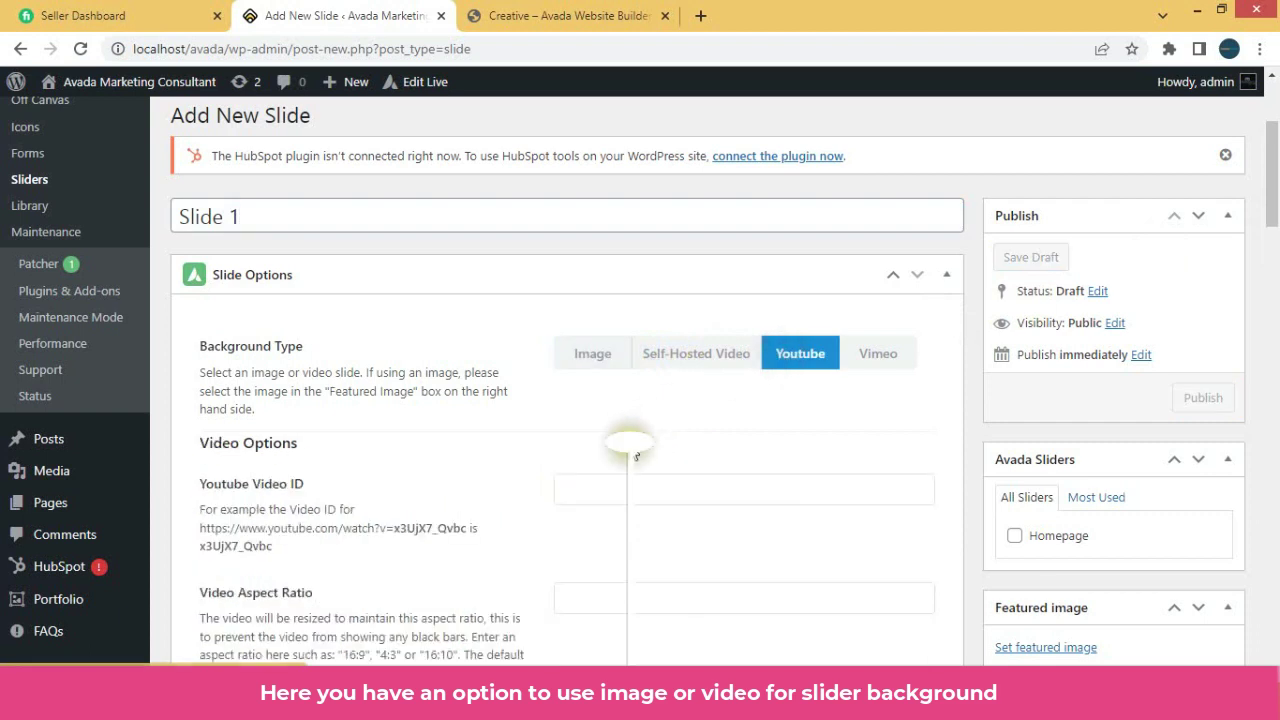
{"action": "left_click", "coordinate": [582, 366]}
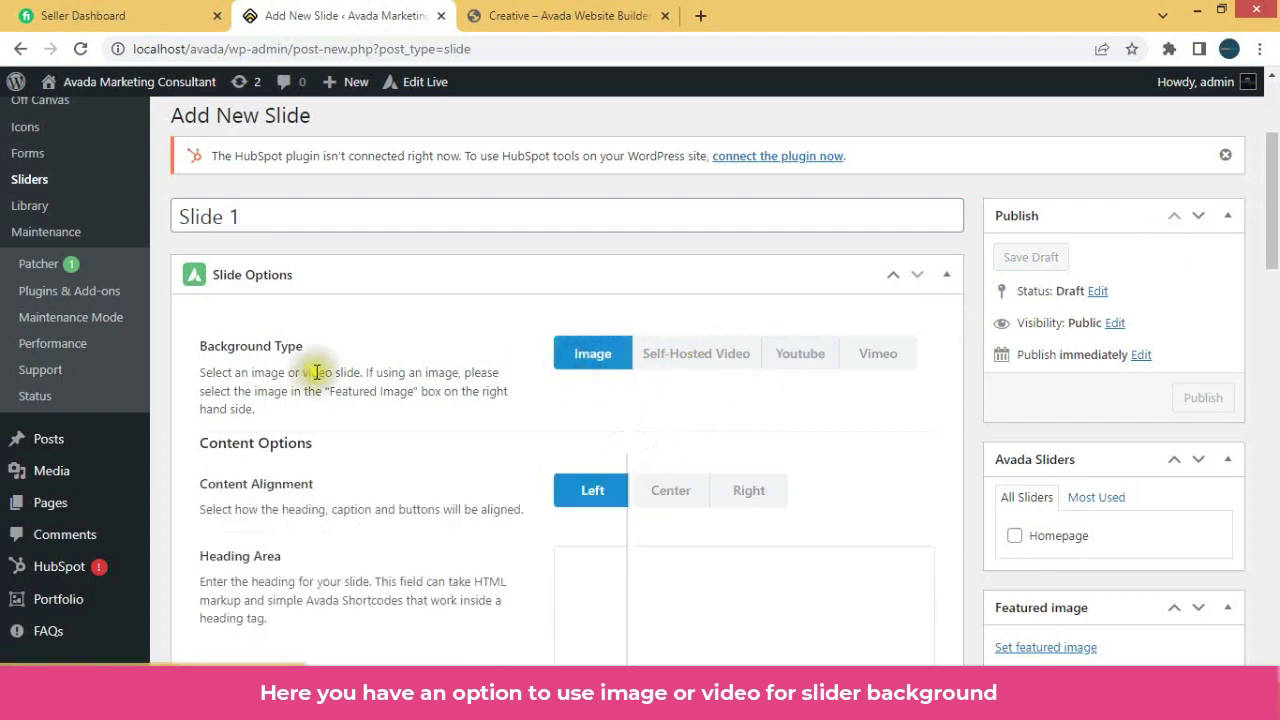
Center the slide's content and fill its heading with "Avada Creative" copied from the Creative demo page.
{"action": "left_click_drag", "start_coordinate": [1277, 210], "coordinate": [1277, 245]}
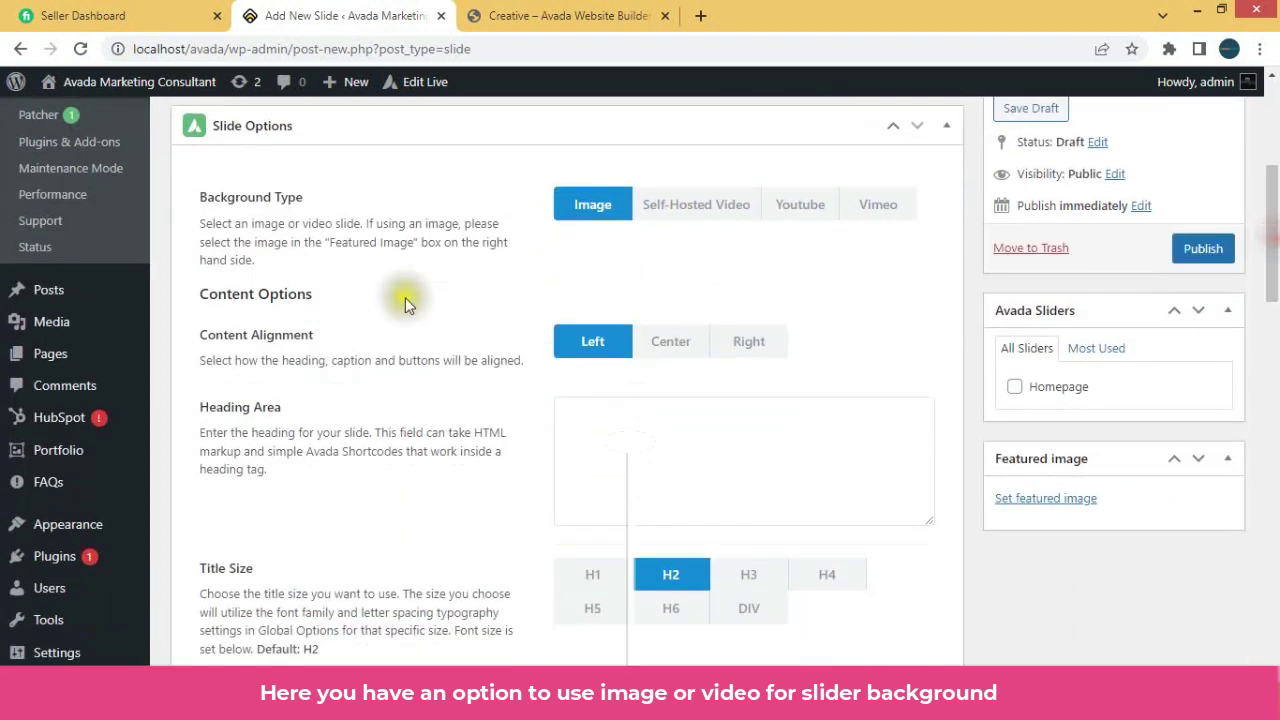
{"action": "left_click", "coordinate": [671, 345]}
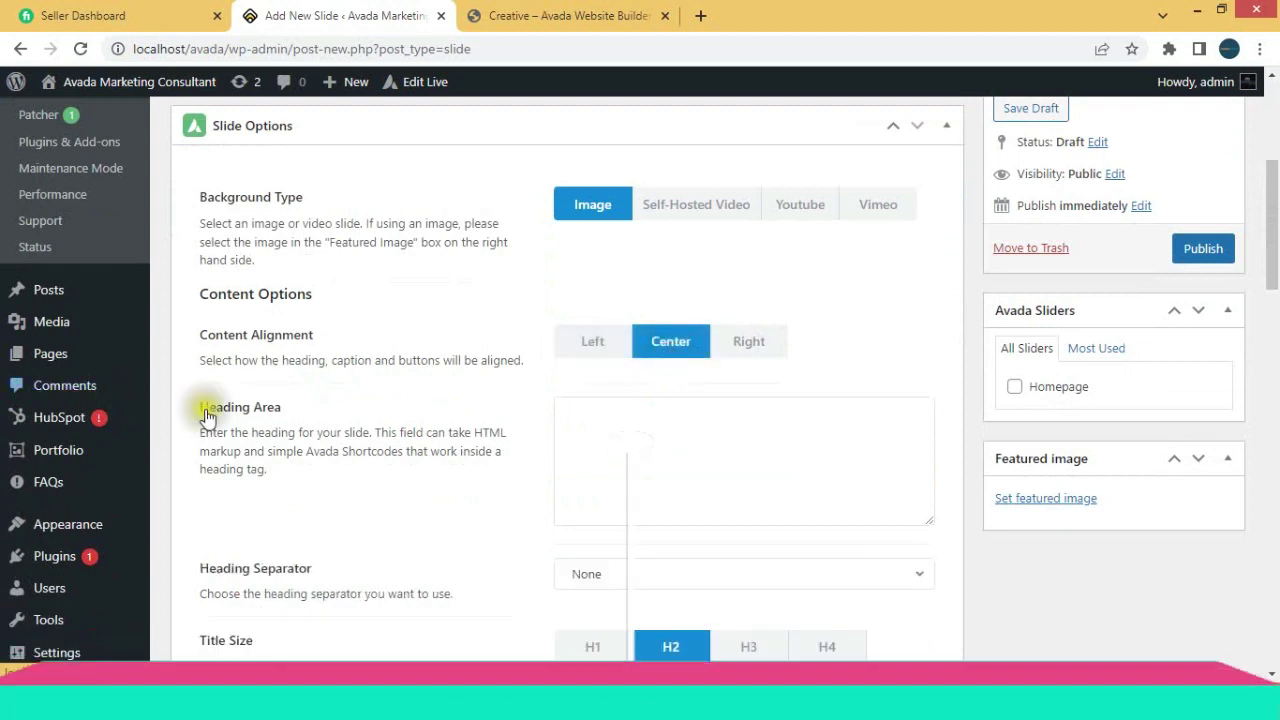
{"action": "left_click", "coordinate": [483, 16]}
{"action": "left_click_drag", "start_coordinate": [317, 313], "coordinate": [971, 298]}
{"action": "key", "text": "ctrl+c"}
{"action": "left_click", "coordinate": [410, 18]}
{"action": "left_click", "coordinate": [687, 442]}
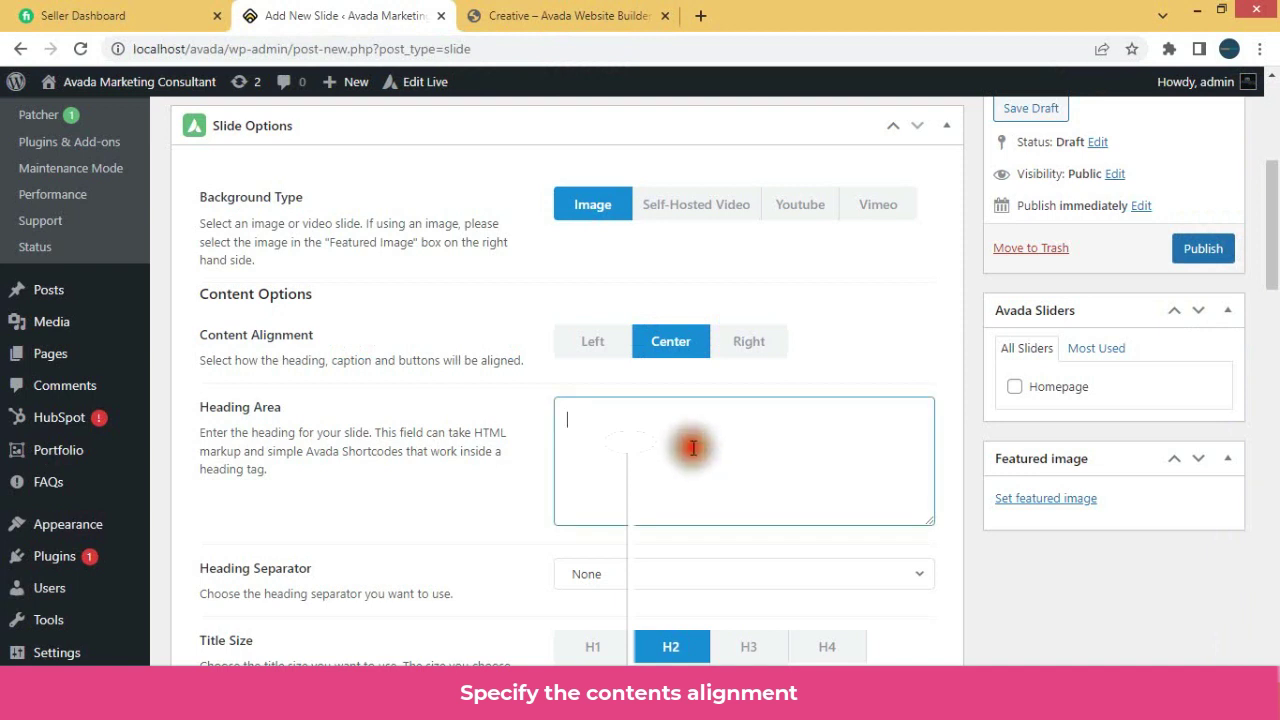
{"action": "key", "text": "ctrl+v"}
Set the slide's title size to H1 and its heading font size to 70.
{"action": "scroll", "coordinate": [1266, 250], "scroll_direction": "down", "scroll_amount": 3}
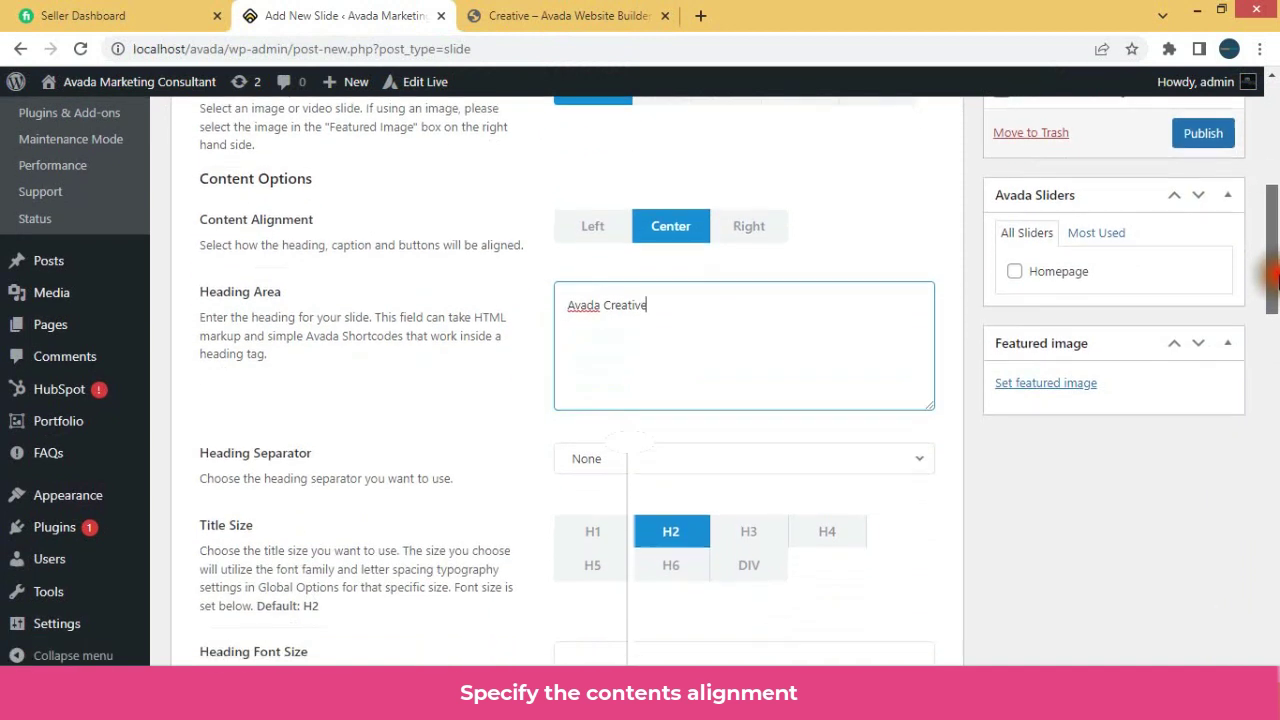
{"action": "left_click", "coordinate": [568, 494]}
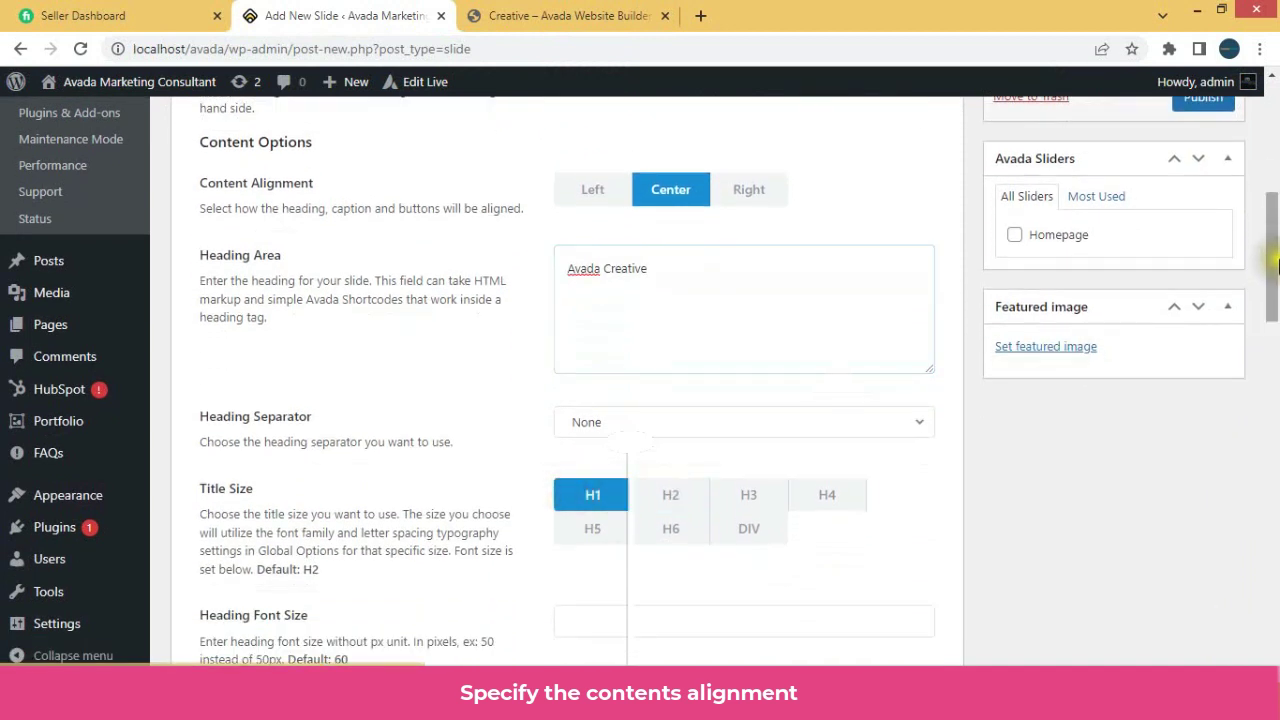
{"action": "scroll", "coordinate": [1274, 257], "scroll_direction": "down", "scroll_amount": 3}
{"action": "left_click", "coordinate": [754, 356]}
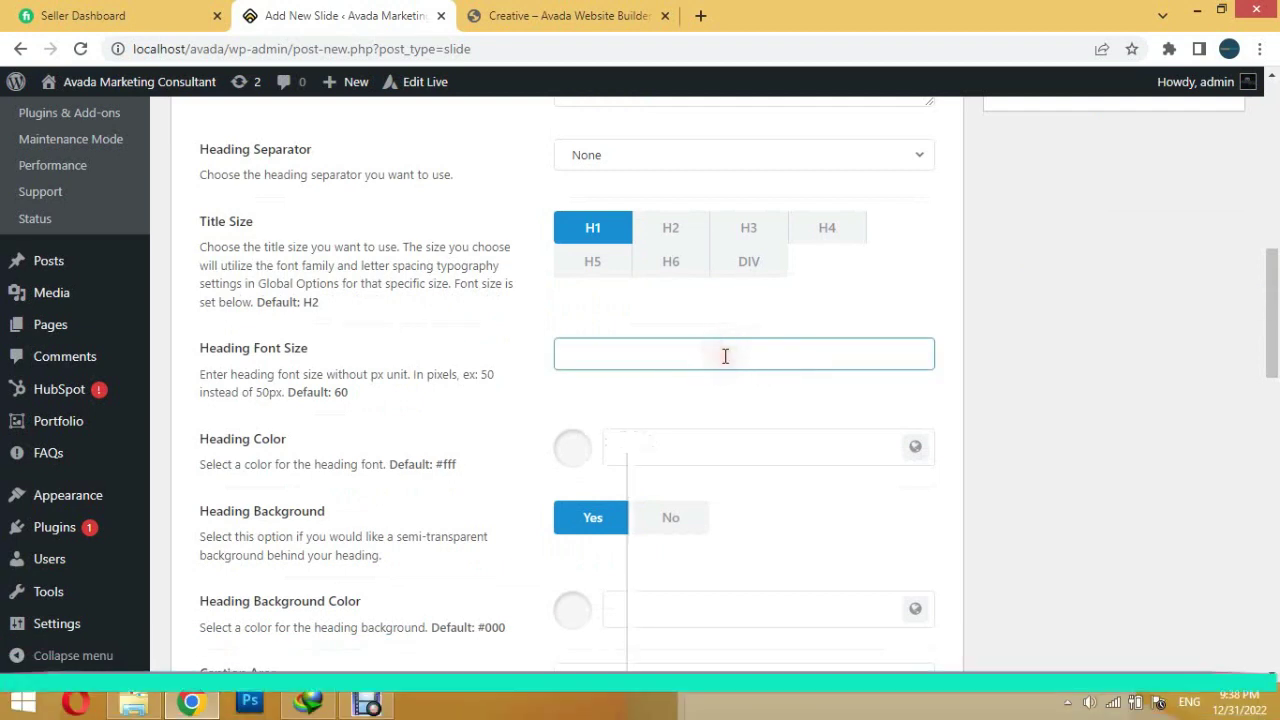
{"action": "type", "text": "70"}
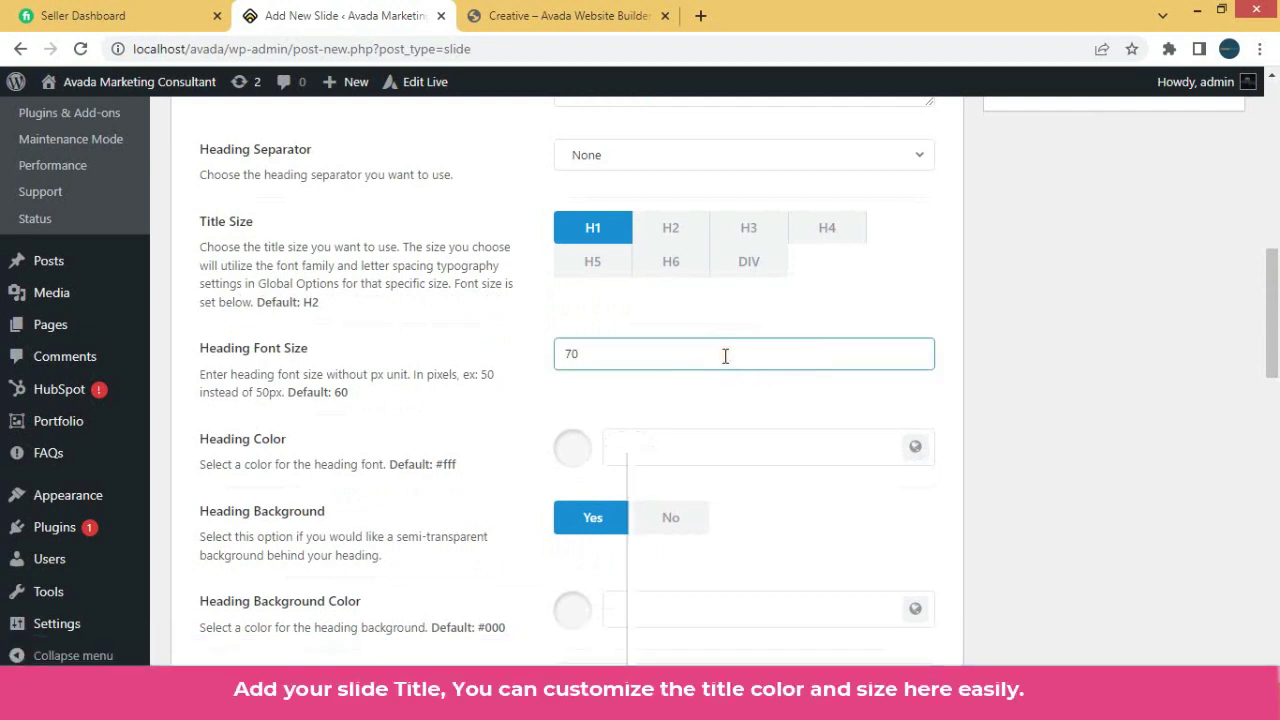
Set the heading color to white (#ffffff) and disable the heading background.
{"action": "left_click", "coordinate": [692, 404]}
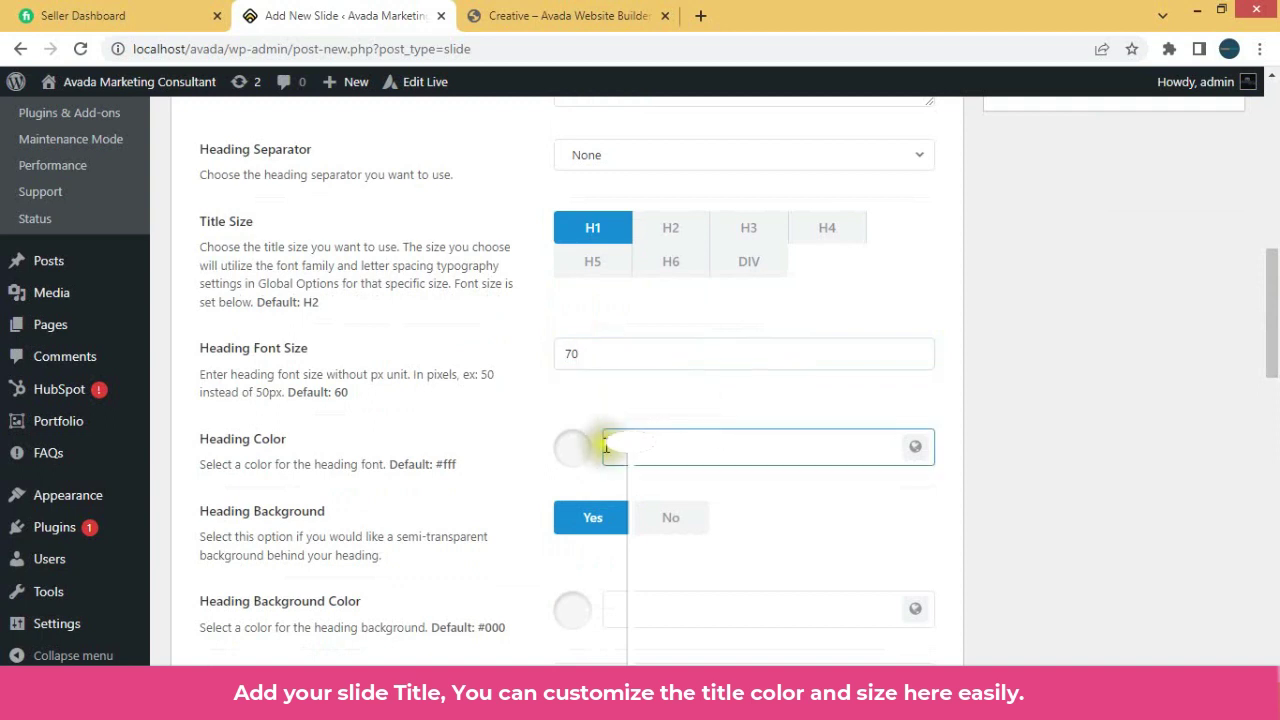
{"action": "scroll", "coordinate": [1273, 325], "scroll_direction": "down", "scroll_amount": 1}
{"action": "scroll", "coordinate": [1273, 325], "scroll_direction": "down", "scroll_amount": 1}
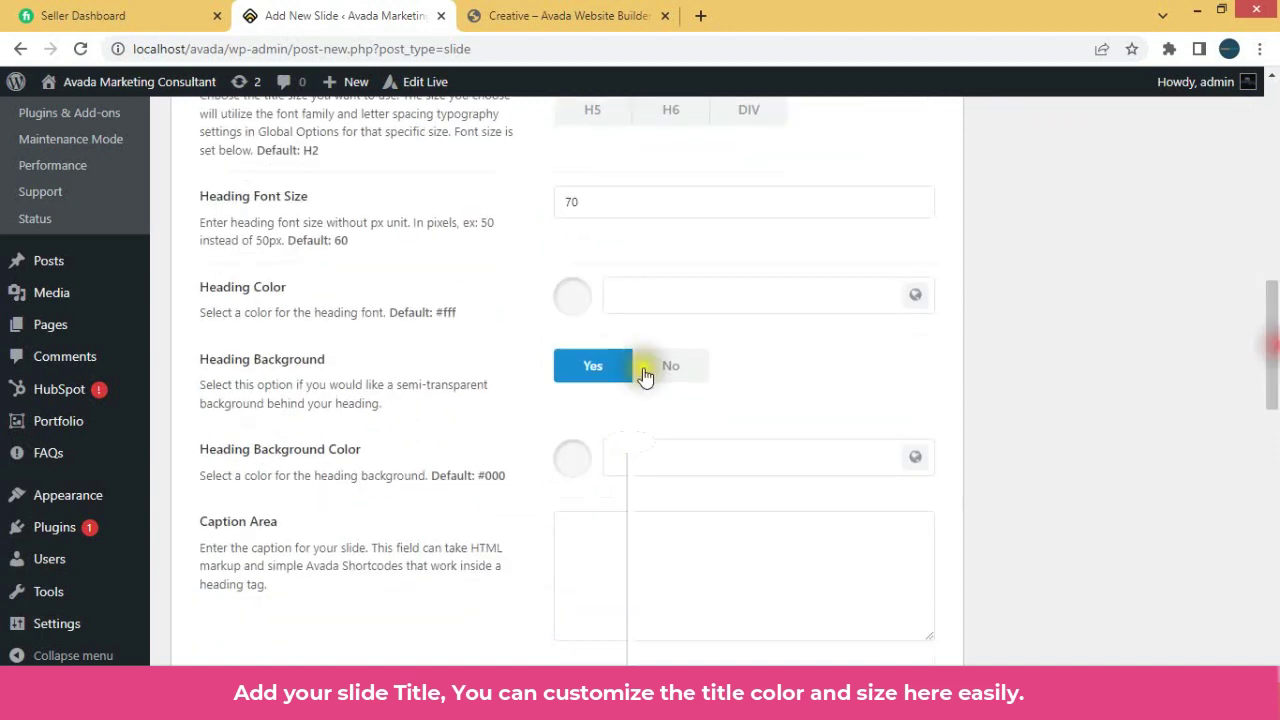
{"action": "left_click", "coordinate": [572, 295]}
{"action": "left_click", "coordinate": [587, 334]}
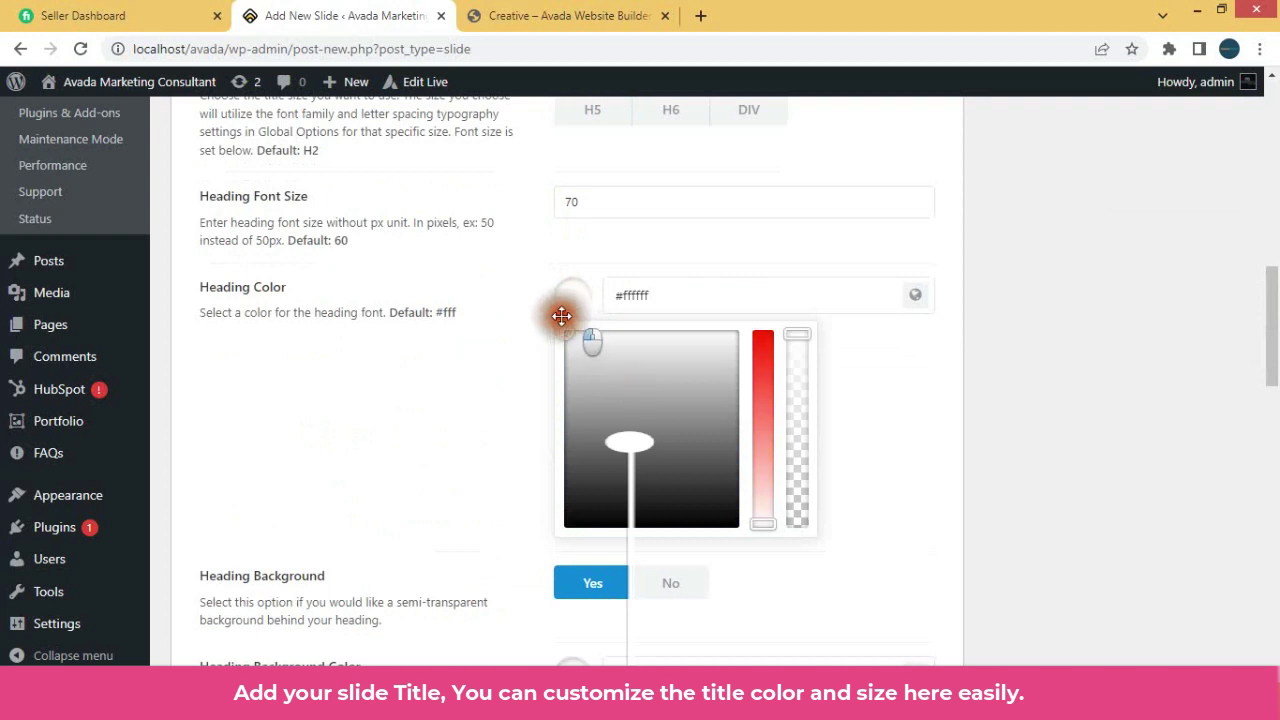
{"action": "left_click", "coordinate": [469, 332]}
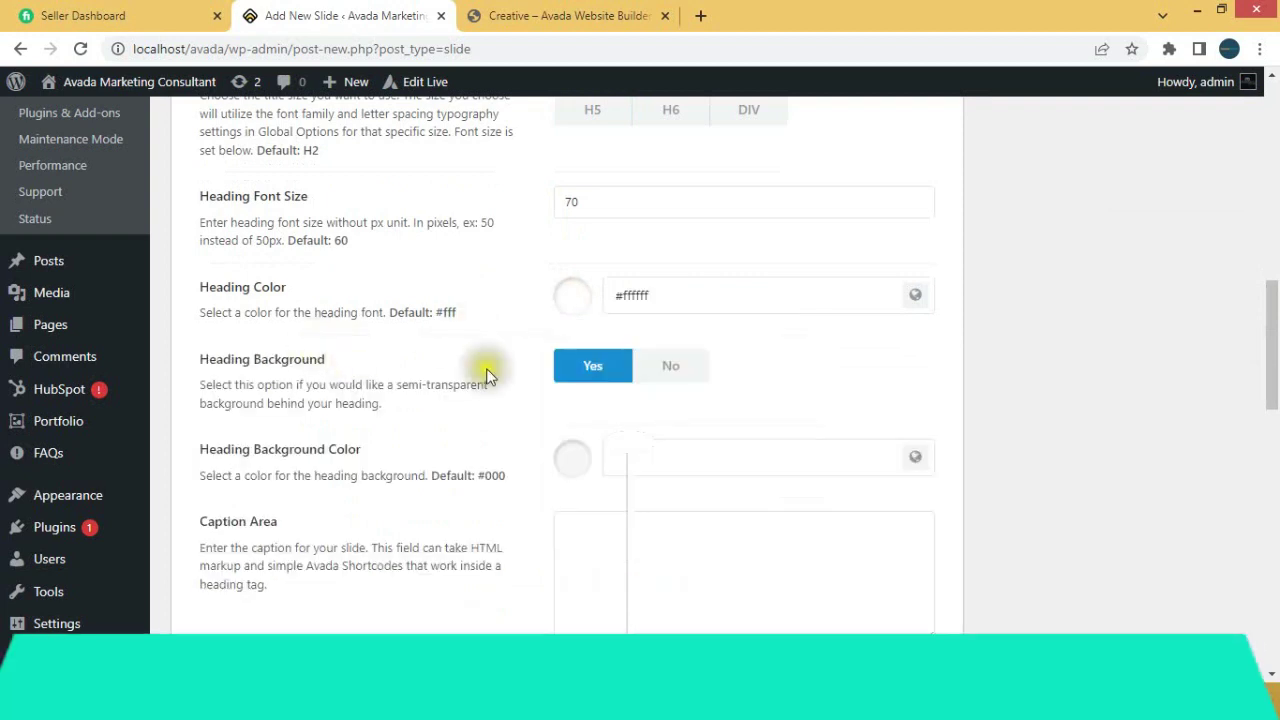
{"action": "left_click", "coordinate": [670, 372]}
Fill the slide's caption with the "Give your online presence what it deserves" tagline copied from the Creative demo page.
{"action": "scroll", "coordinate": [1275, 470], "scroll_direction": "down", "scroll_amount": 2}
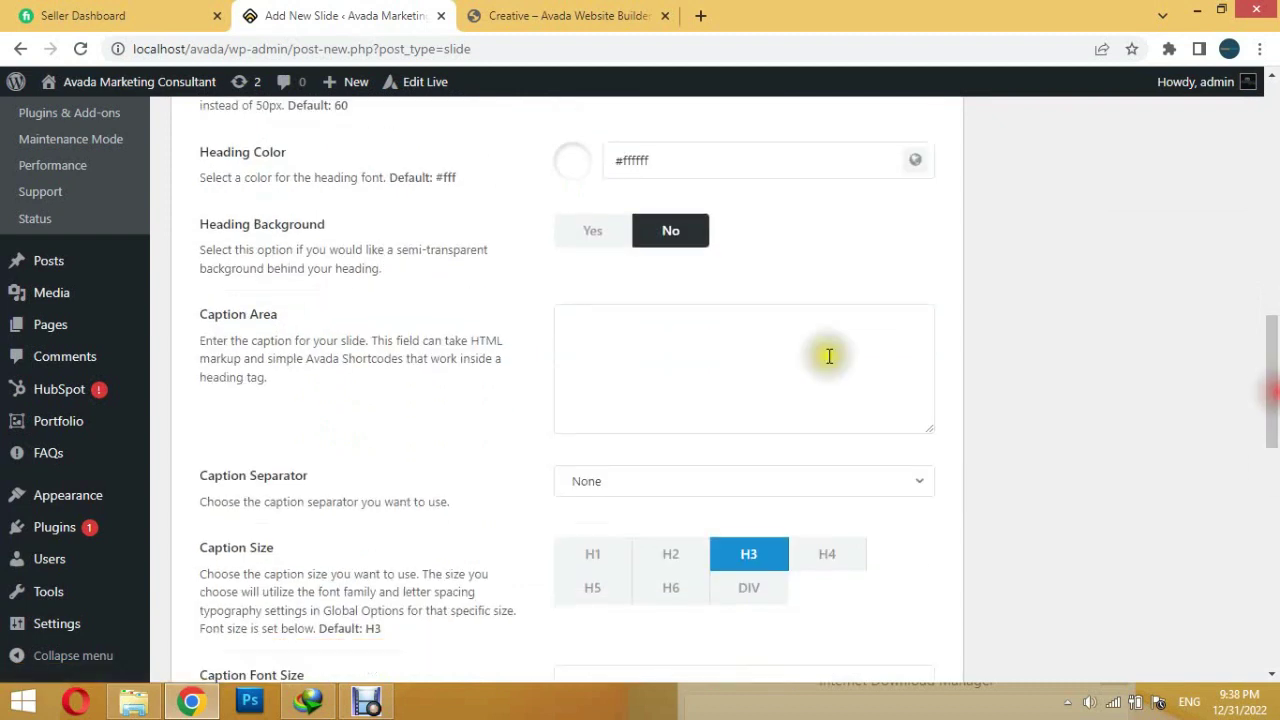
{"action": "left_click", "coordinate": [636, 15]}
{"action": "left_click_drag", "start_coordinate": [270, 390], "coordinate": [735, 428]}
{"action": "left_click_drag", "start_coordinate": [262, 390], "coordinate": [771, 420]}
{"action": "key", "text": "ctrl+c"}
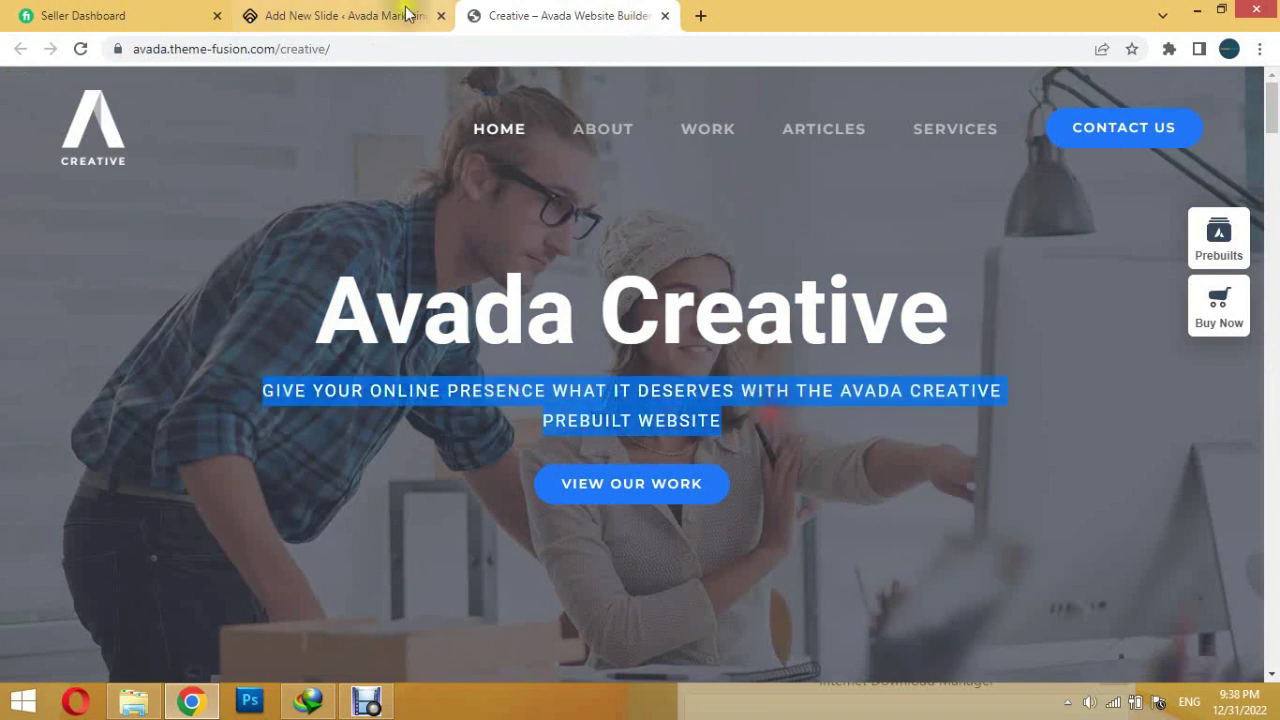
{"action": "left_click", "coordinate": [345, 15]}
{"action": "left_click", "coordinate": [578, 355]}
{"action": "key", "text": "ctrl+v"}
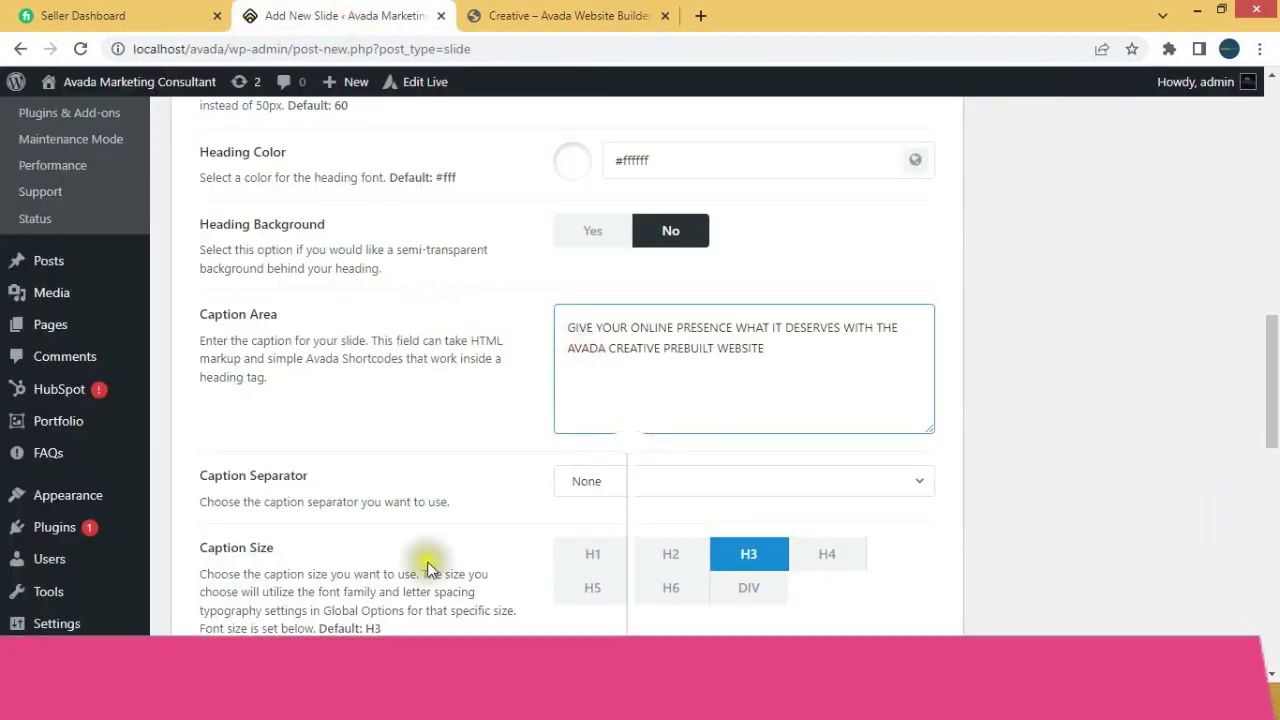
Set the slide's caption size to H4 and its caption font size to 30.
{"action": "left_click_drag", "start_coordinate": [1270, 404], "coordinate": [1275, 445]}
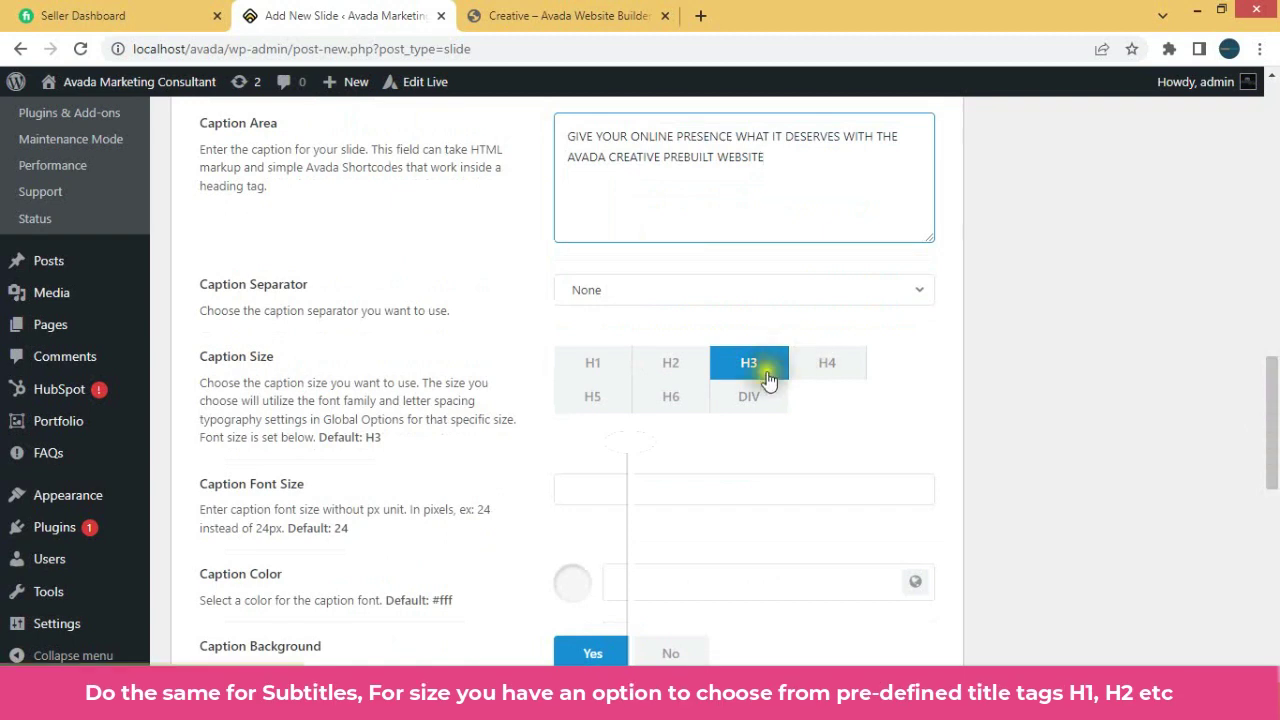
{"action": "left_click", "coordinate": [841, 376]}
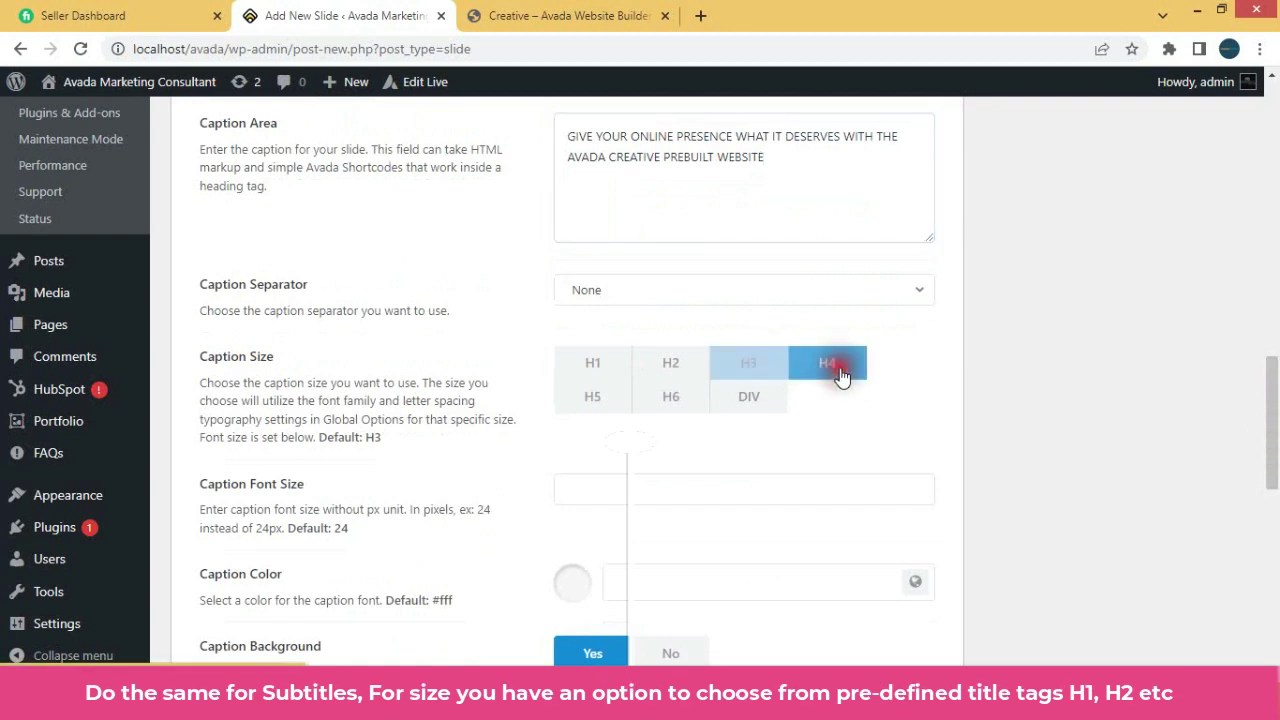
{"action": "scroll", "coordinate": [650, 340], "scroll_direction": "down", "scroll_amount": 2}
{"action": "left_click", "coordinate": [618, 307]}
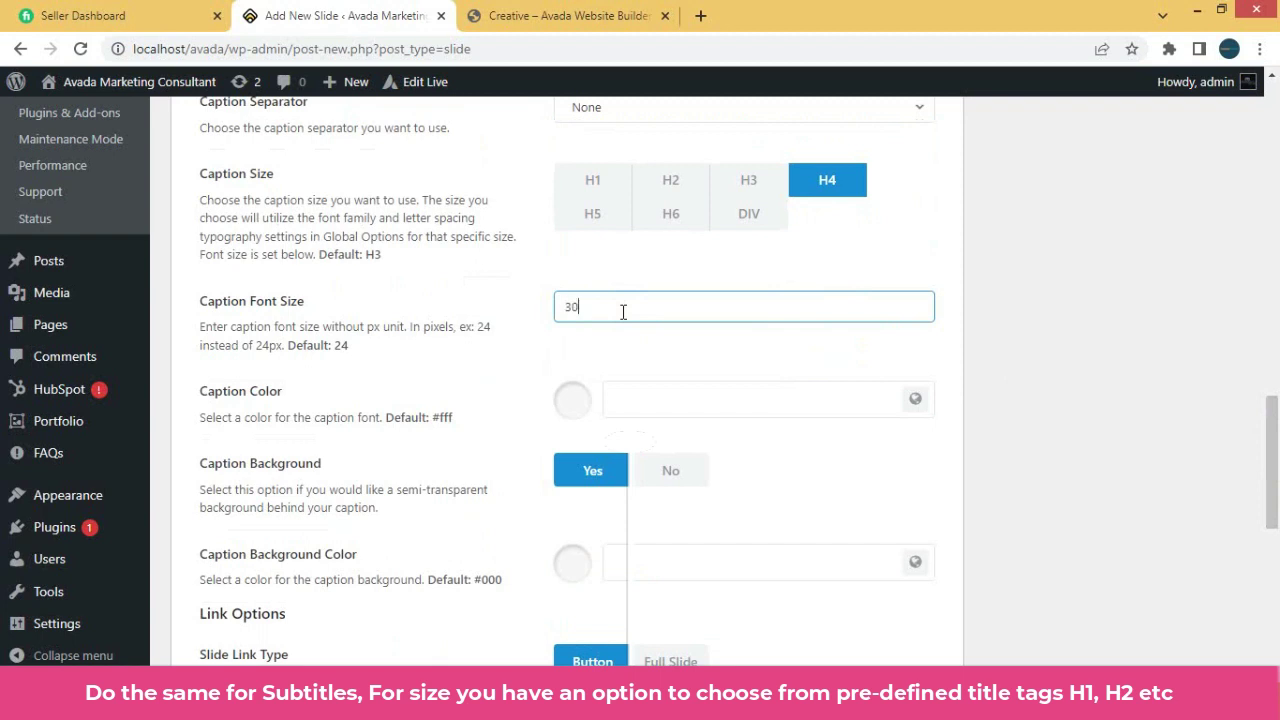
Set the caption color to white (#ffffff) and disable the caption background.
{"action": "left_click", "coordinate": [570, 399]}
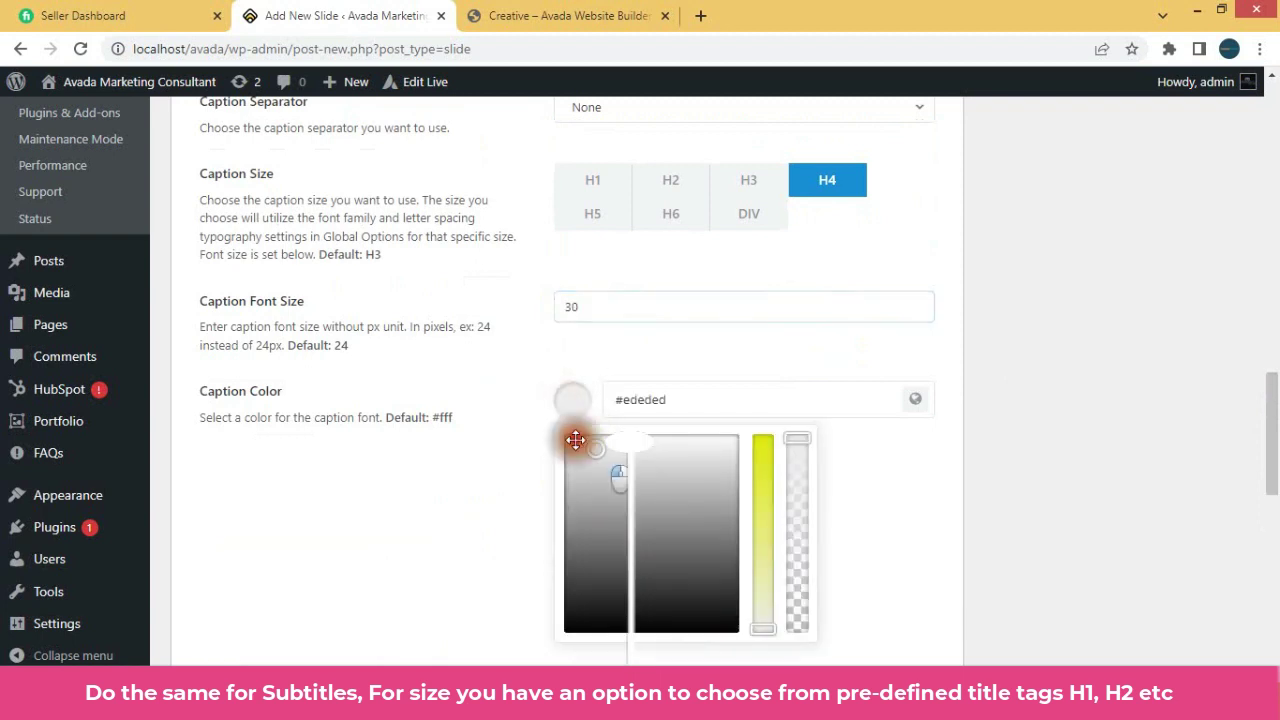
{"action": "left_click", "coordinate": [552, 430]}
{"action": "scroll", "coordinate": [460, 440], "scroll_direction": "down", "scroll_amount": 2}
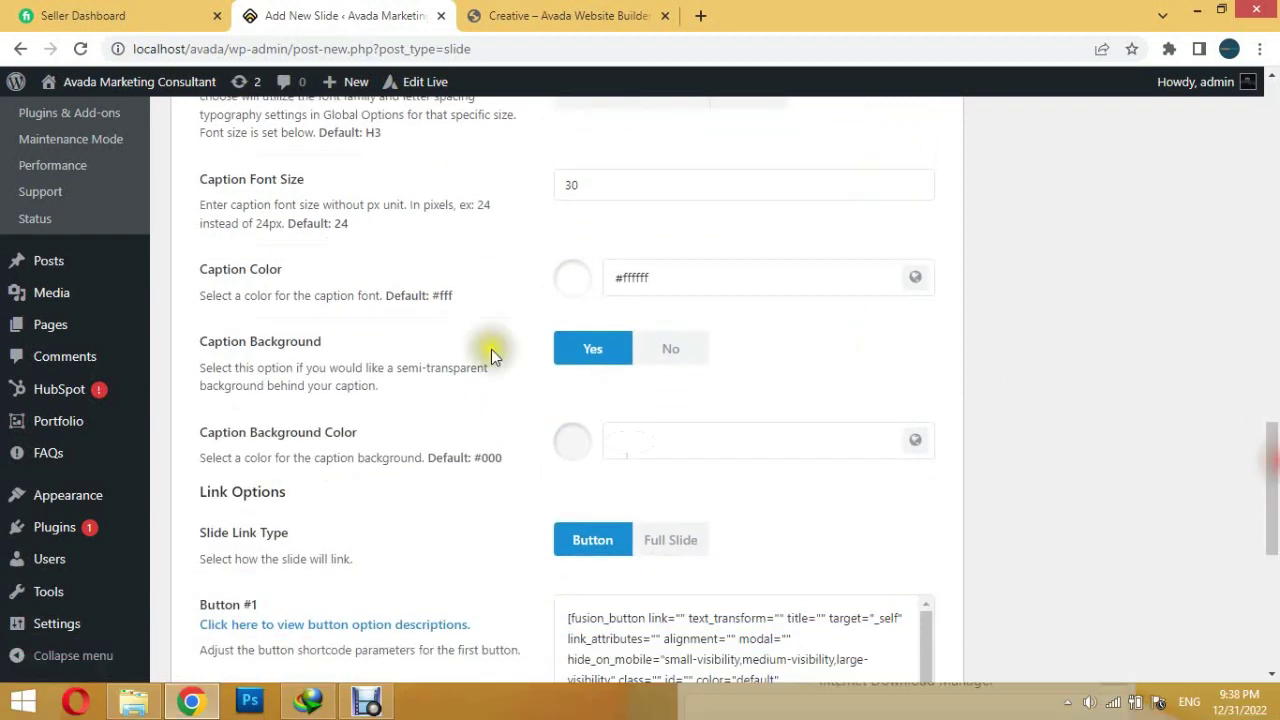
{"action": "left_click", "coordinate": [668, 350]}
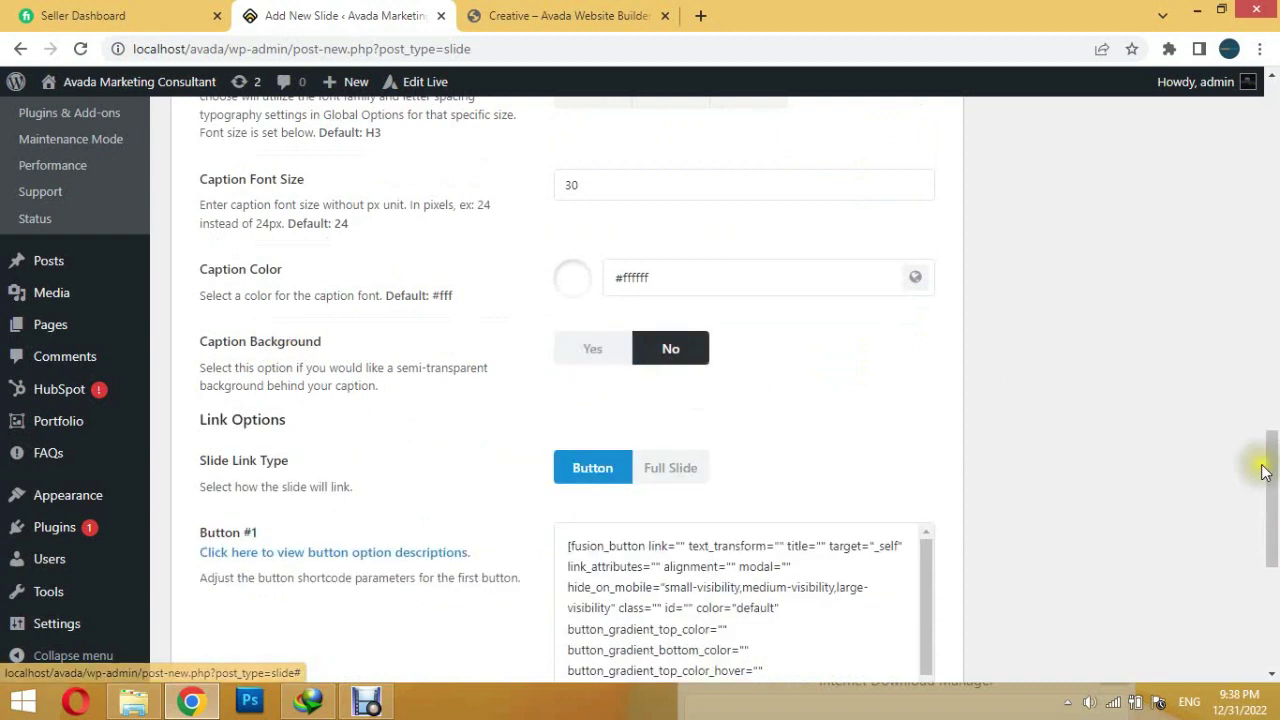
Remove the slide's second button by clearing the whole Button #2 shortcode.
{"action": "left_click_drag", "start_coordinate": [1271, 465], "coordinate": [1270, 480]}
{"action": "scroll", "coordinate": [329, 337], "scroll_direction": "down", "scroll_amount": 3}
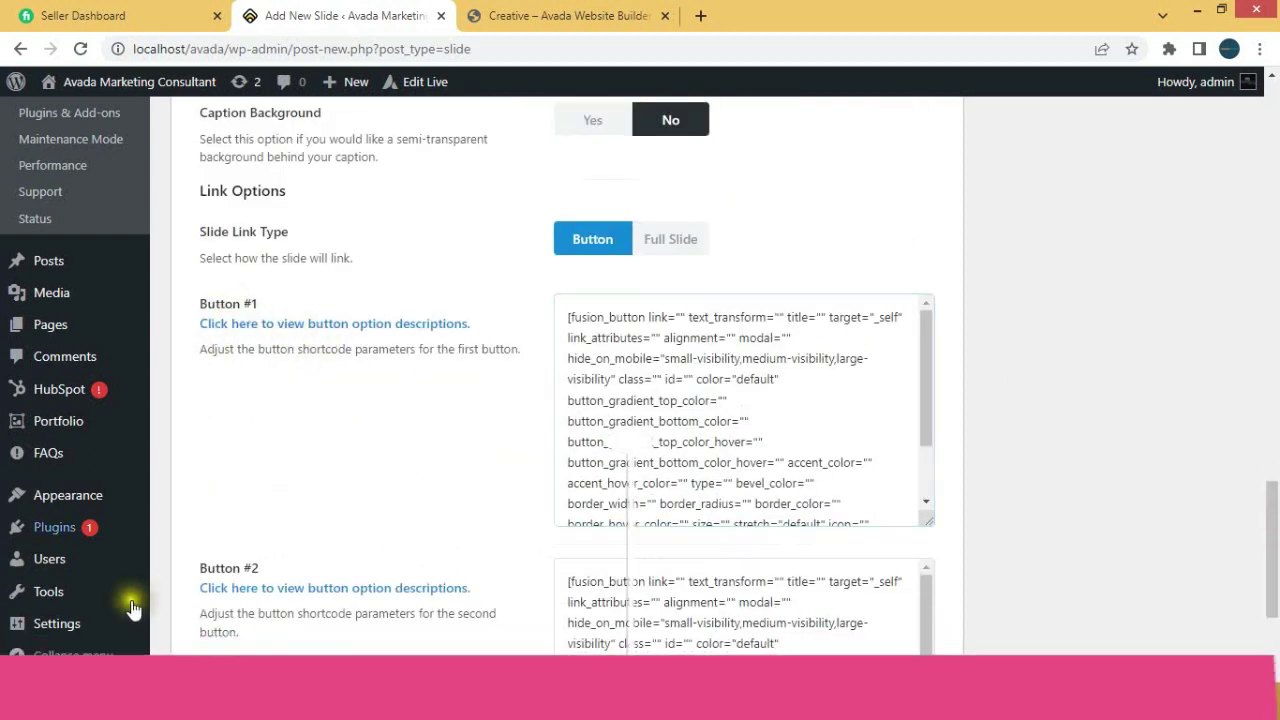
{"action": "left_click_drag", "start_coordinate": [1270, 515], "coordinate": [1270, 545]}
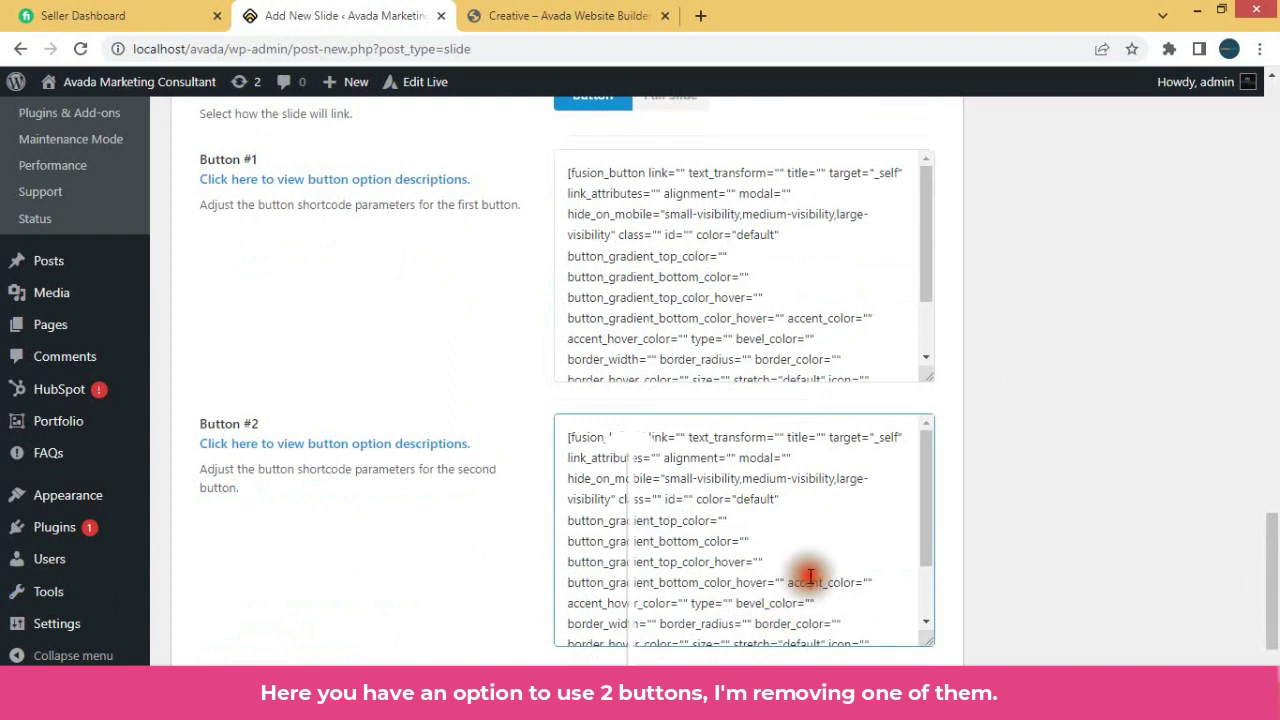
{"action": "key", "text": "ctrl+a"}
{"action": "key", "text": "BackSpace"}
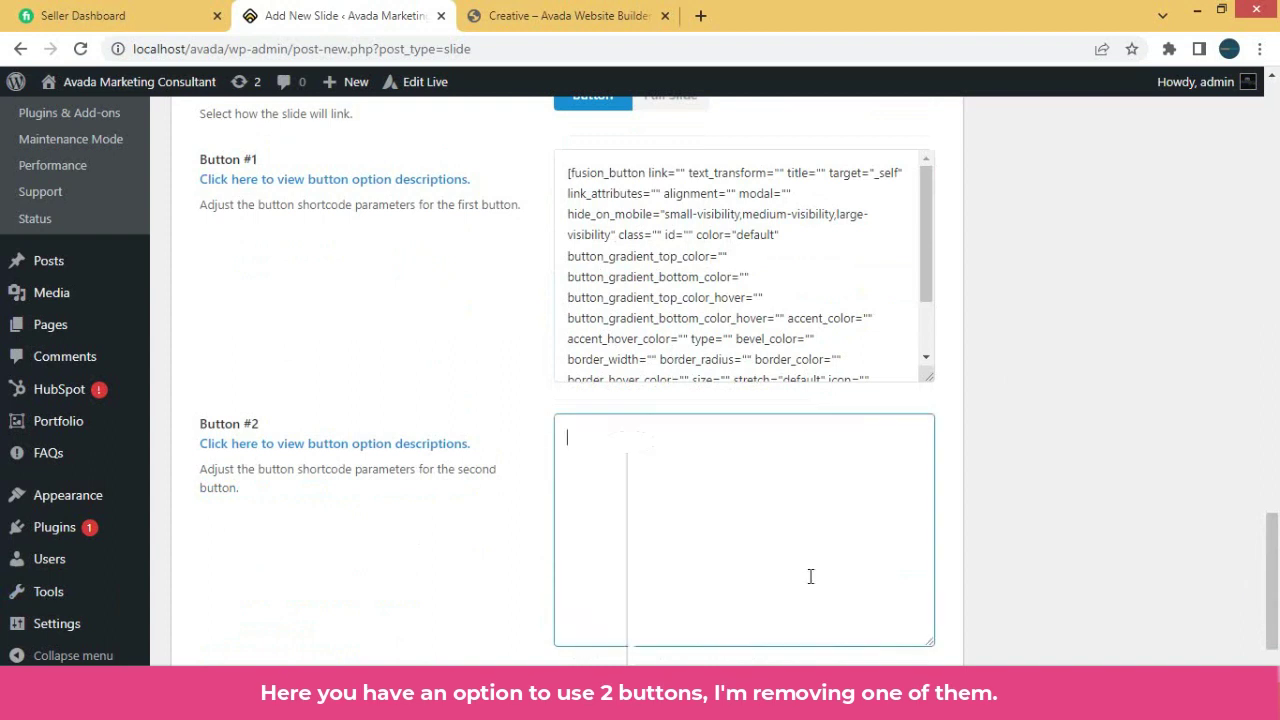
Replace the "Button Text" label in the Button #1 shortcode with "View Our Work", as on the Creative demo page.
{"action": "left_click_drag", "start_coordinate": [1274, 592], "coordinate": [1274, 557]}
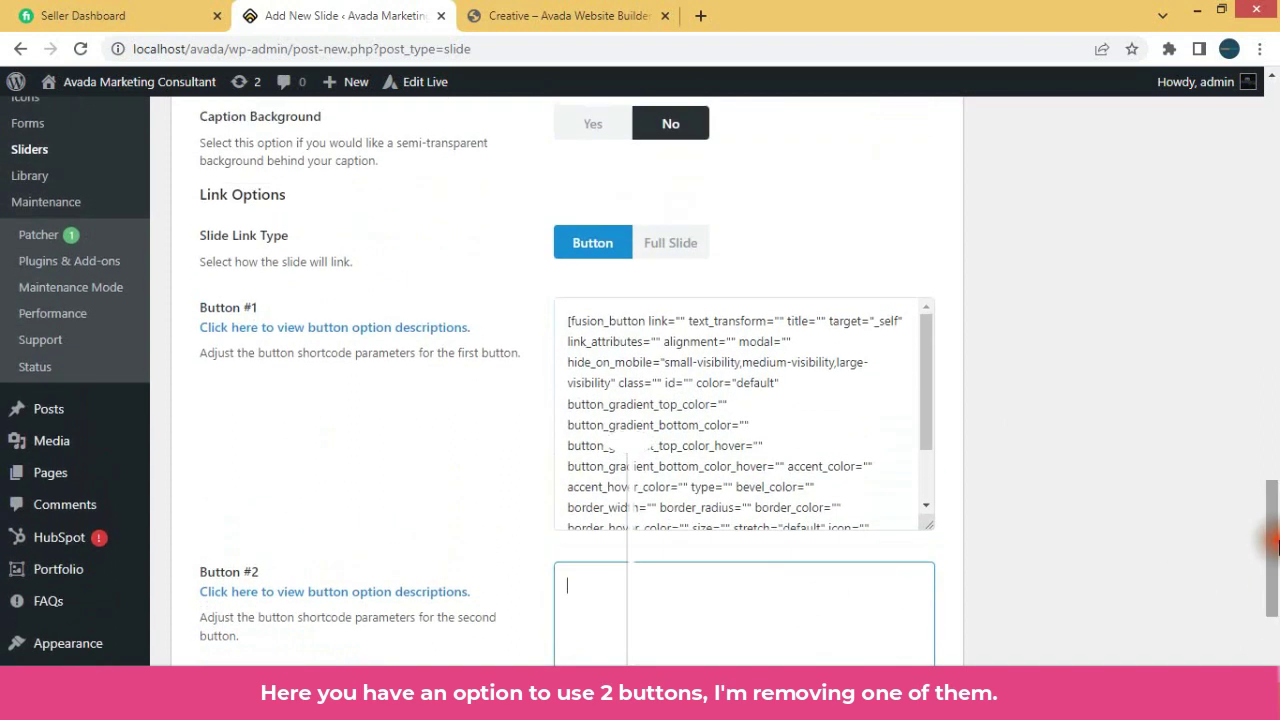
{"action": "left_click_drag", "start_coordinate": [922, 390], "coordinate": [936, 442]}
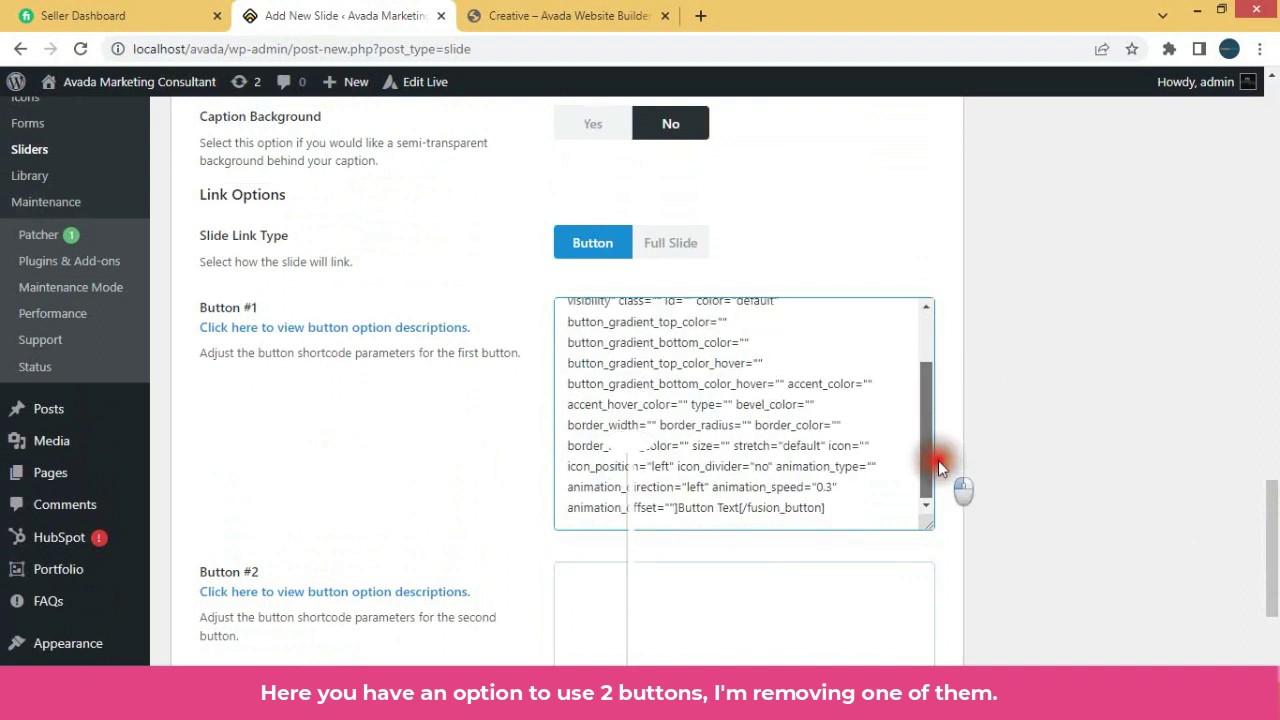
{"action": "left_click_drag", "start_coordinate": [679, 509], "coordinate": [738, 510]}
{"action": "left_click", "coordinate": [586, 16]}
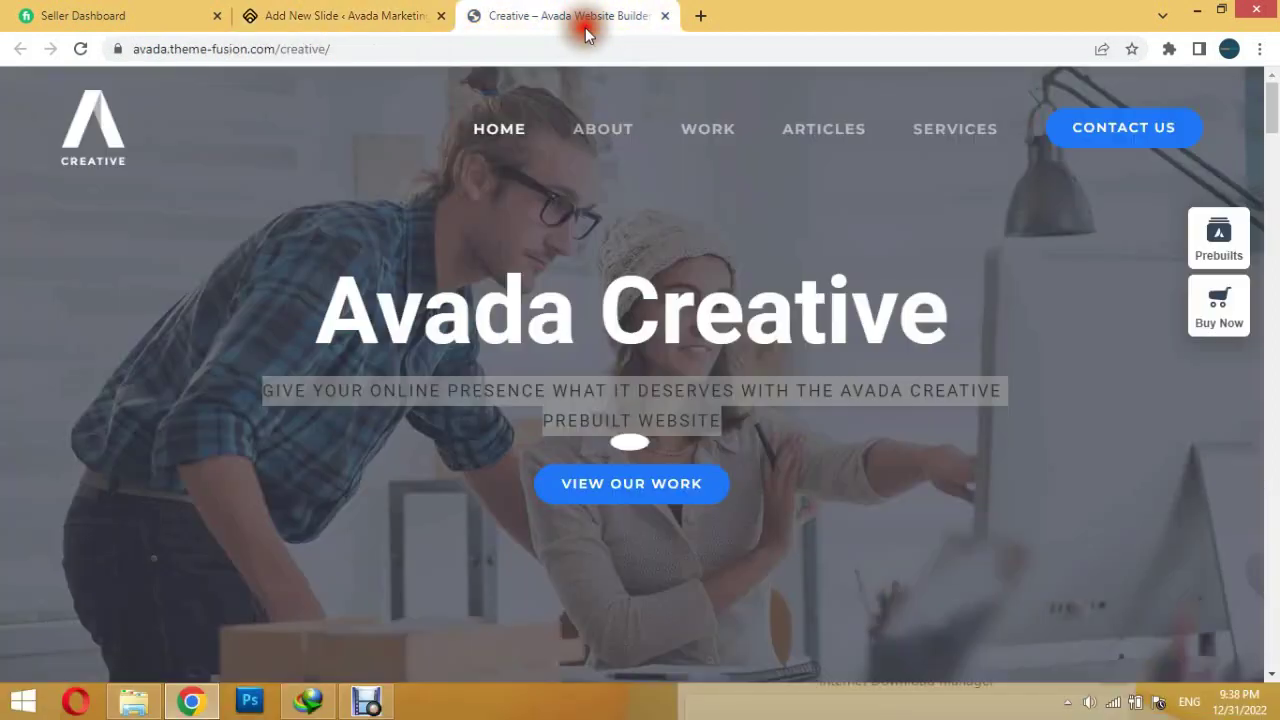
{"action": "left_click", "coordinate": [362, 14]}
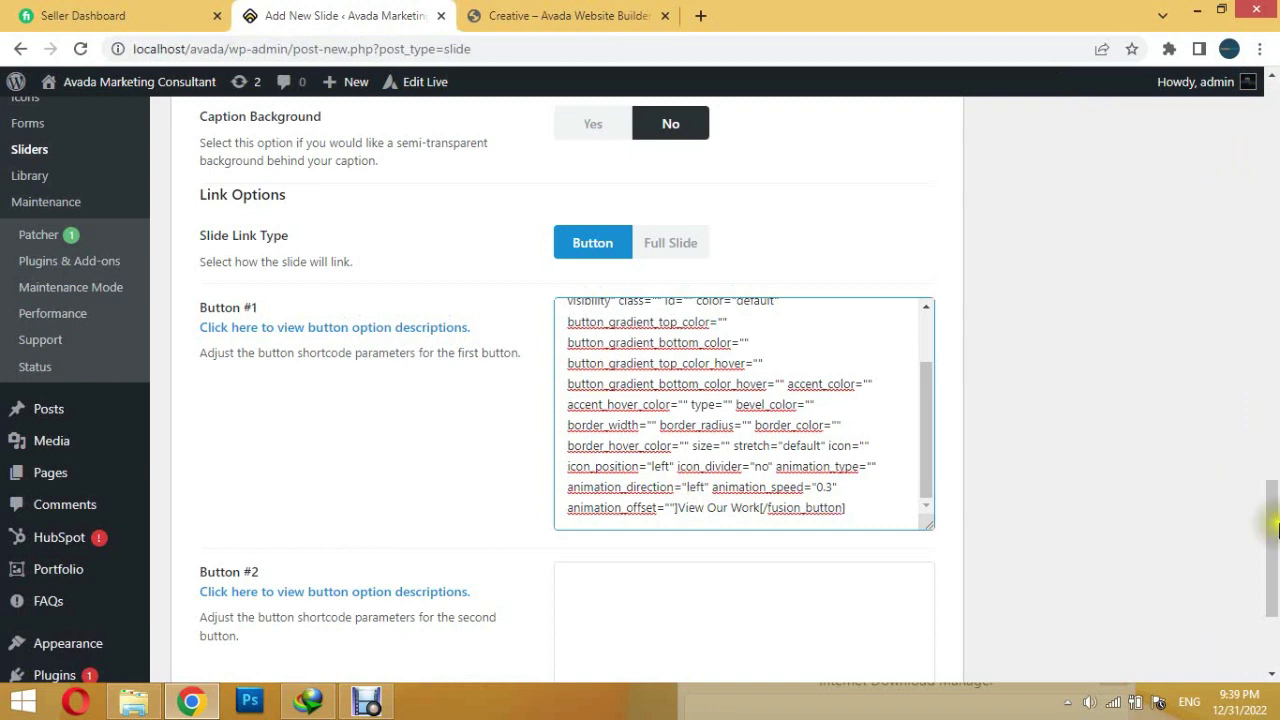
Assign the slide to the Homepage slider and upload ezgif-2-46106150a8.jpg from the Desktop as its featured image.
{"action": "left_click_drag", "start_coordinate": [1275, 530], "coordinate": [1275, 232]}
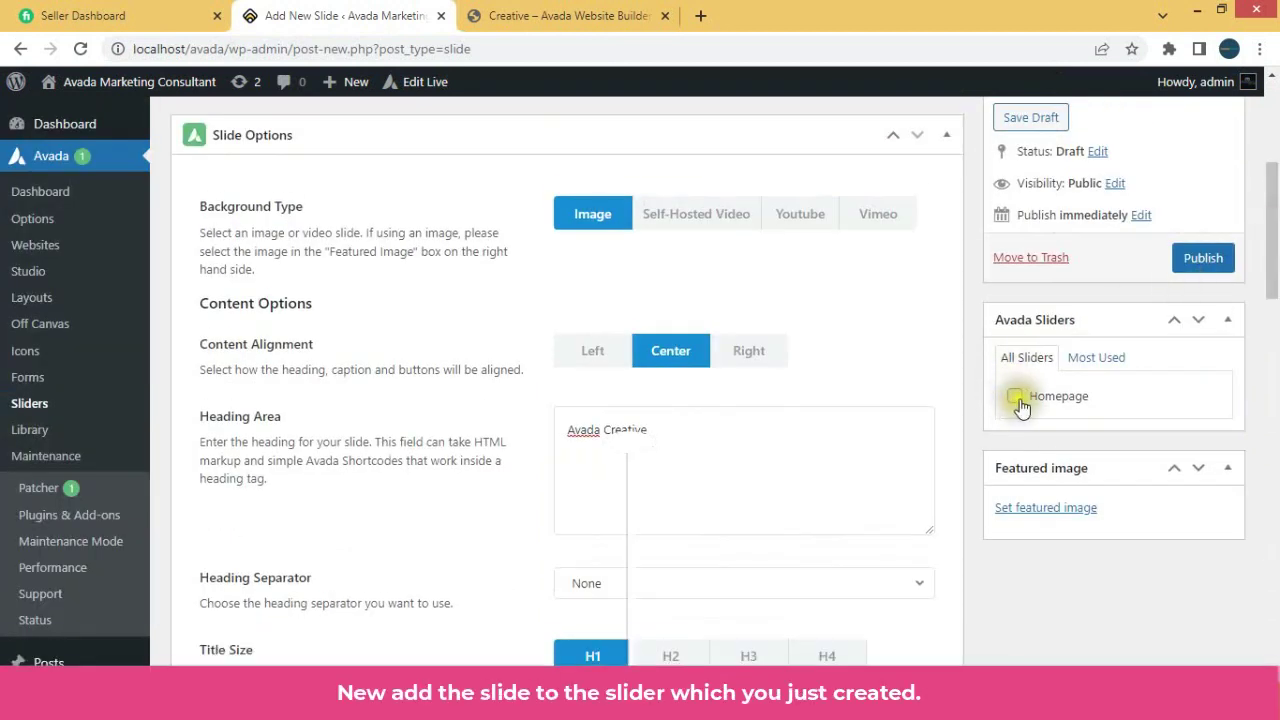
{"action": "left_click", "coordinate": [1016, 398]}
{"action": "left_click", "coordinate": [1033, 511]}
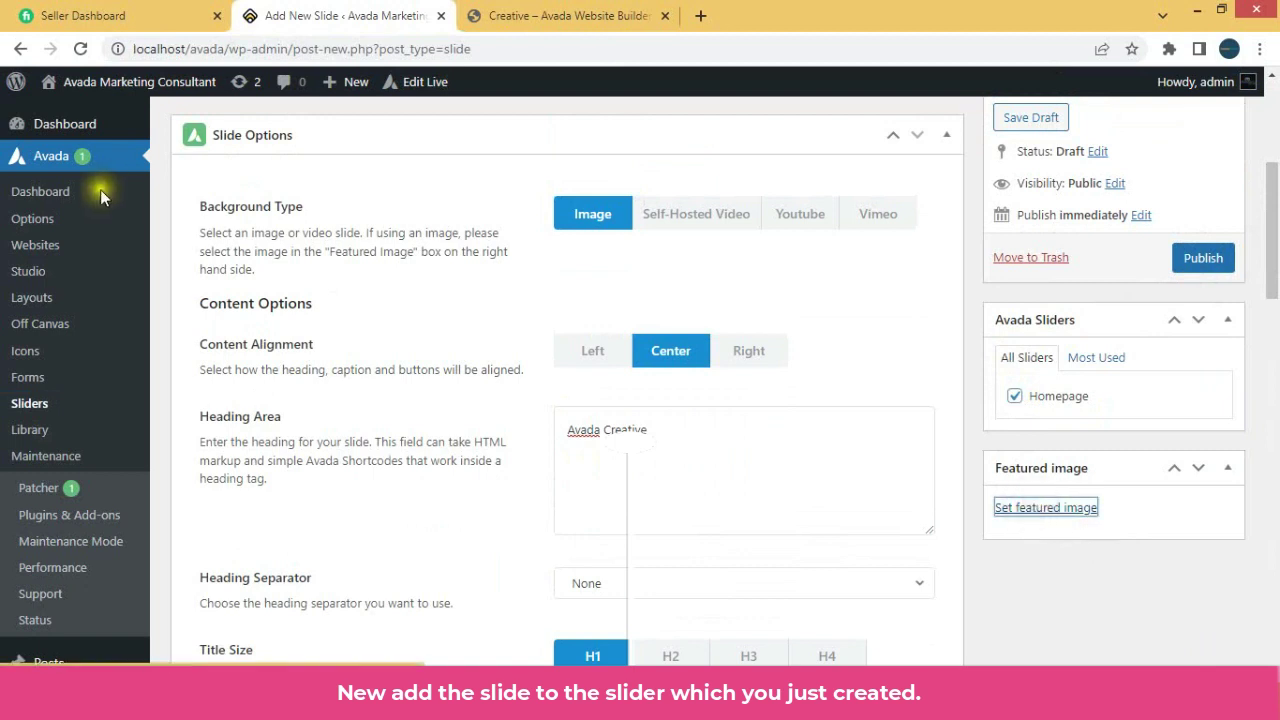
{"action": "left_click", "coordinate": [77, 157]}
{"action": "left_click", "coordinate": [660, 398]}
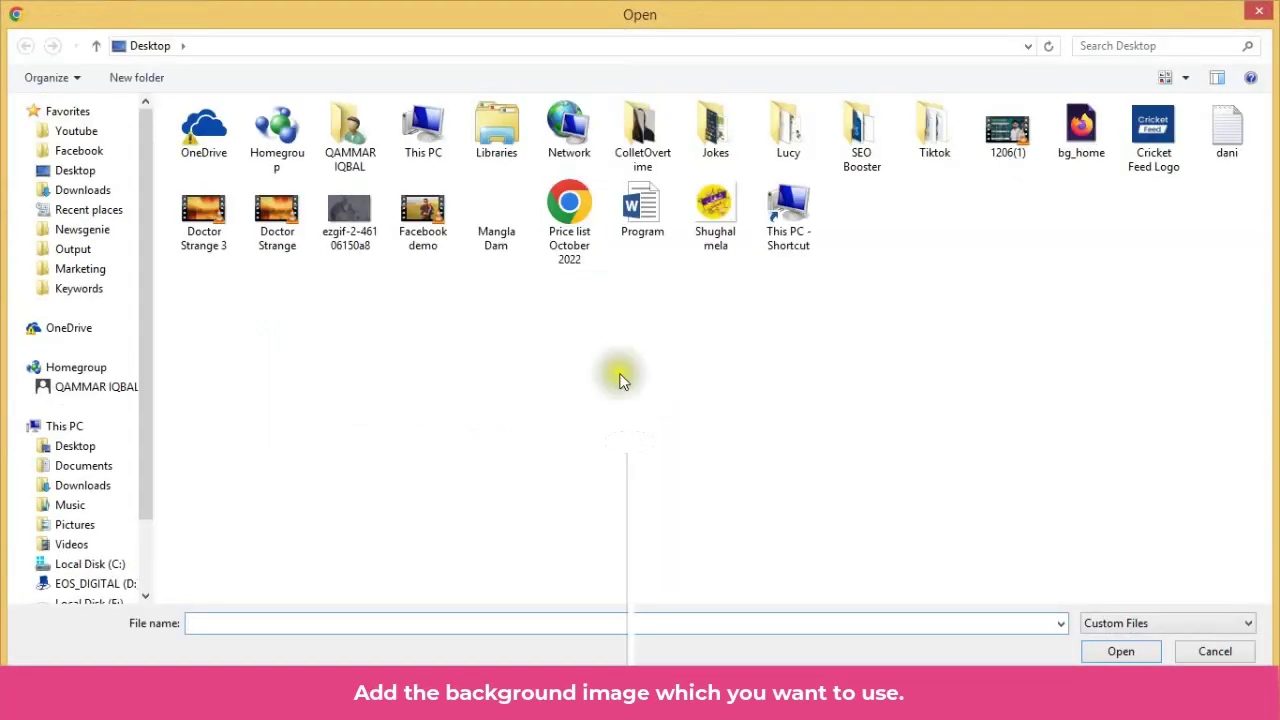
{"action": "left_click", "coordinate": [355, 222]}
{"action": "left_click", "coordinate": [1118, 650]}
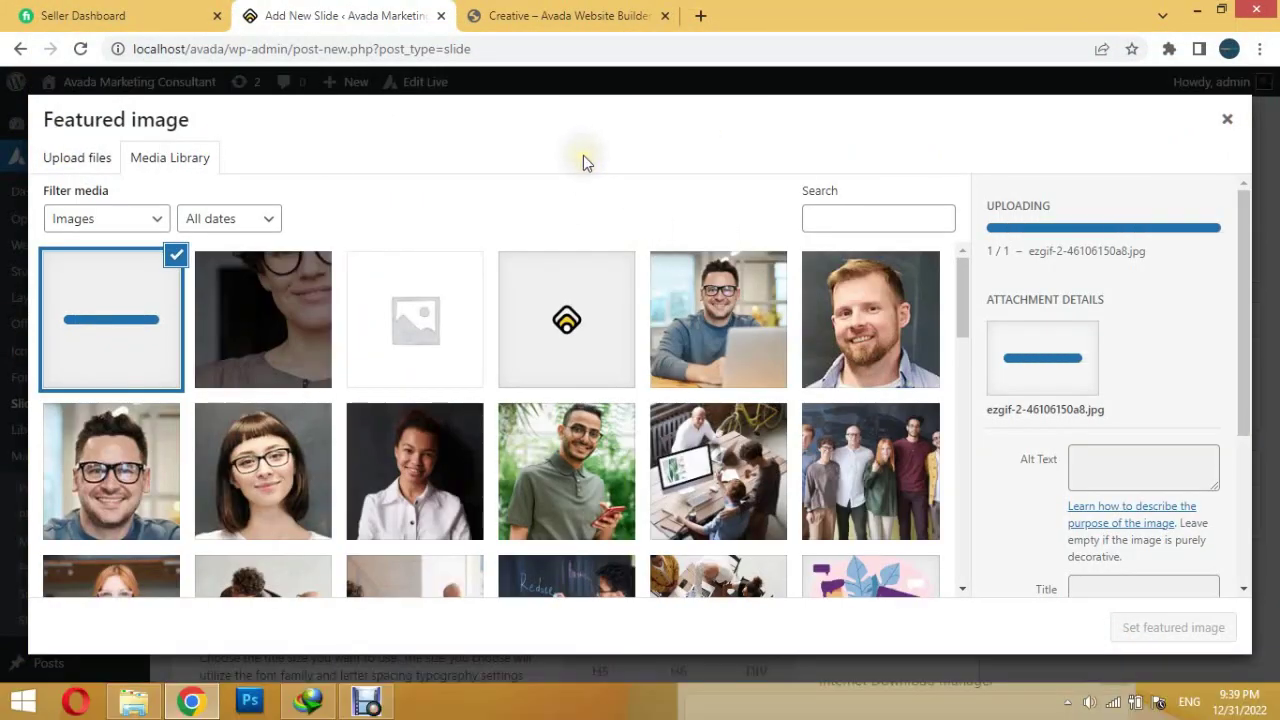
{"action": "left_click", "coordinate": [1150, 627]}
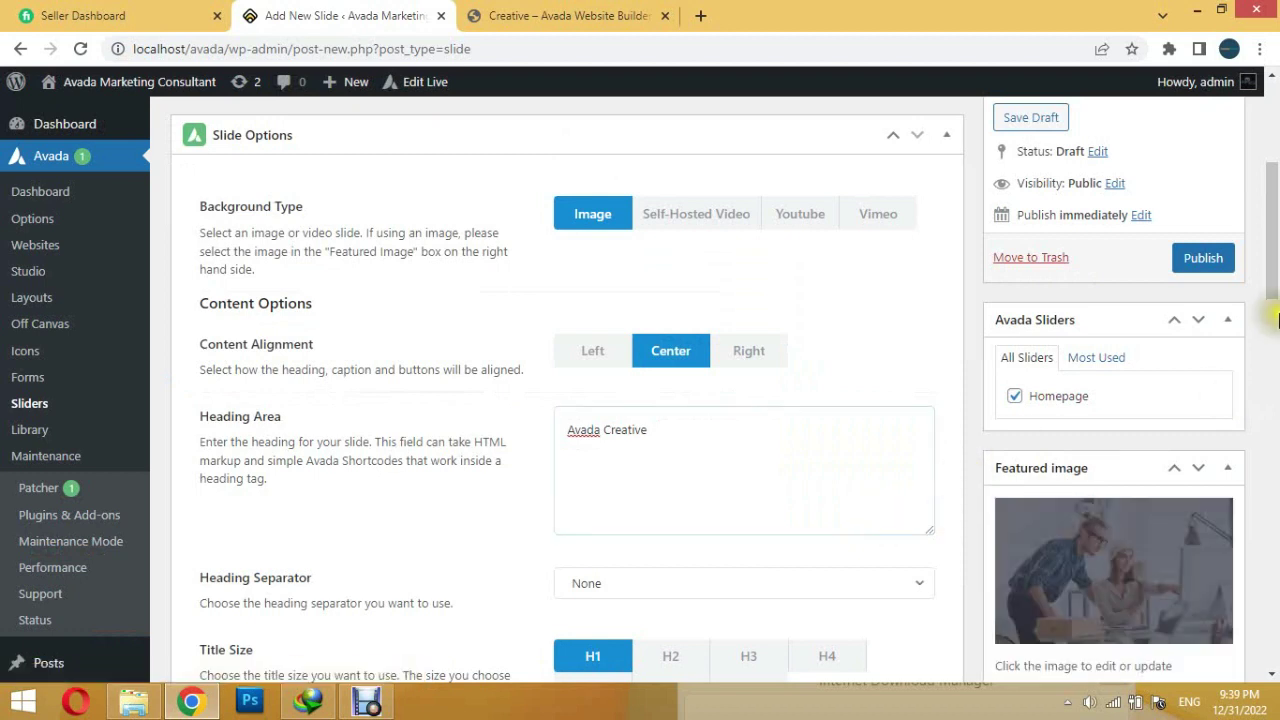
Publish the slide and clone it to get a second slide.
{"action": "left_click", "coordinate": [1203, 257]}
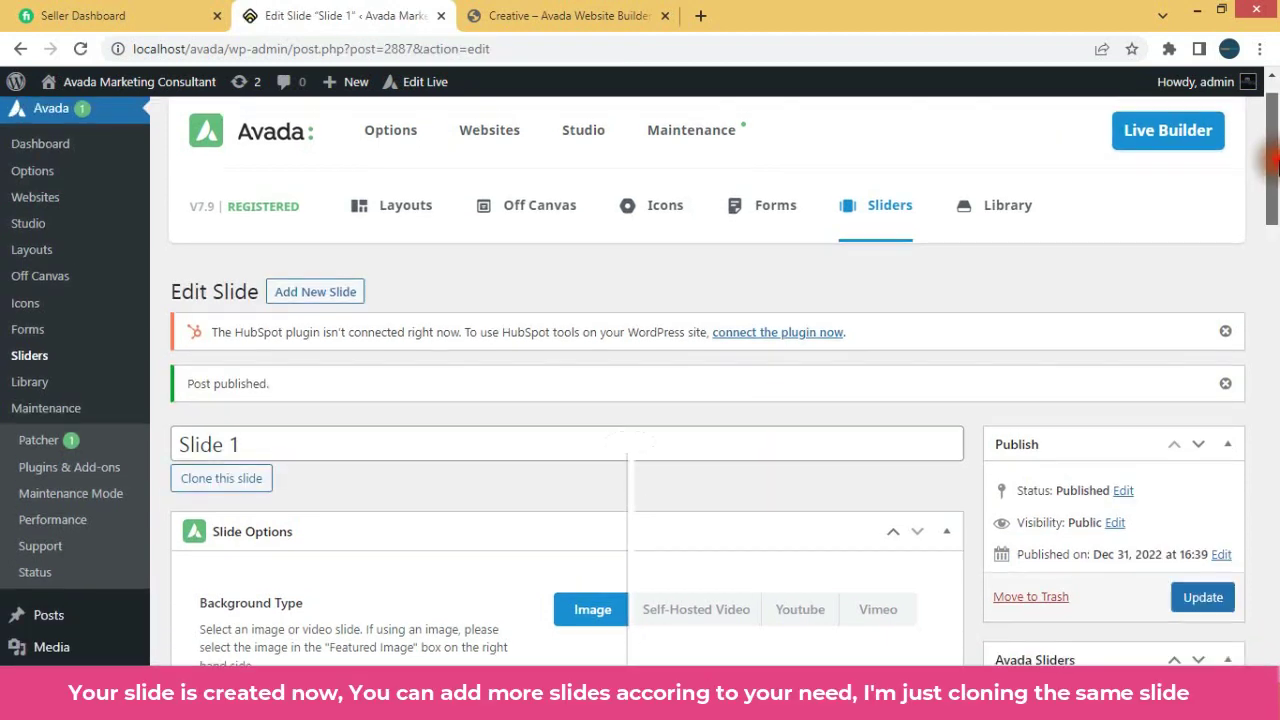
{"action": "left_click_drag", "start_coordinate": [1274, 165], "coordinate": [1274, 155]}
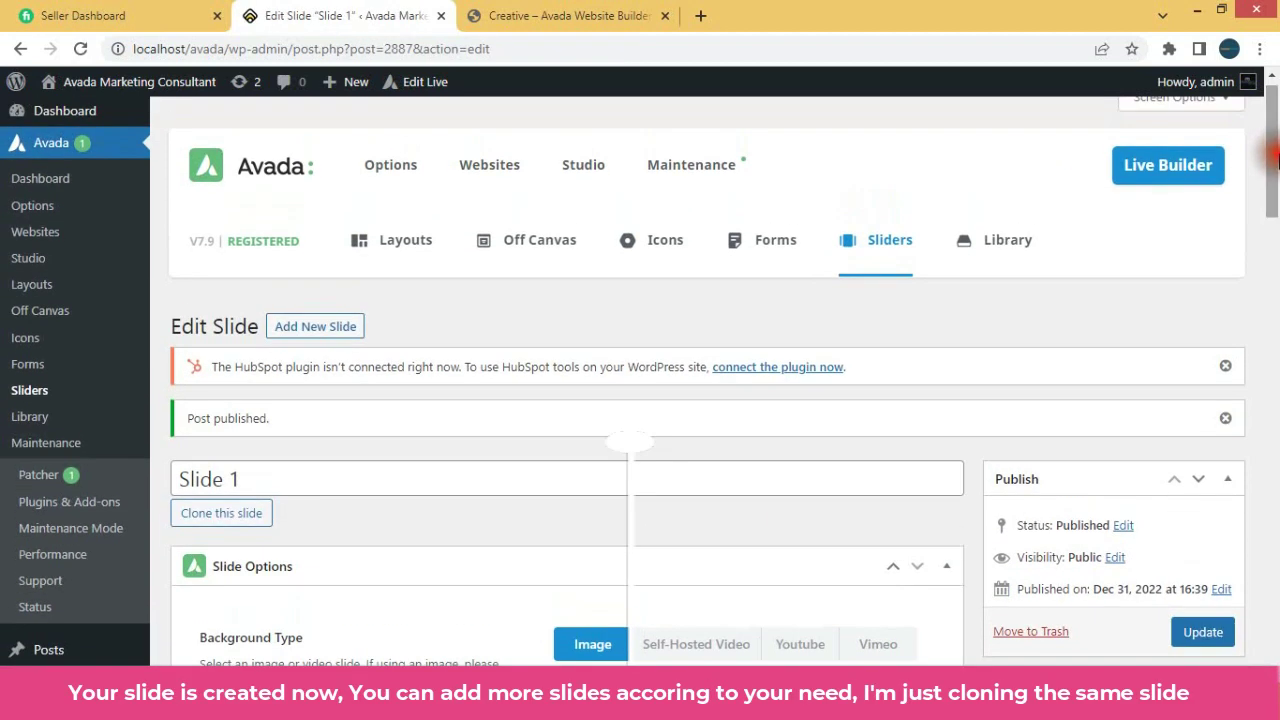
{"action": "left_click", "coordinate": [215, 515]}
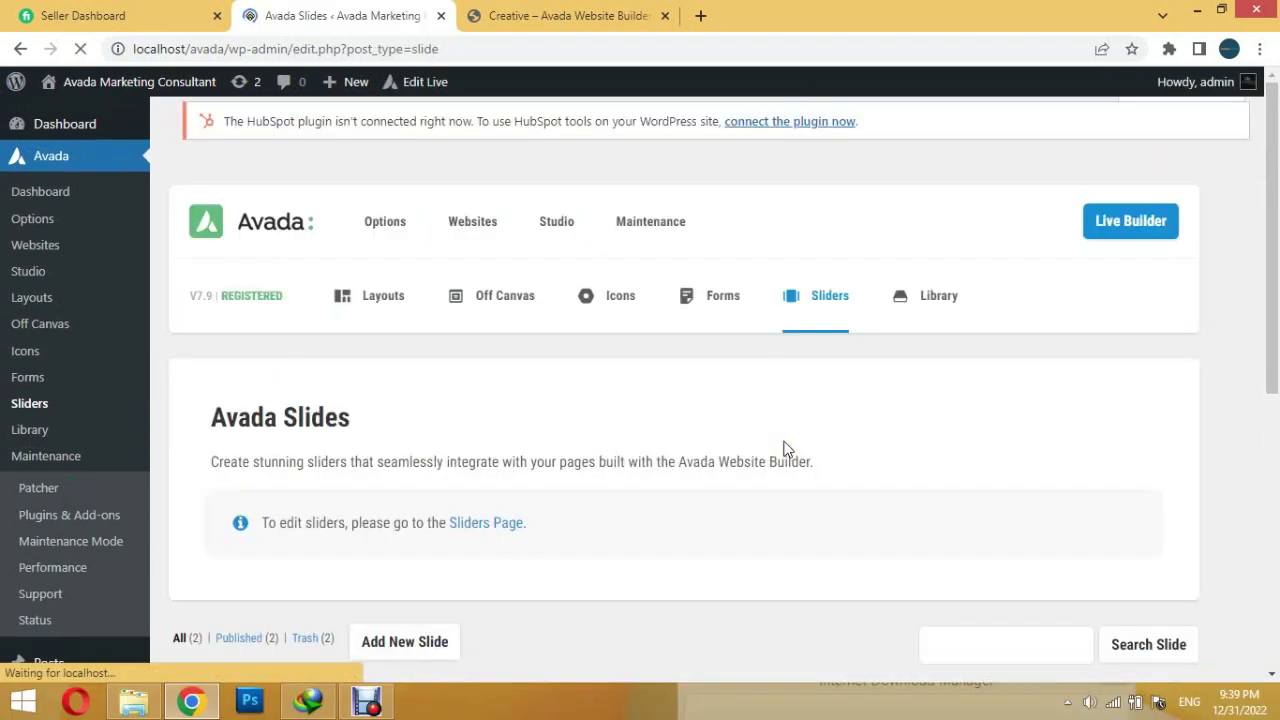
{"action": "left_click_drag", "start_coordinate": [1273, 314], "coordinate": [1268, 450]}
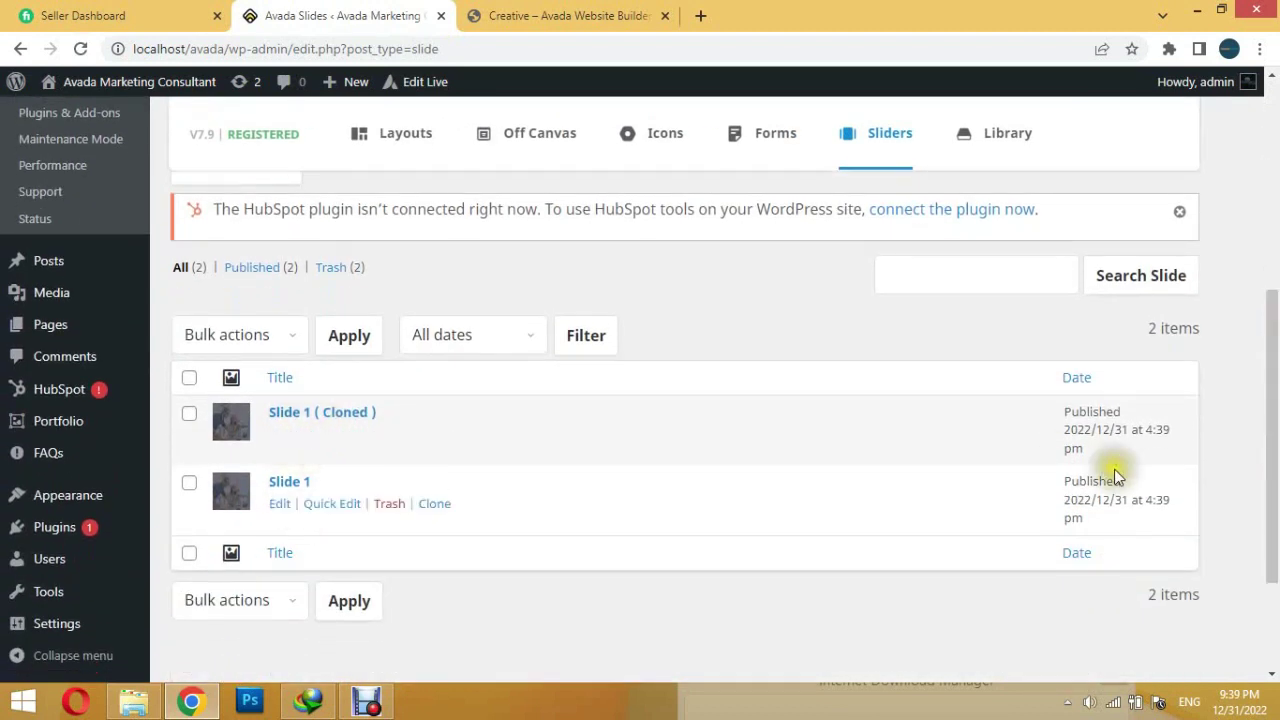
{"action": "left_click_drag", "start_coordinate": [1272, 368], "coordinate": [1273, 272]}
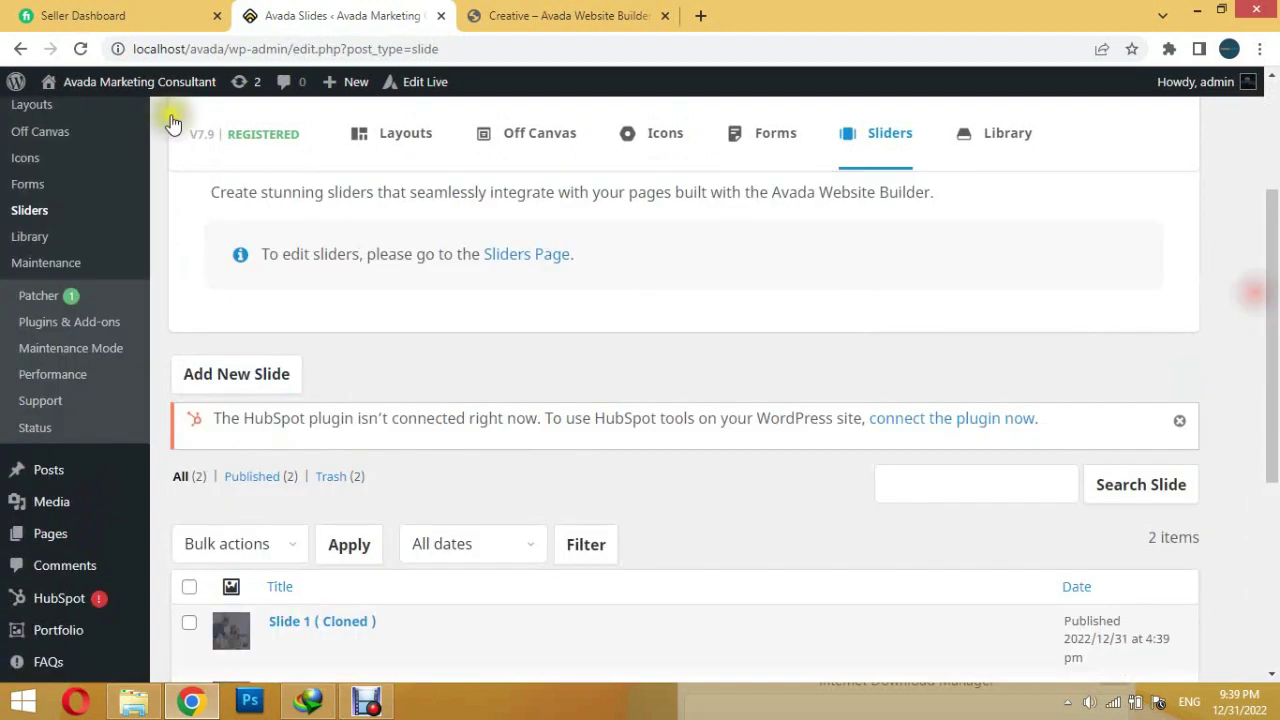
Open the site's homepage in a new browser tab and start editing that page.
{"action": "mouse_move", "coordinate": [140, 84]}
{"action": "right_click", "coordinate": [96, 119]}
{"action": "left_click", "coordinate": [96, 125]}
{"action": "left_click", "coordinate": [503, 28]}
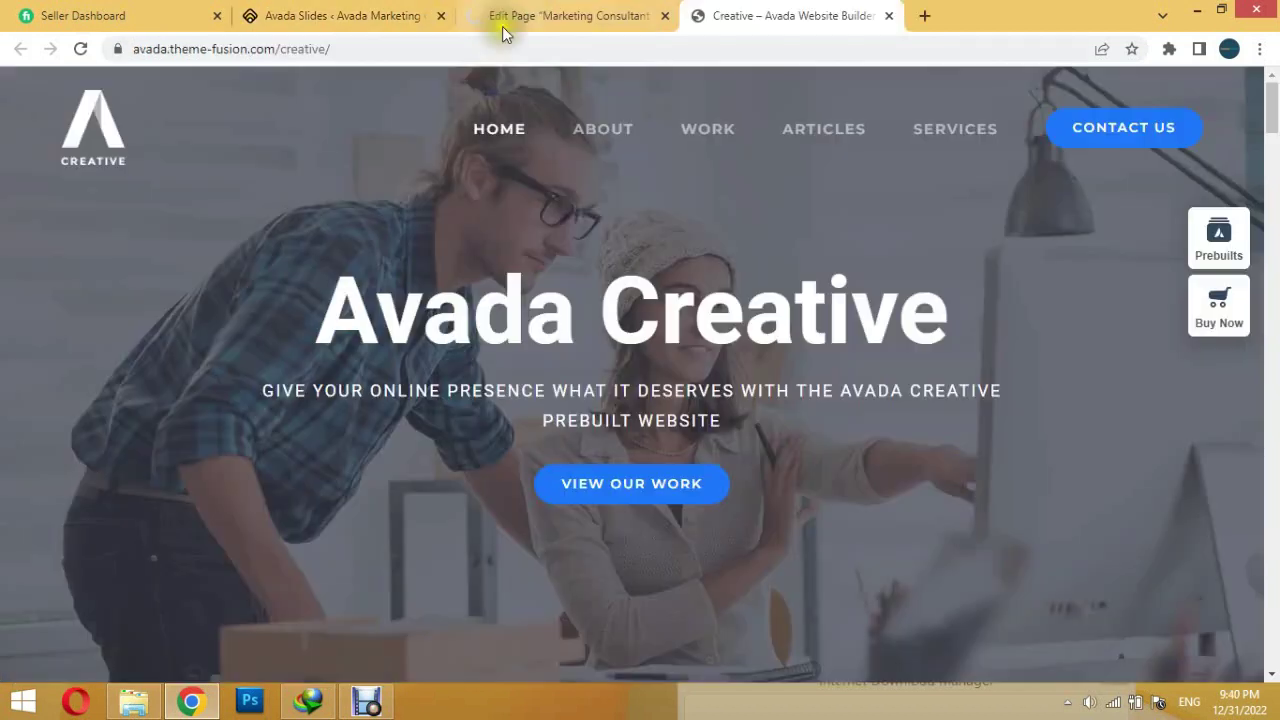
{"action": "left_click", "coordinate": [503, 28]}
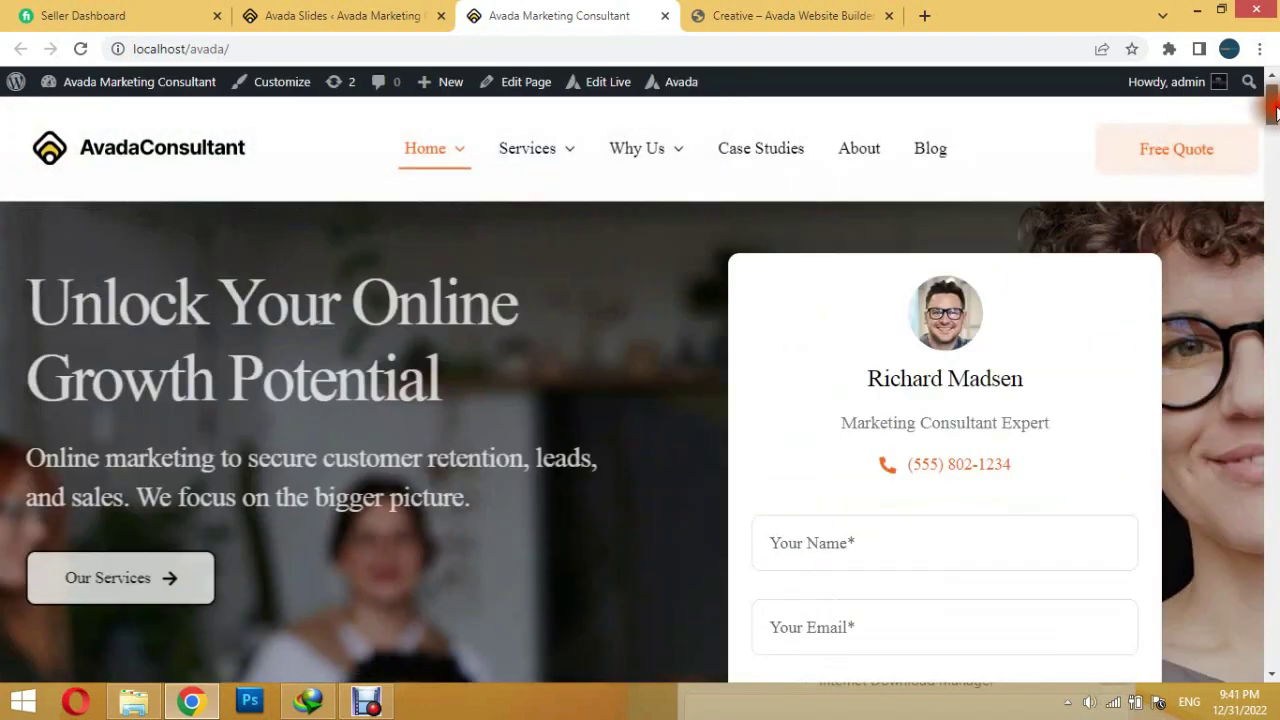
{"action": "left_click", "coordinate": [585, 122]}
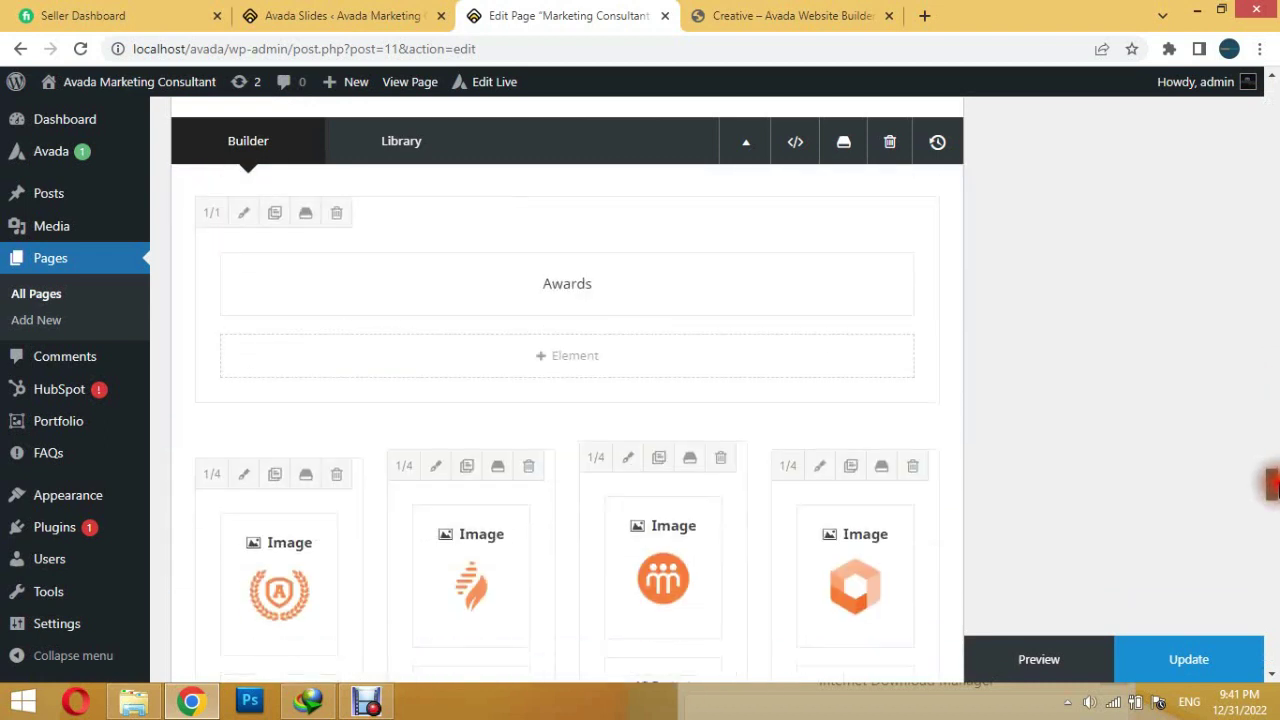
In the homepage's Avada Page Options, set the slider type to Avada Slider and select the Homepage (#24) slider.
{"action": "left_click_drag", "start_coordinate": [1272, 485], "coordinate": [1272, 640]}
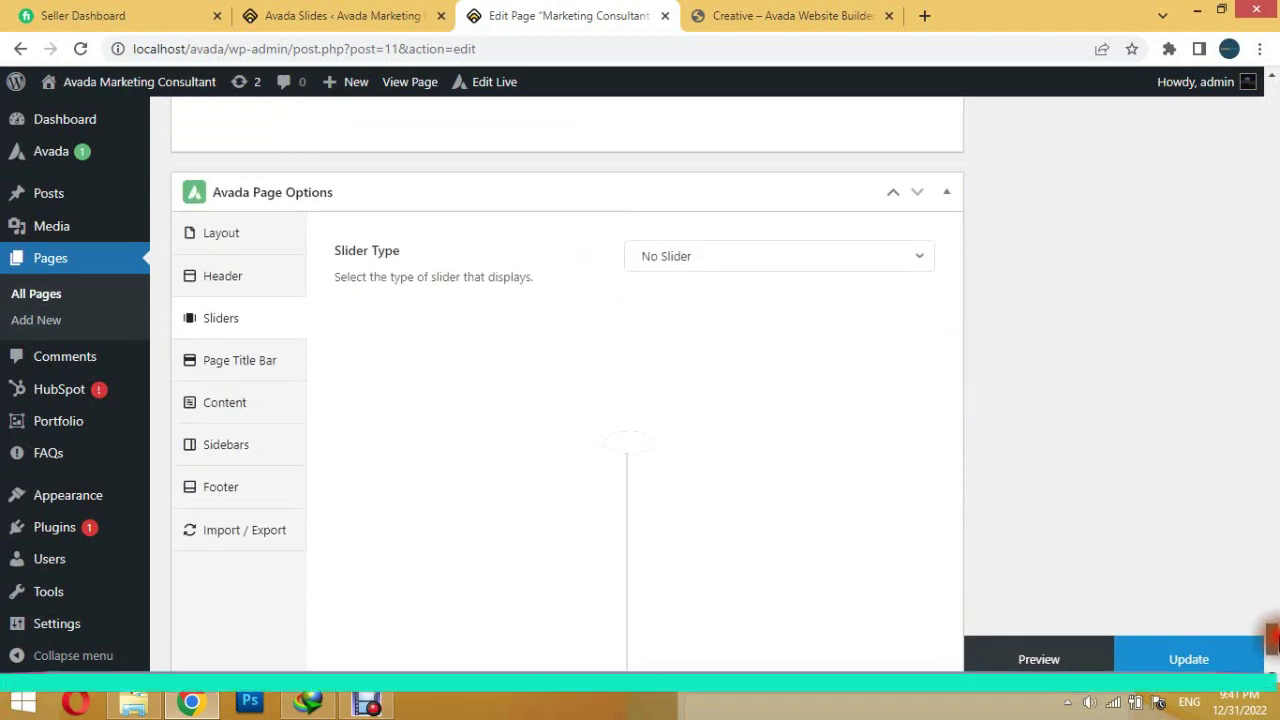
{"action": "left_click", "coordinate": [221, 400]}
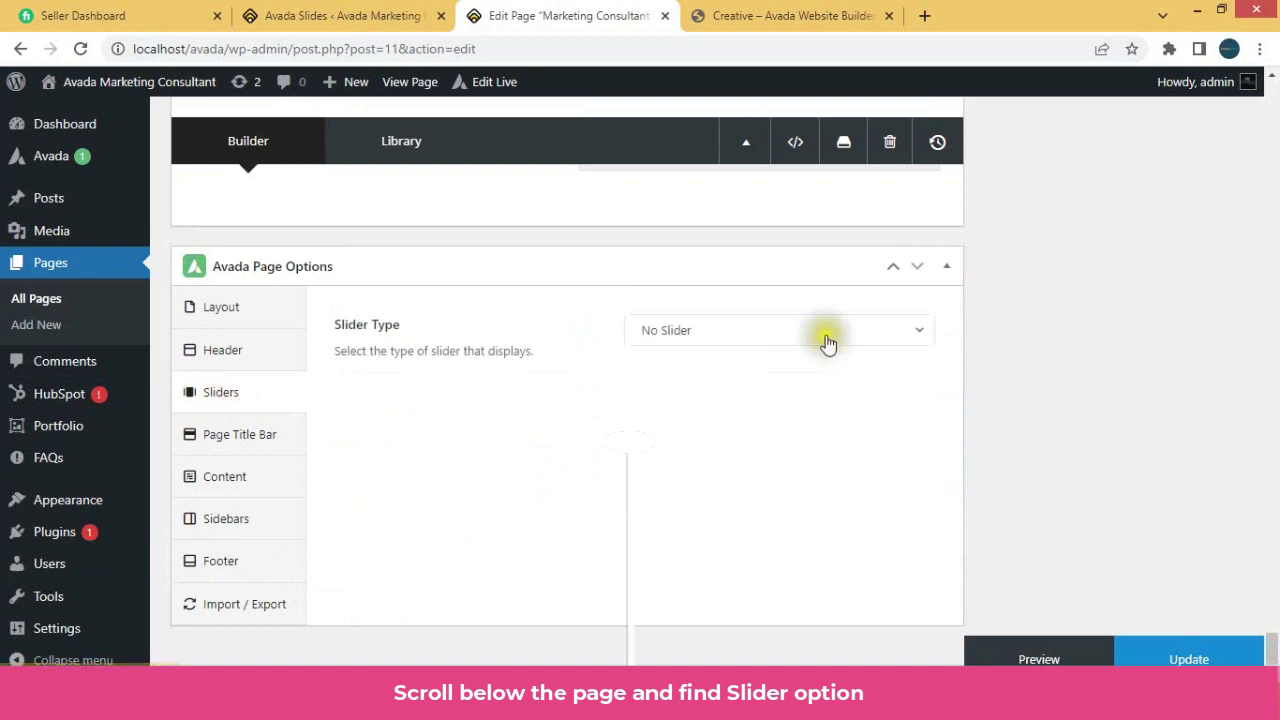
{"action": "left_click", "coordinate": [826, 342]}
{"action": "left_click", "coordinate": [686, 403]}
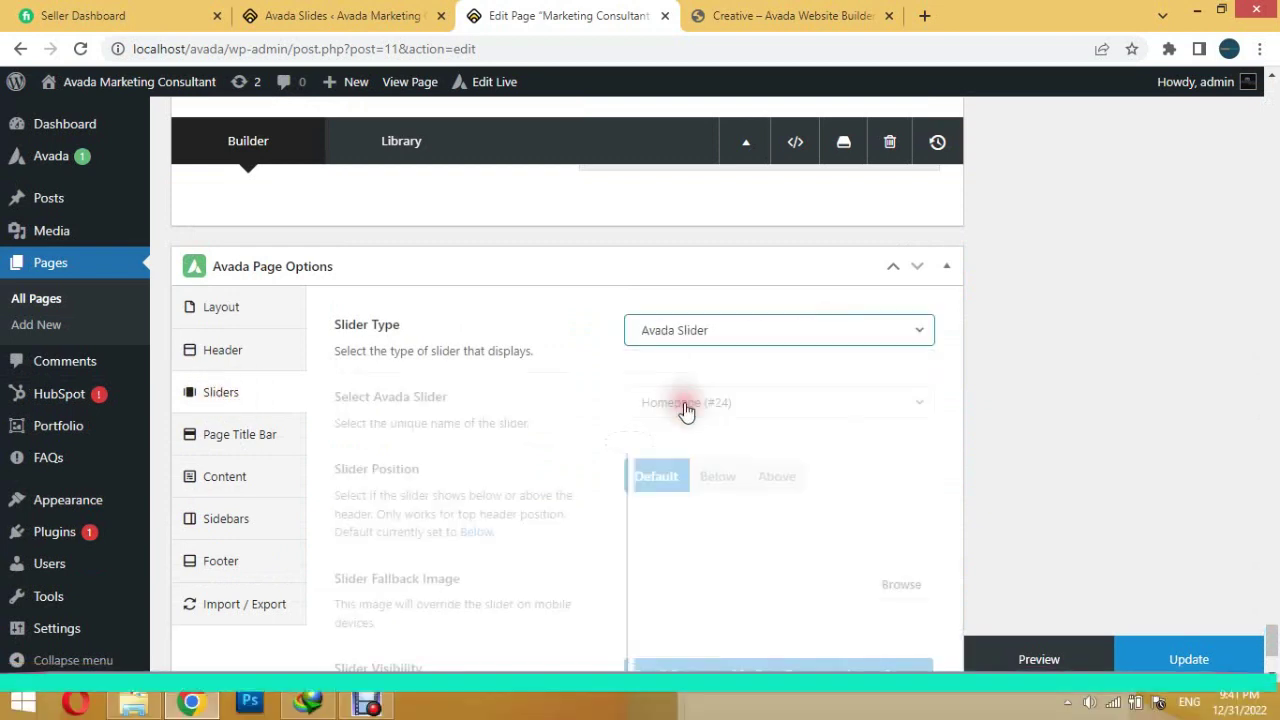
{"action": "left_click", "coordinate": [680, 403]}
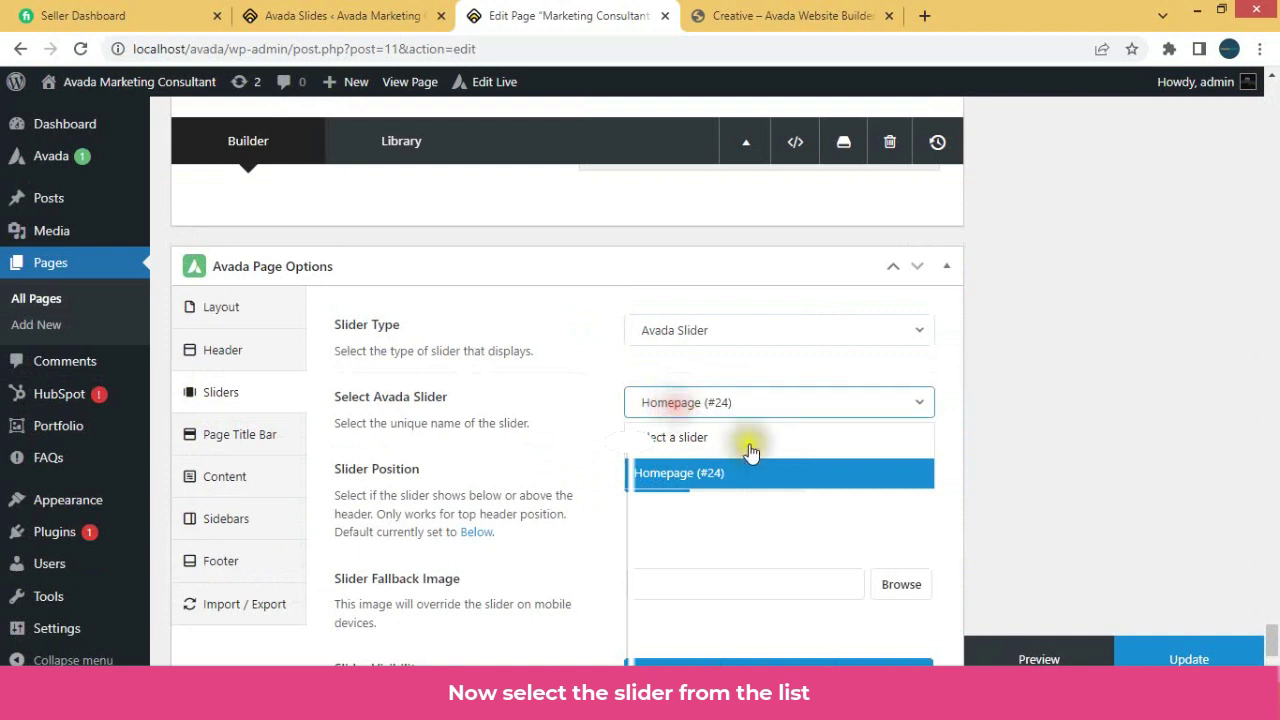
{"action": "left_click", "coordinate": [662, 470]}
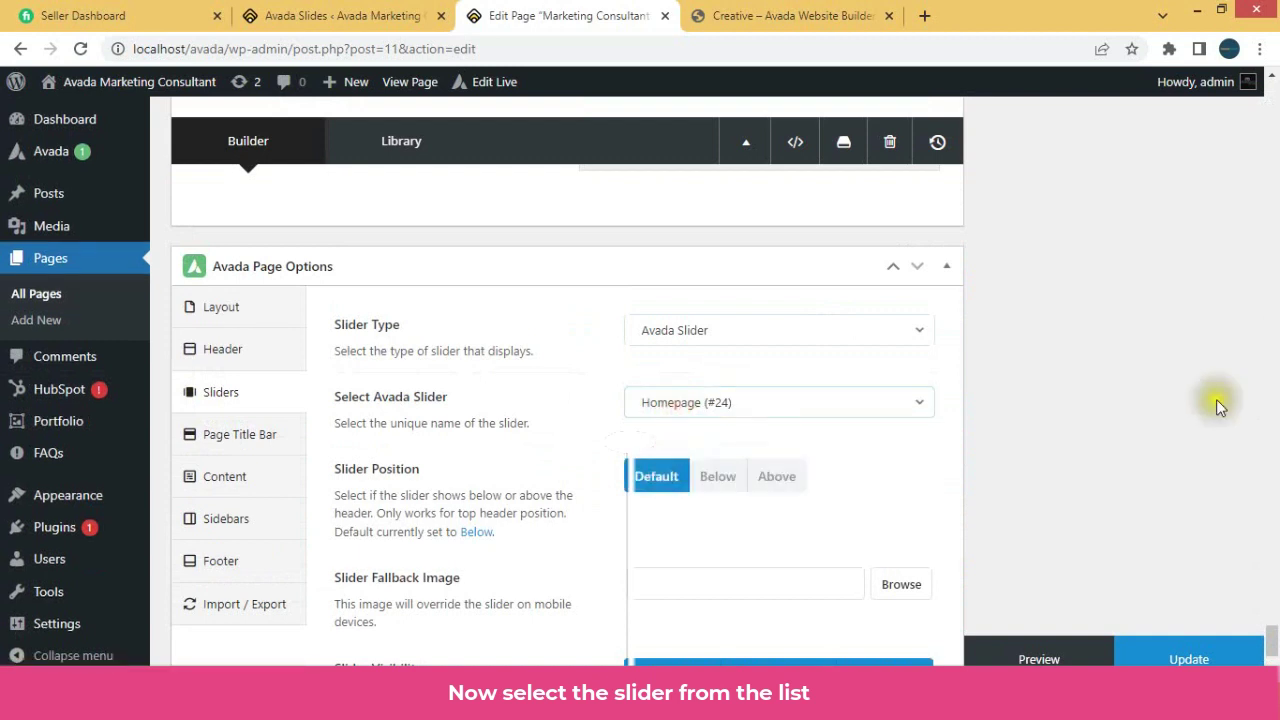
{"action": "scroll", "coordinate": [1272, 645], "scroll_direction": "down", "scroll_amount": 1}
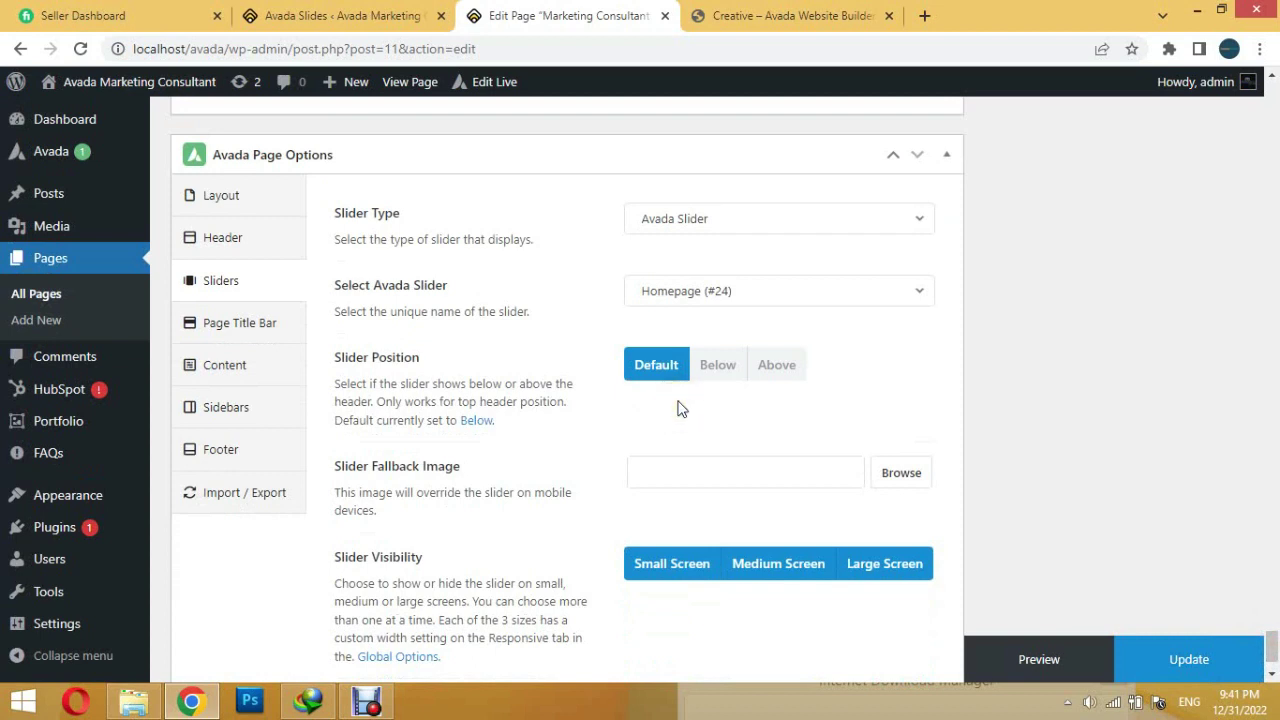
Keep the slider position at Default and its visibility on for small, medium and large screens, and update the page.
{"action": "left_click", "coordinate": [659, 376]}
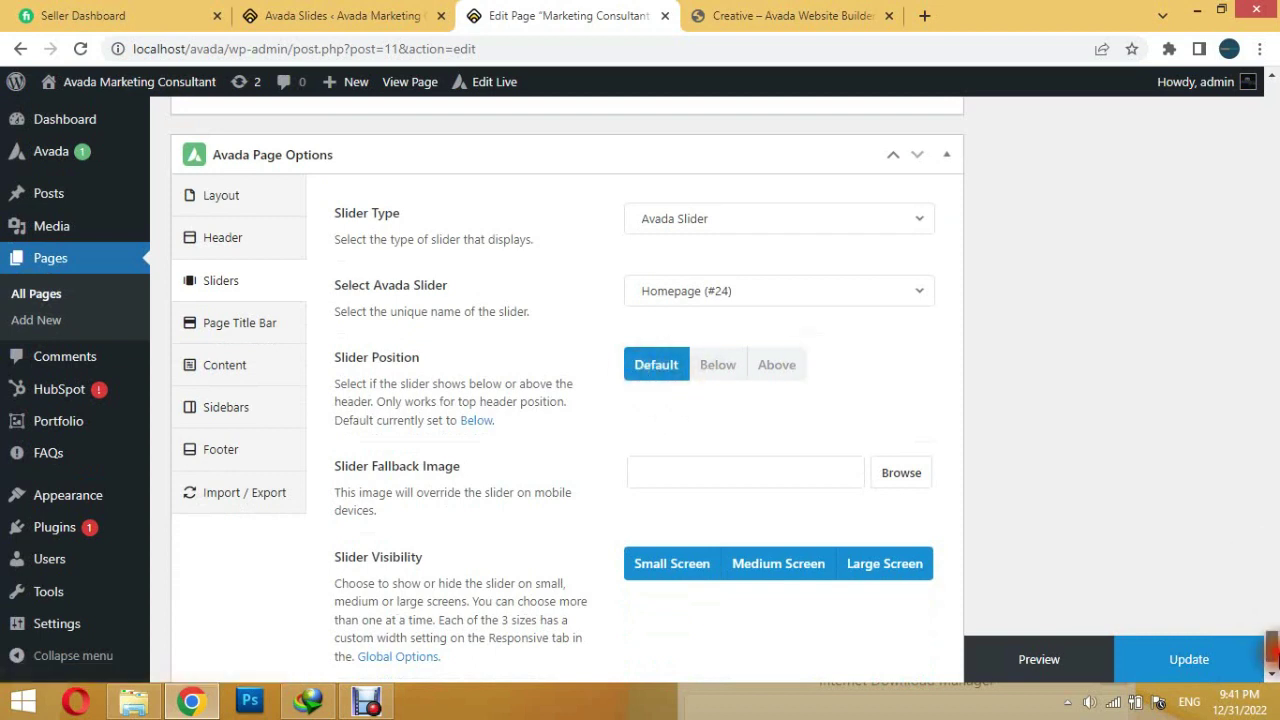
{"action": "scroll", "coordinate": [1272, 652], "scroll_direction": "down", "scroll_amount": 1}
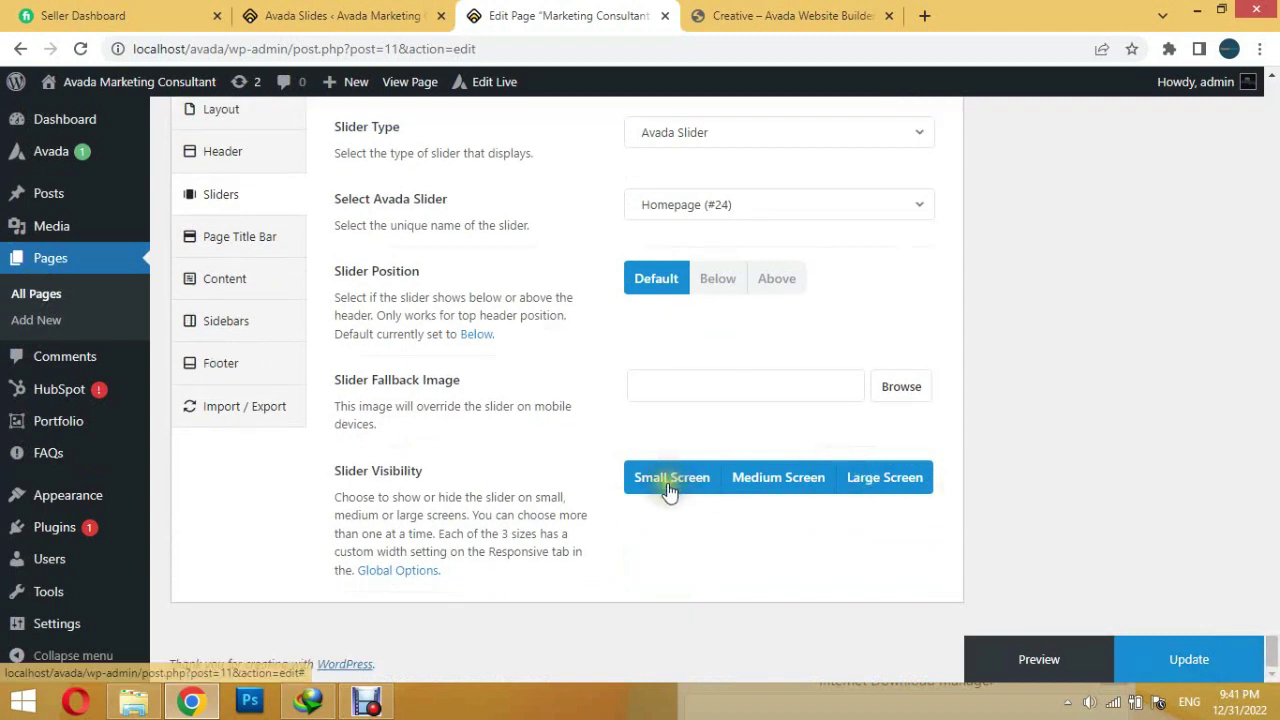
{"action": "left_click", "coordinate": [762, 481]}
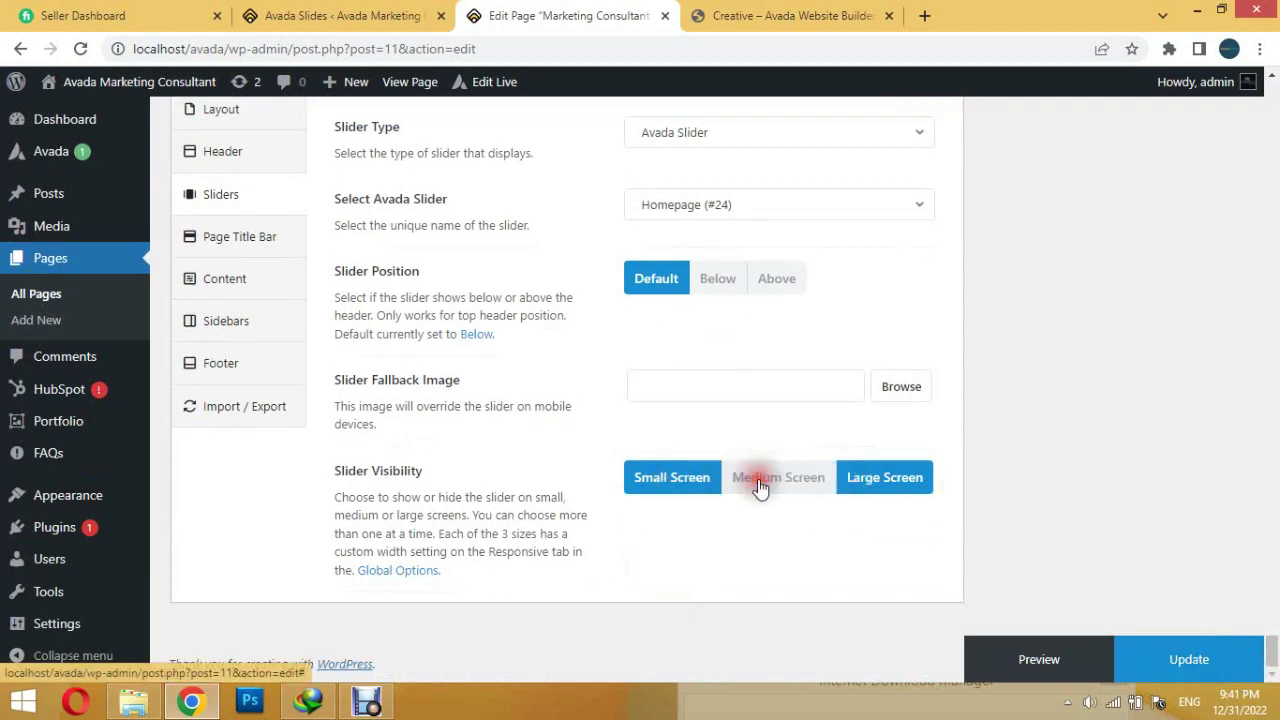
{"action": "left_click", "coordinate": [772, 487]}
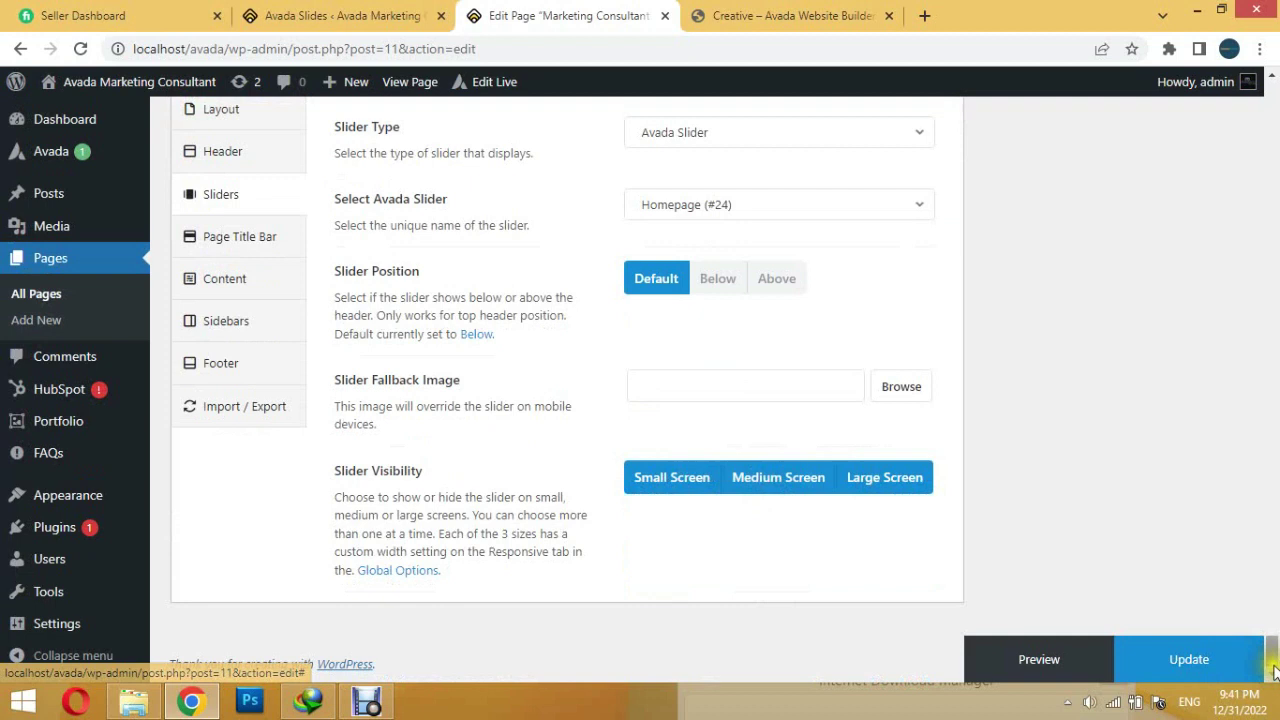
{"action": "left_click", "coordinate": [1194, 662]}
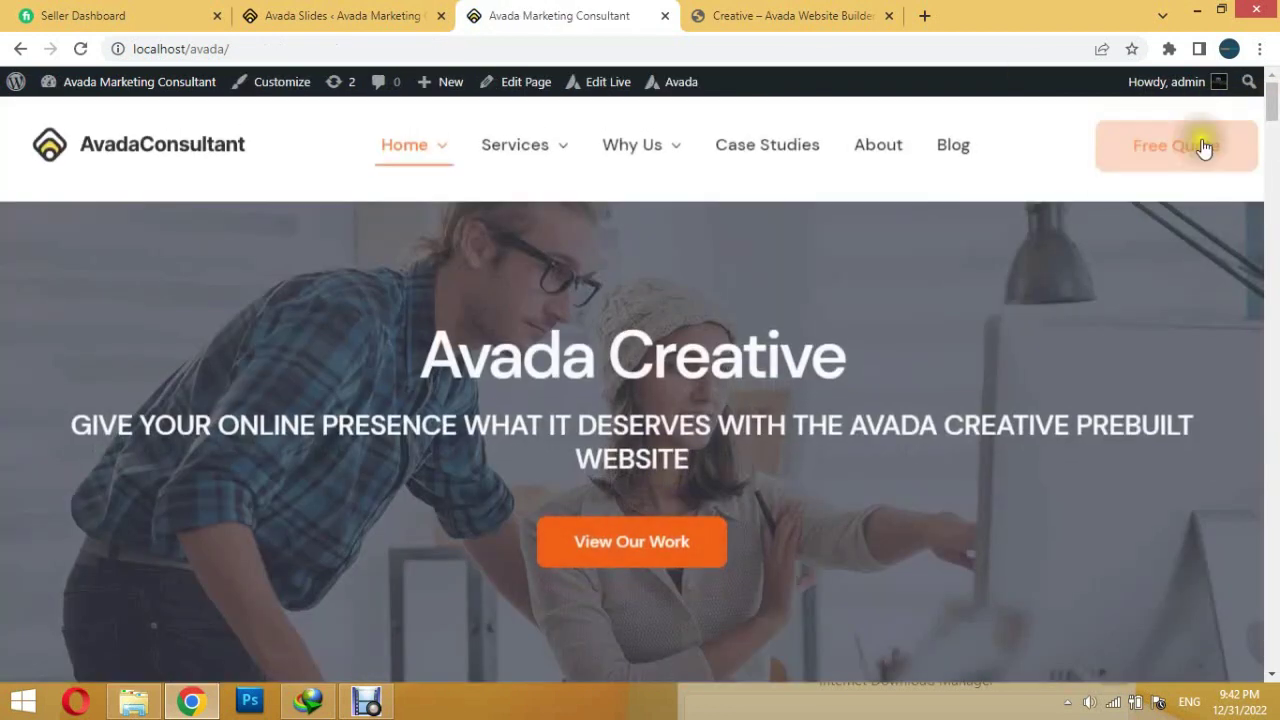
Look through the slides on the homepage and compare them with the Avada Creative demo.
{"action": "scroll", "coordinate": [1270, 118], "scroll_direction": "down", "scroll_amount": 2}
{"action": "left_click_drag", "start_coordinate": [1273, 118], "coordinate": [1273, 112]}
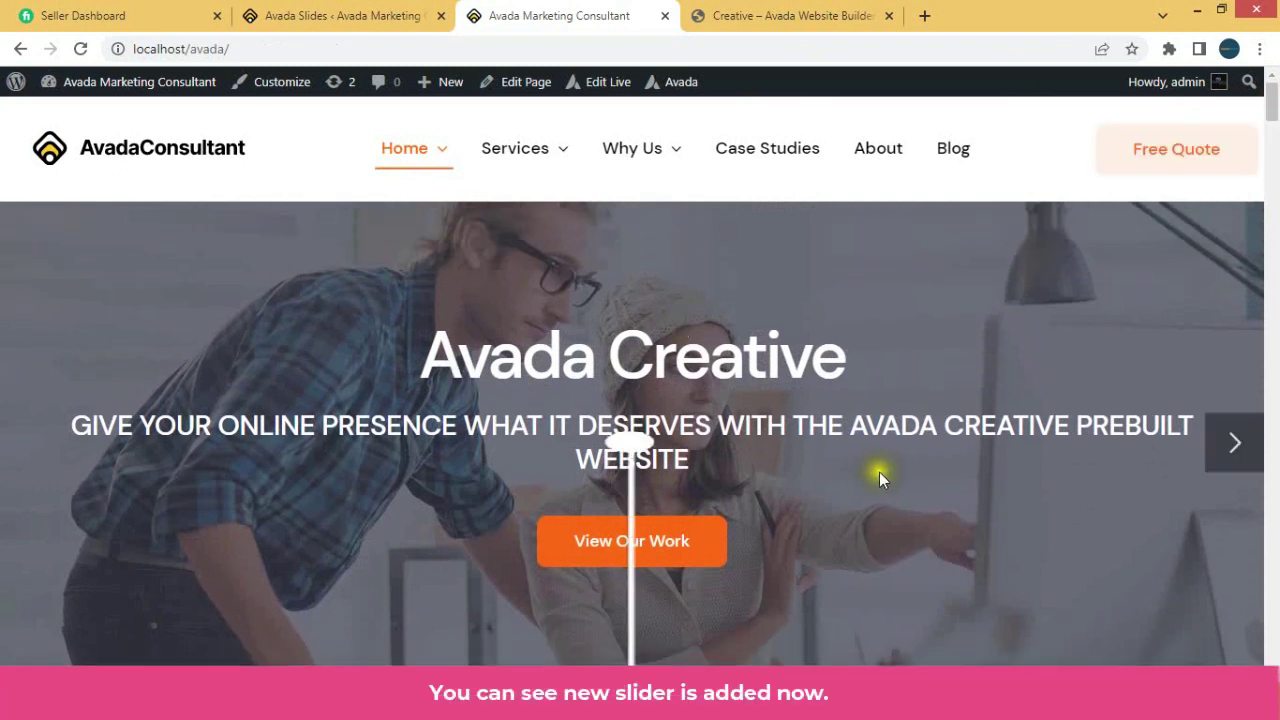
{"action": "left_click", "coordinate": [1222, 448]}
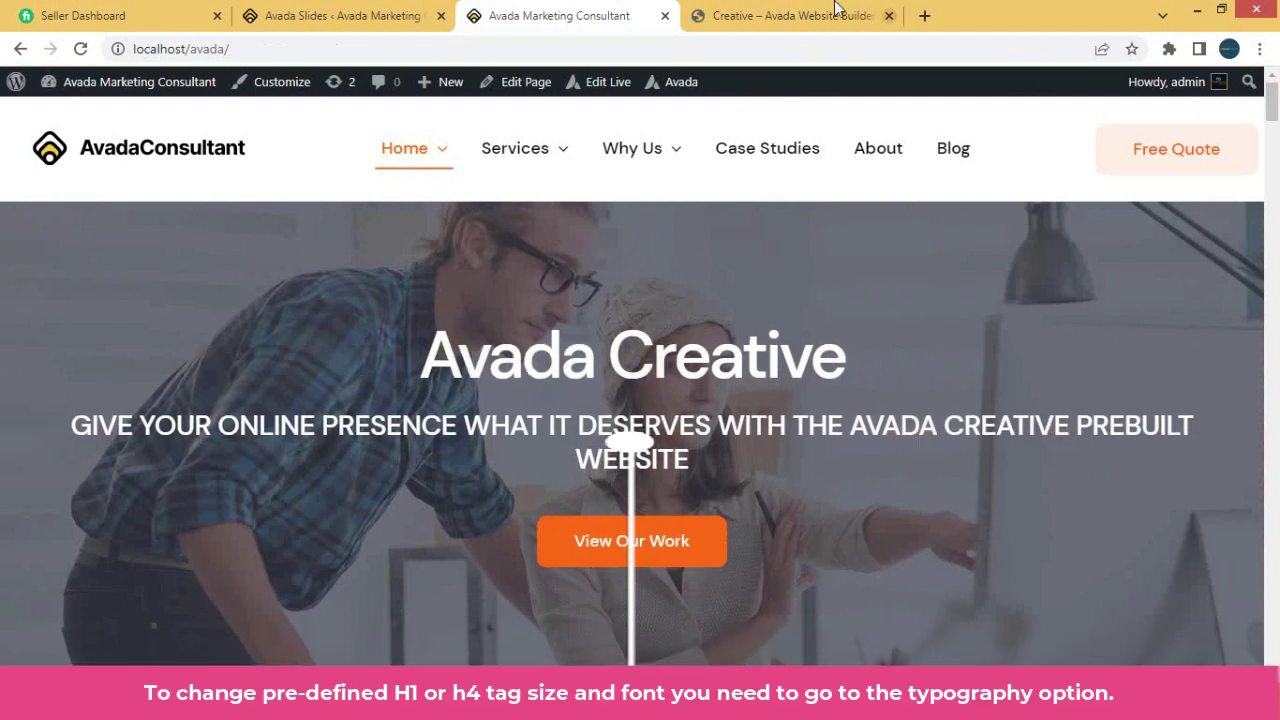
{"action": "left_click", "coordinate": [790, 15]}
{"action": "left_click", "coordinate": [592, 12]}
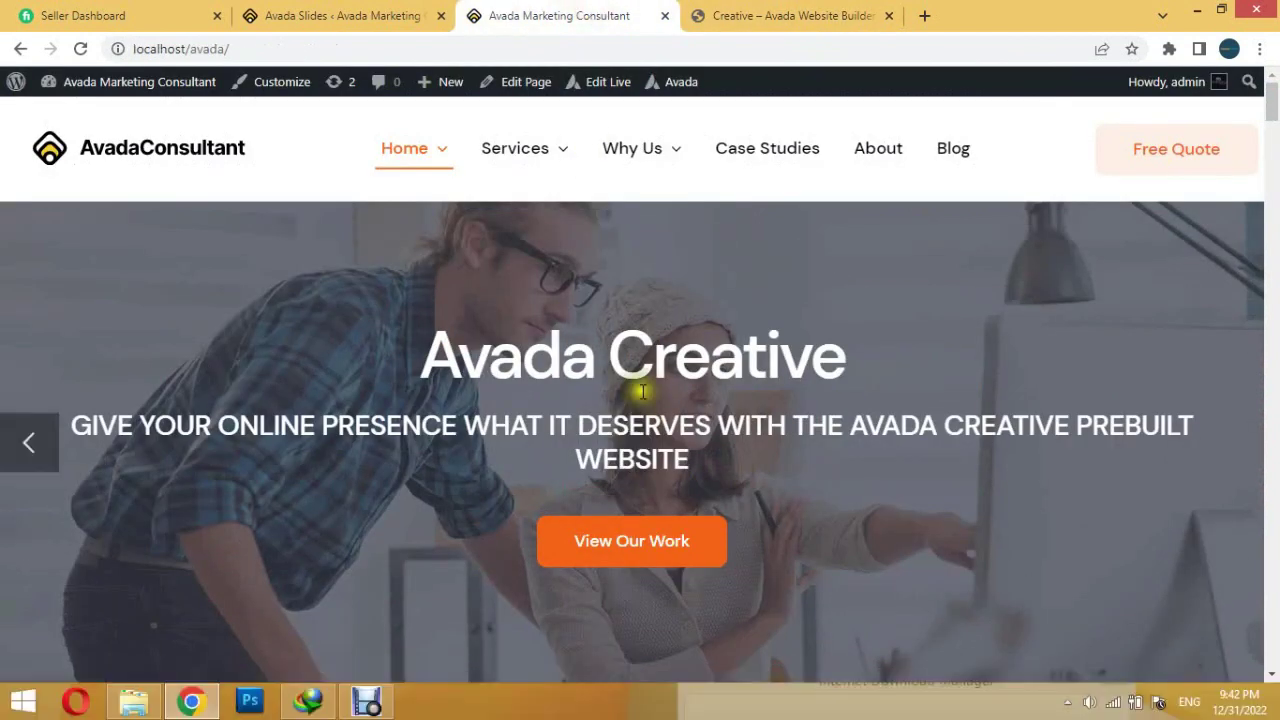
Open the Heading Typography section of Avada's Global Options and bring up the H1 headings settings.
{"action": "left_click", "coordinate": [345, 15]}
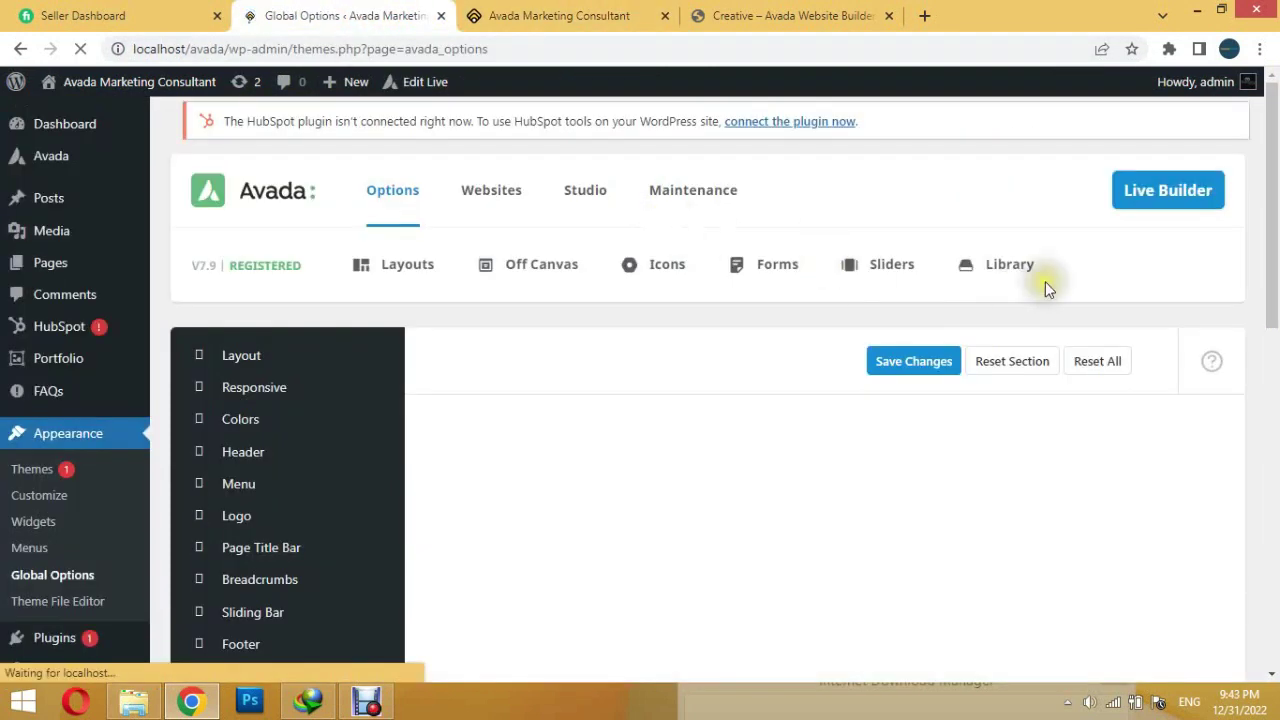
{"action": "scroll", "coordinate": [1262, 190], "scroll_direction": "down", "scroll_amount": 3}
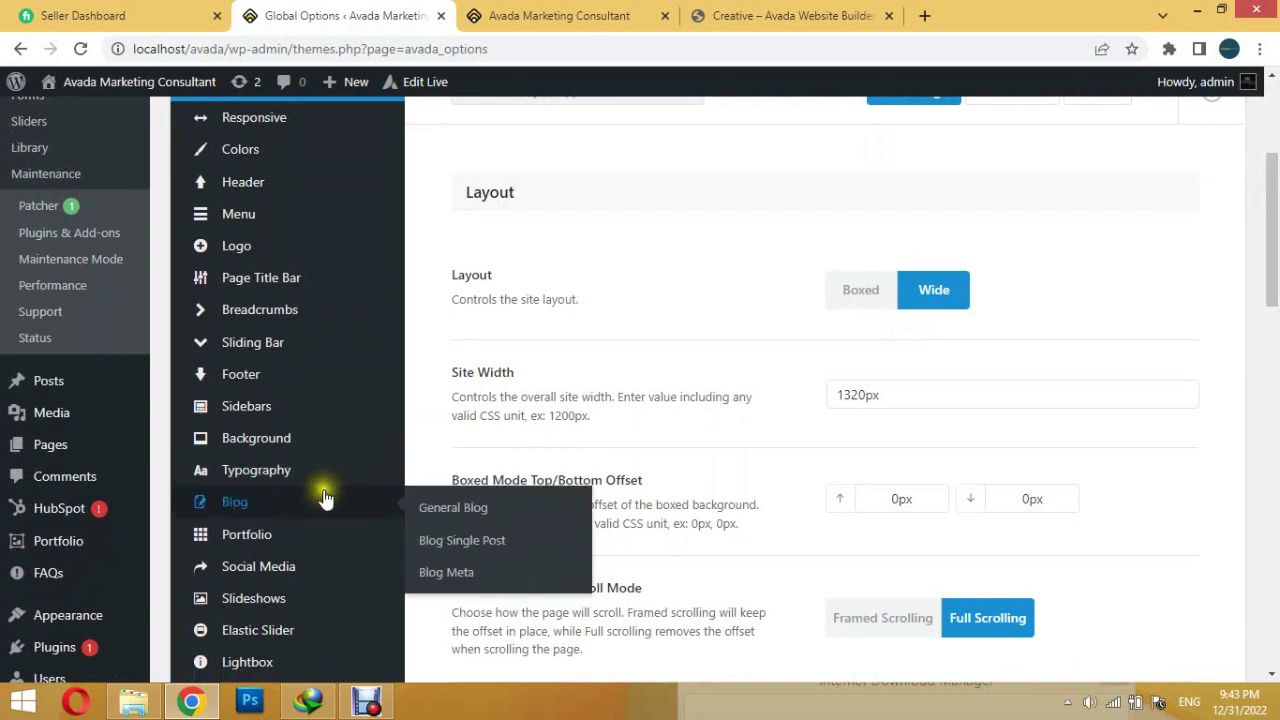
{"action": "mouse_move", "coordinate": [274, 487]}
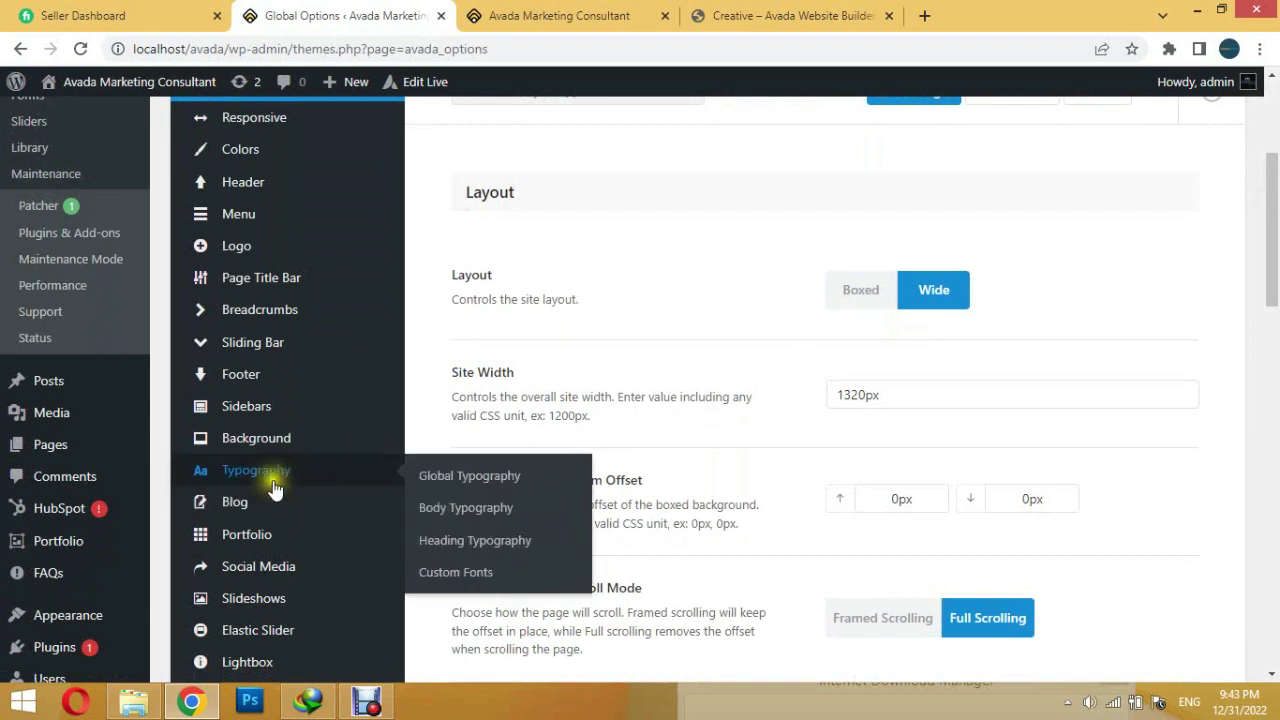
{"action": "left_click", "coordinate": [286, 350]}
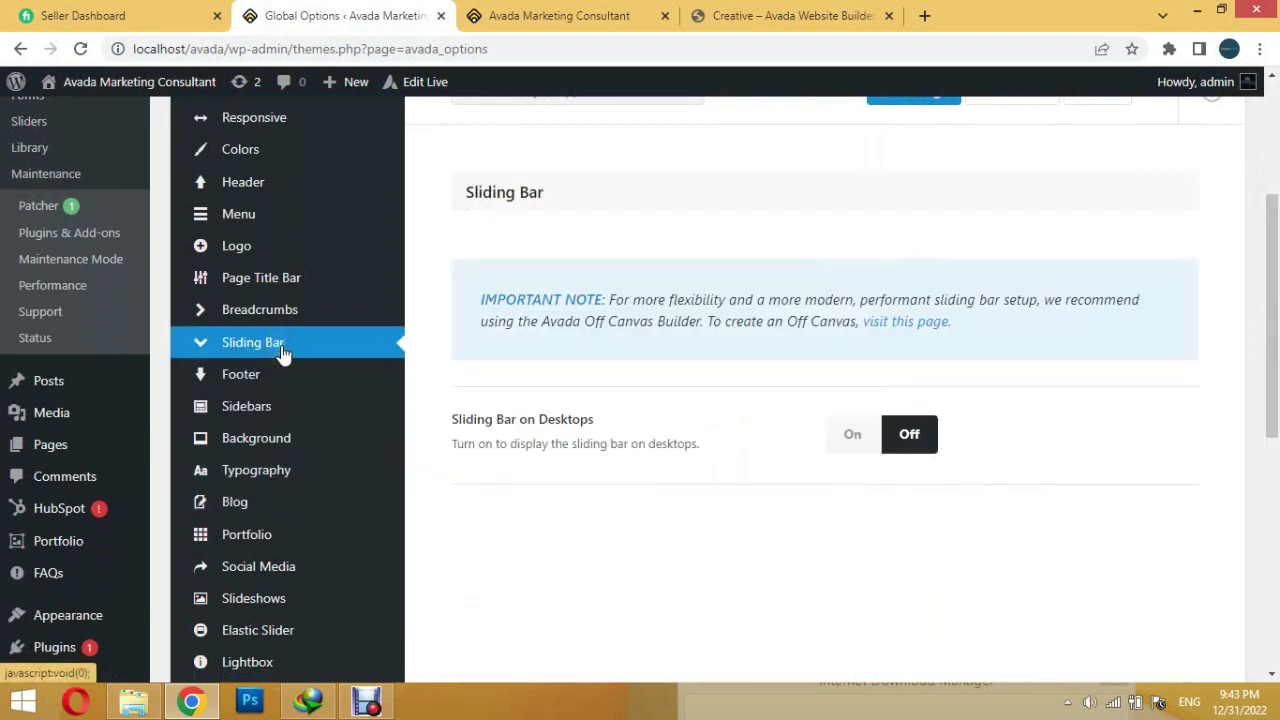
{"action": "scroll", "coordinate": [1275, 240], "scroll_direction": "up", "scroll_amount": 2}
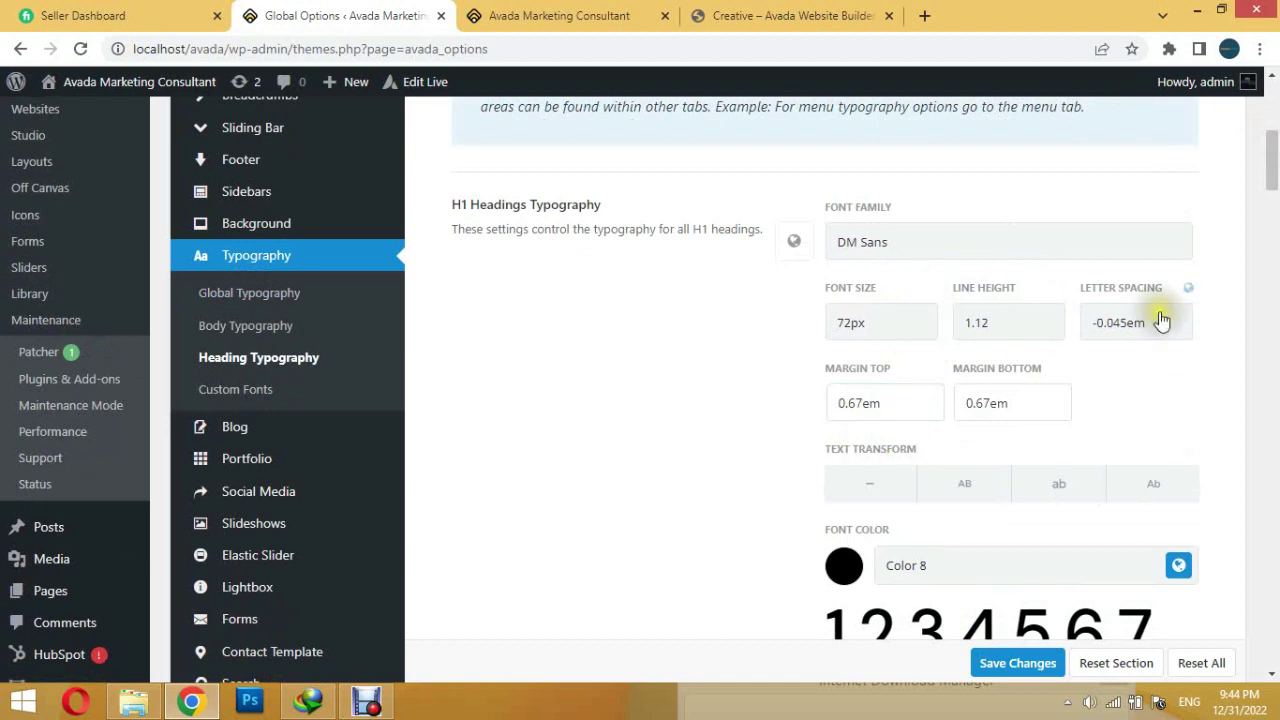
{"action": "left_click", "coordinate": [807, 30]}
{"action": "left_click", "coordinate": [348, 14]}
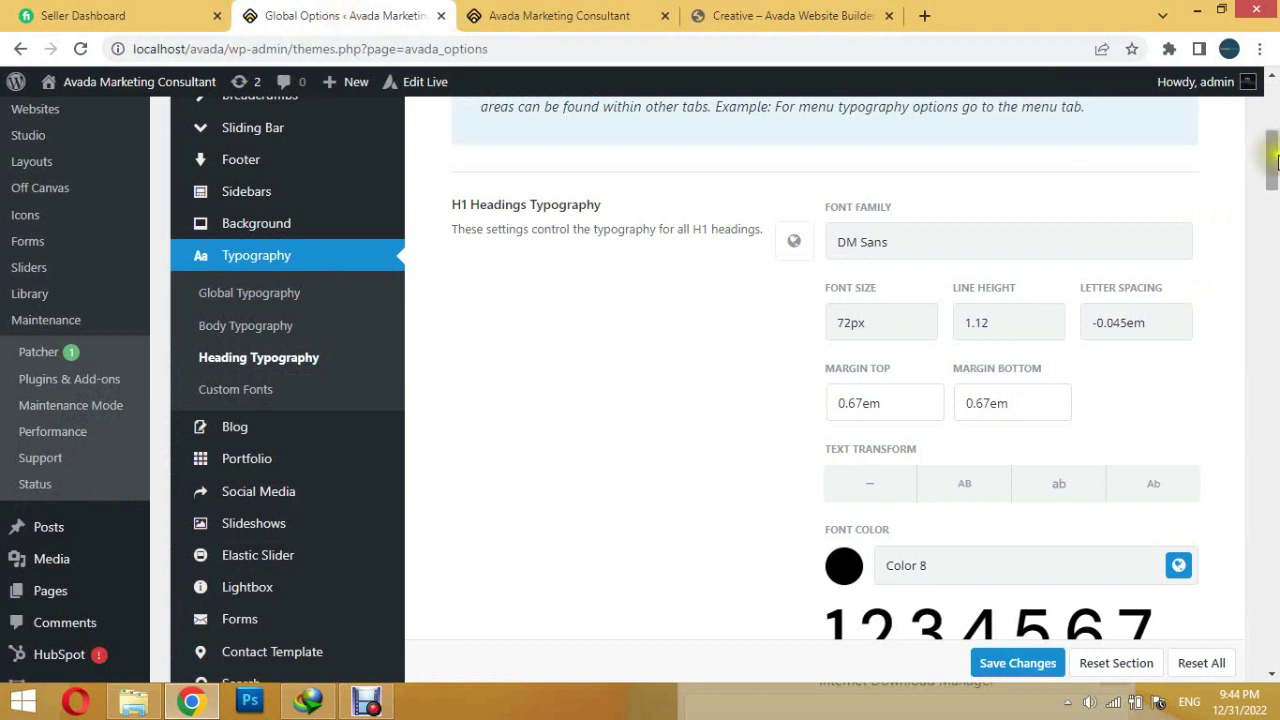
{"action": "mouse_move", "coordinate": [1273, 150]}
{"action": "left_mouse_down"}
{"action": "mouse_move", "coordinate": [1273, 240]}
{"action": "mouse_move", "coordinate": [1273, 145]}
{"action": "left_mouse_up"}
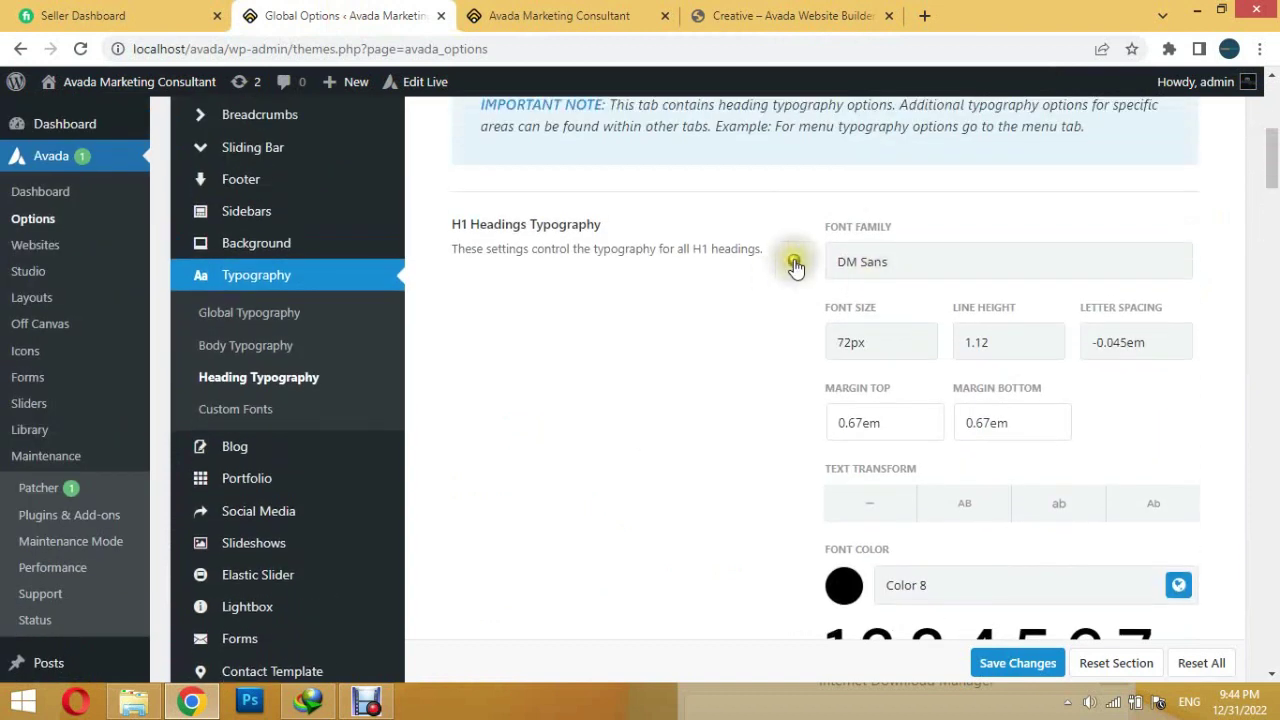
Set the H1 headings variant to Bold 700 with the DM Sans font family and save the changes.
{"action": "left_click", "coordinate": [902, 262]}
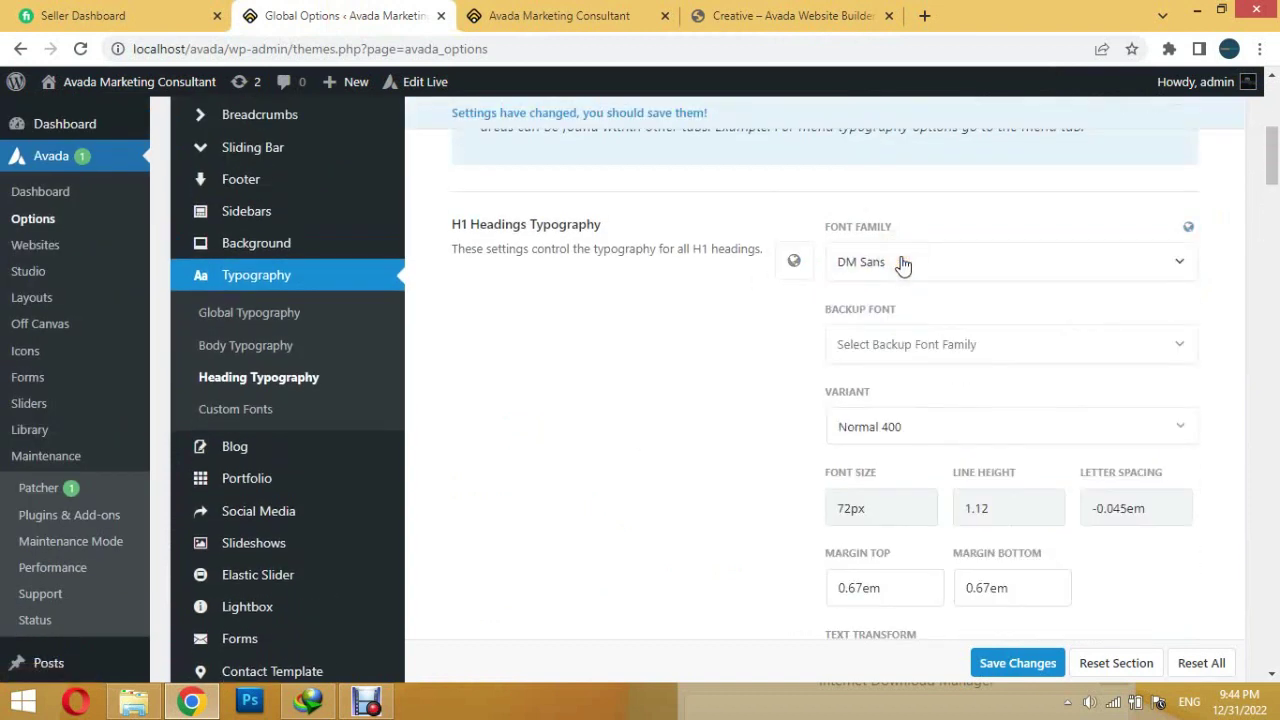
{"action": "left_click_drag", "start_coordinate": [1273, 163], "coordinate": [1273, 170]}
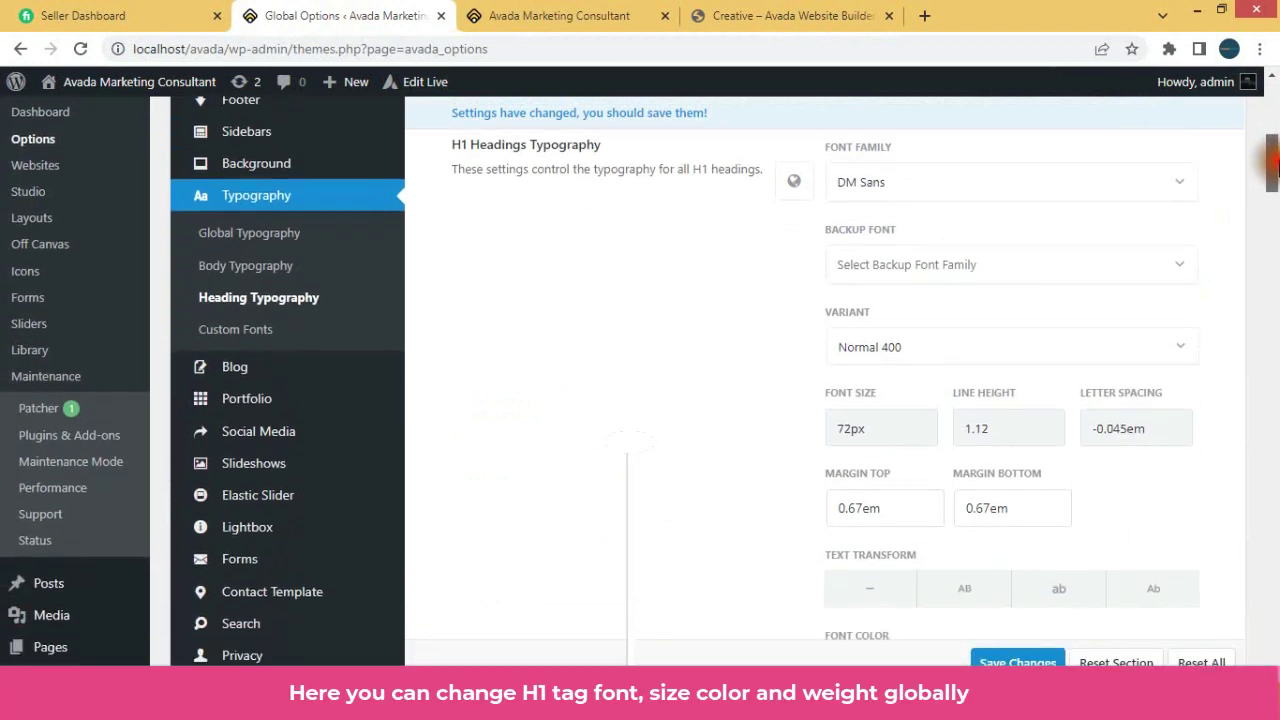
{"action": "left_click", "coordinate": [1020, 346]}
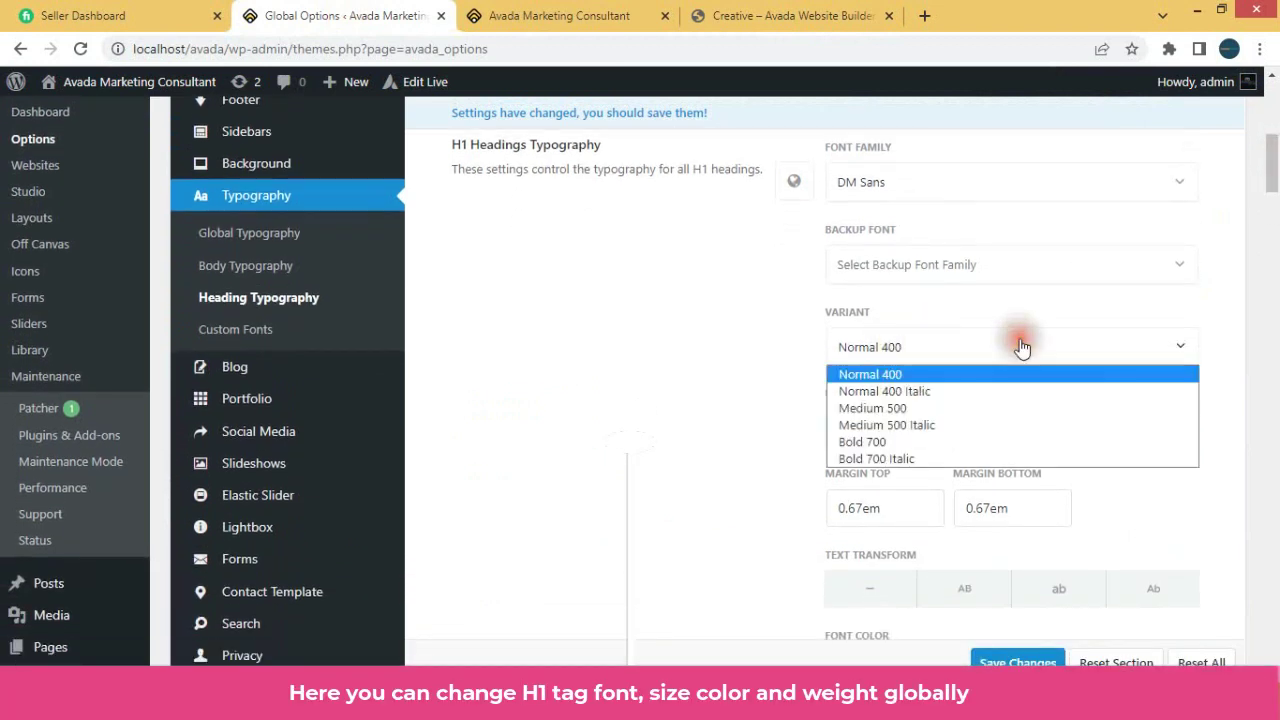
{"action": "left_click", "coordinate": [885, 441]}
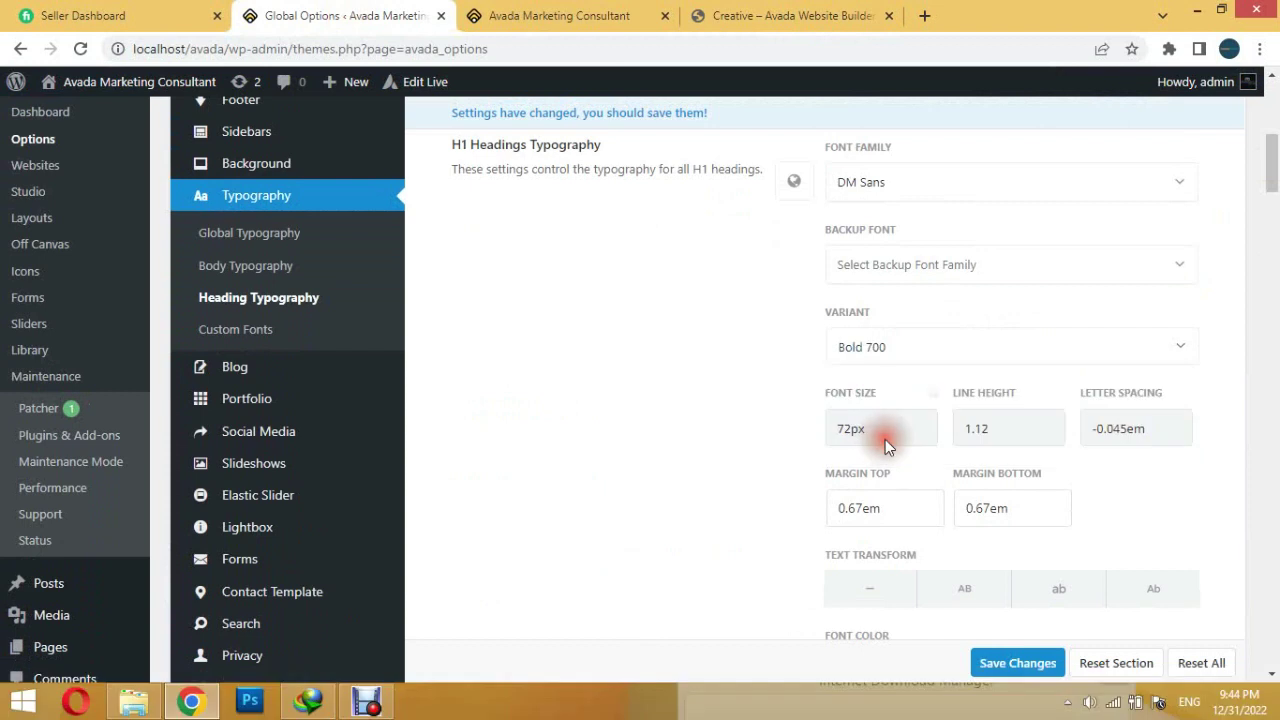
{"action": "left_click", "coordinate": [990, 663]}
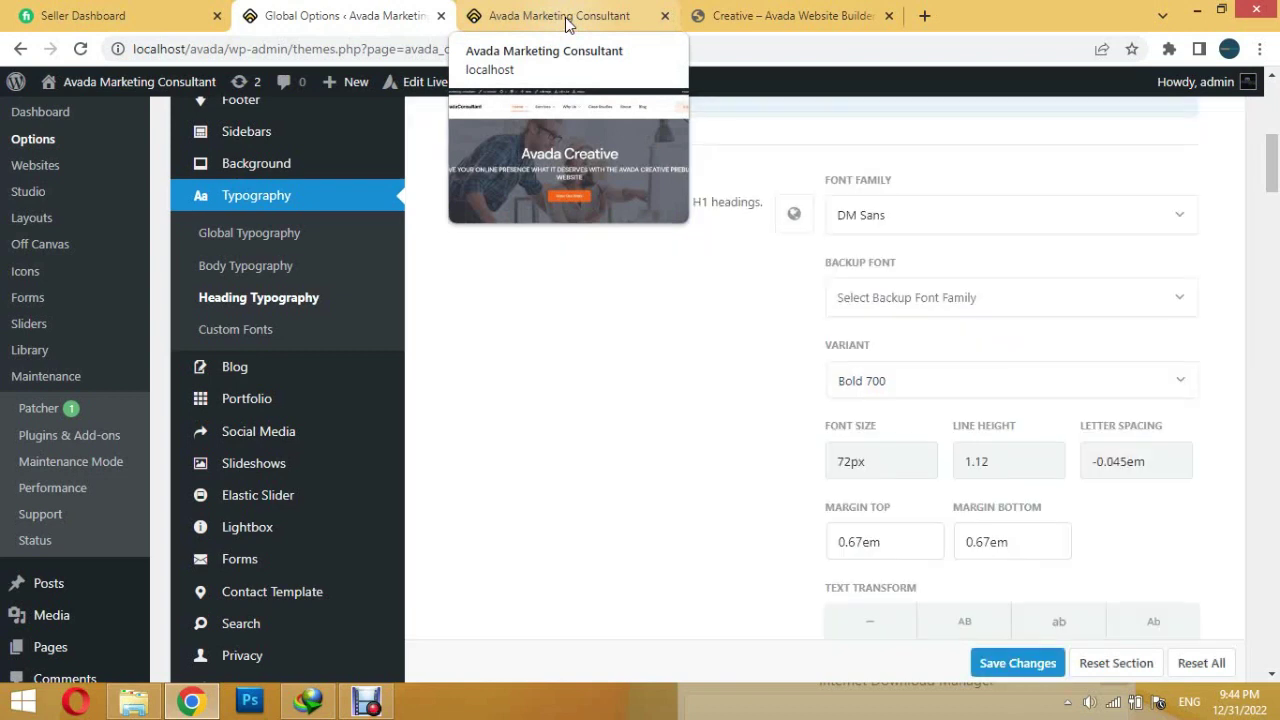
Reload the homepage and examine the slide's heading and caption text.
{"action": "left_click", "coordinate": [563, 20]}
{"action": "left_click", "coordinate": [80, 48]}
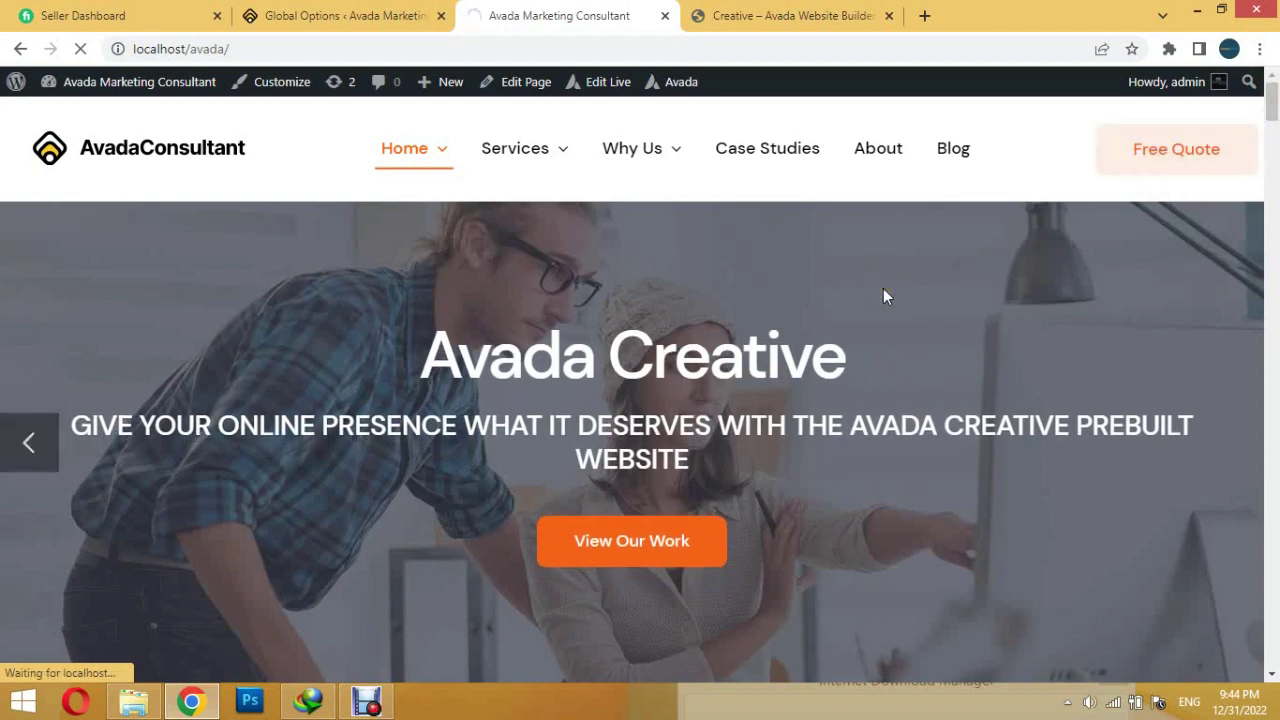
{"action": "triple_click", "coordinate": [782, 452]}
{"action": "left_click", "coordinate": [658, 450]}
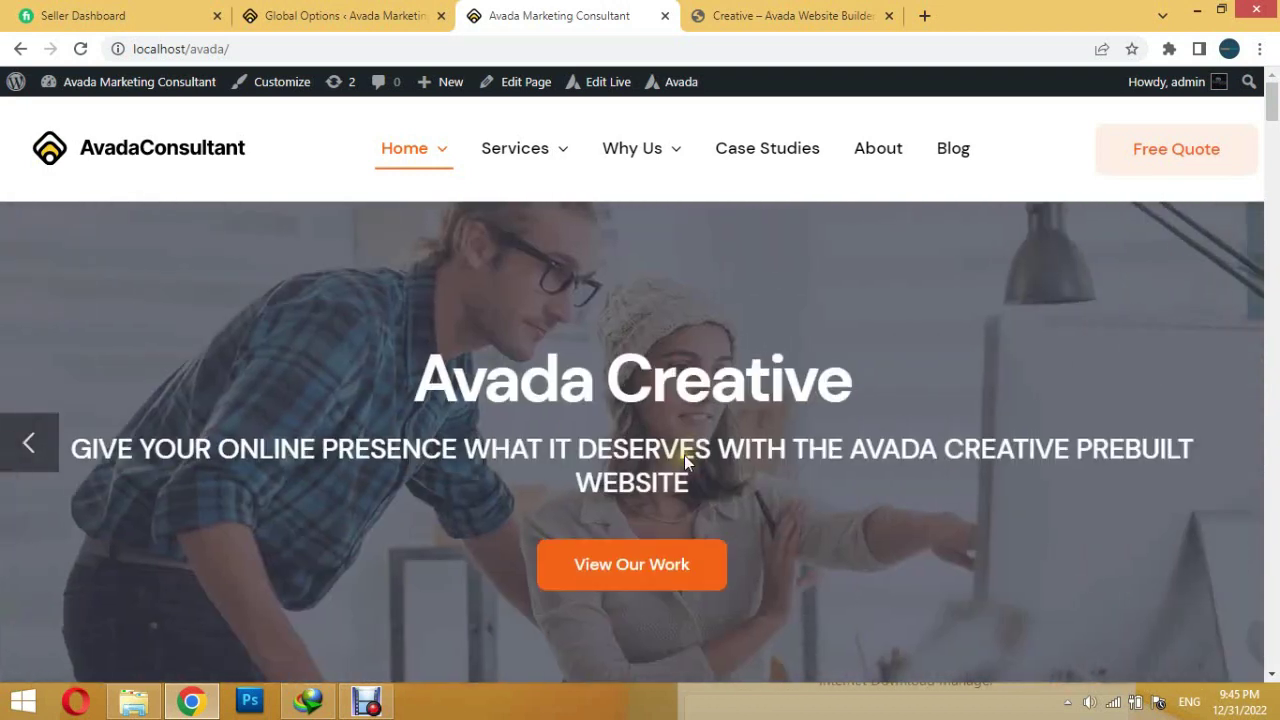
{"action": "triple_click", "coordinate": [360, 412]}
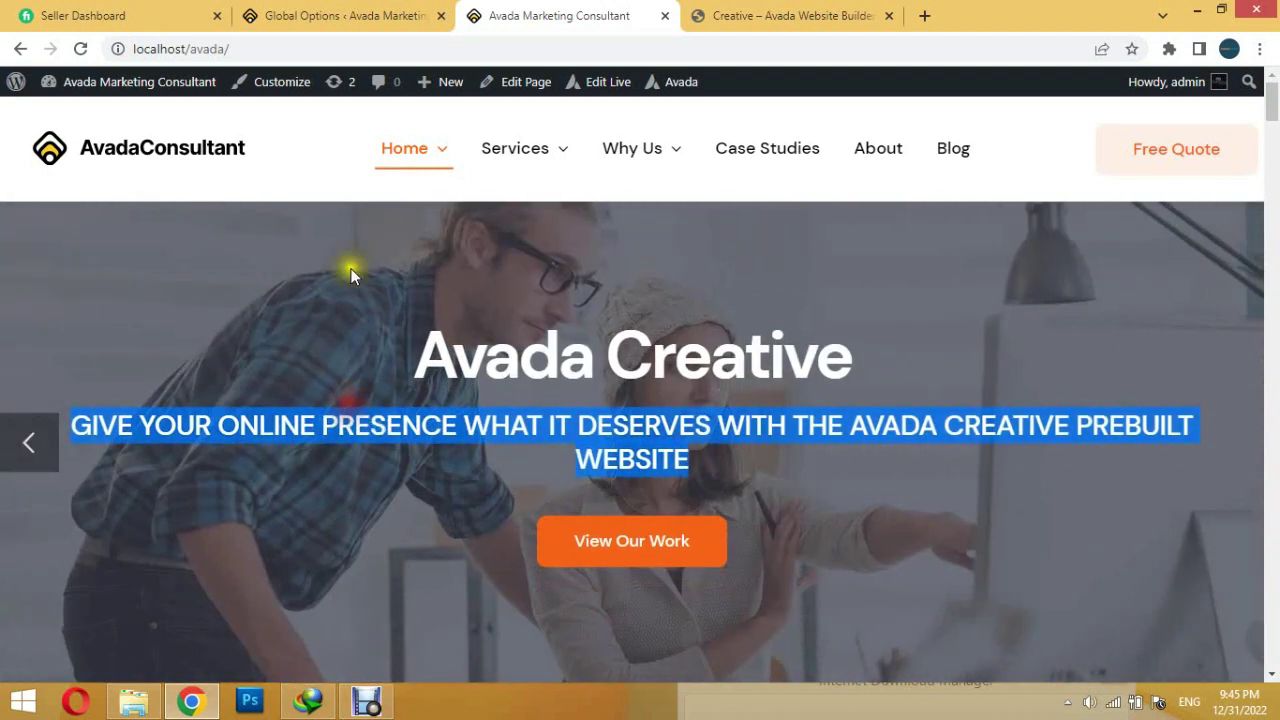
Open the H4 headings font settings in Global Options and compare the caption text on the demo and the homepage.
{"action": "left_click", "coordinate": [333, 17]}
{"action": "left_click_drag", "start_coordinate": [1272, 162], "coordinate": [1273, 420]}
{"action": "left_click", "coordinate": [884, 231]}
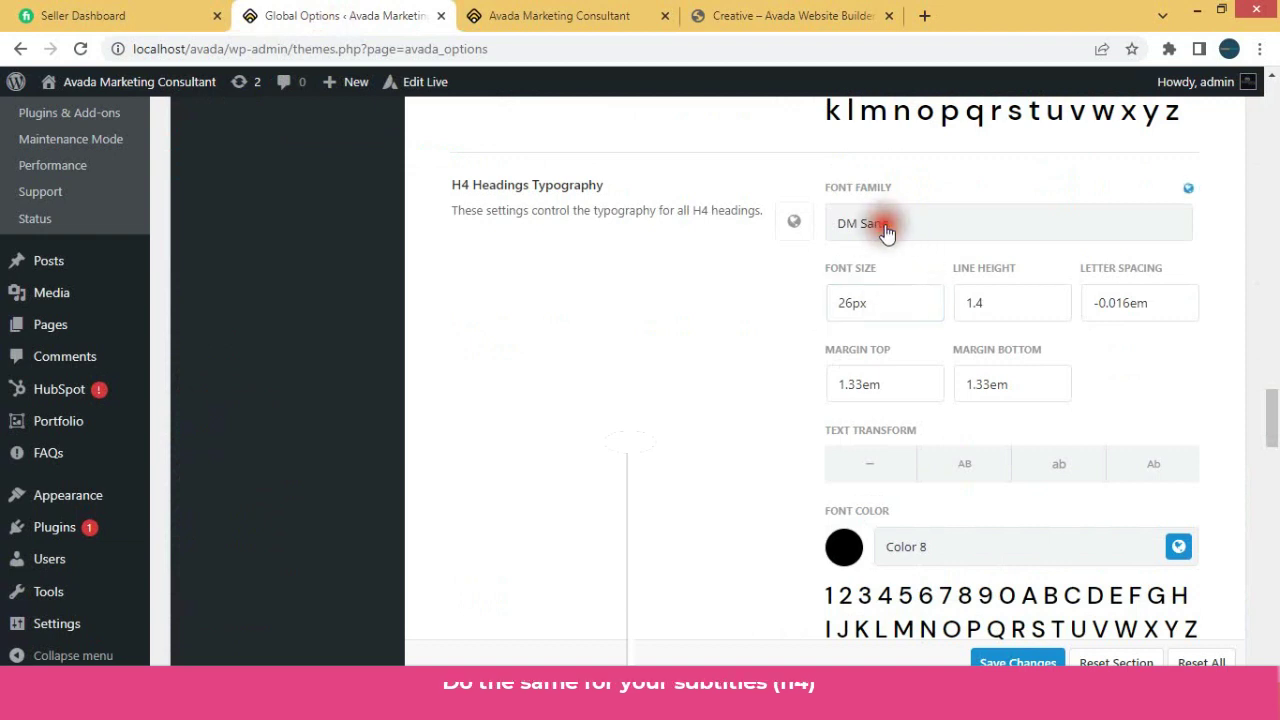
{"action": "left_click", "coordinate": [750, 15]}
{"action": "left_click", "coordinate": [366, 15]}
{"action": "left_click", "coordinate": [512, 15]}
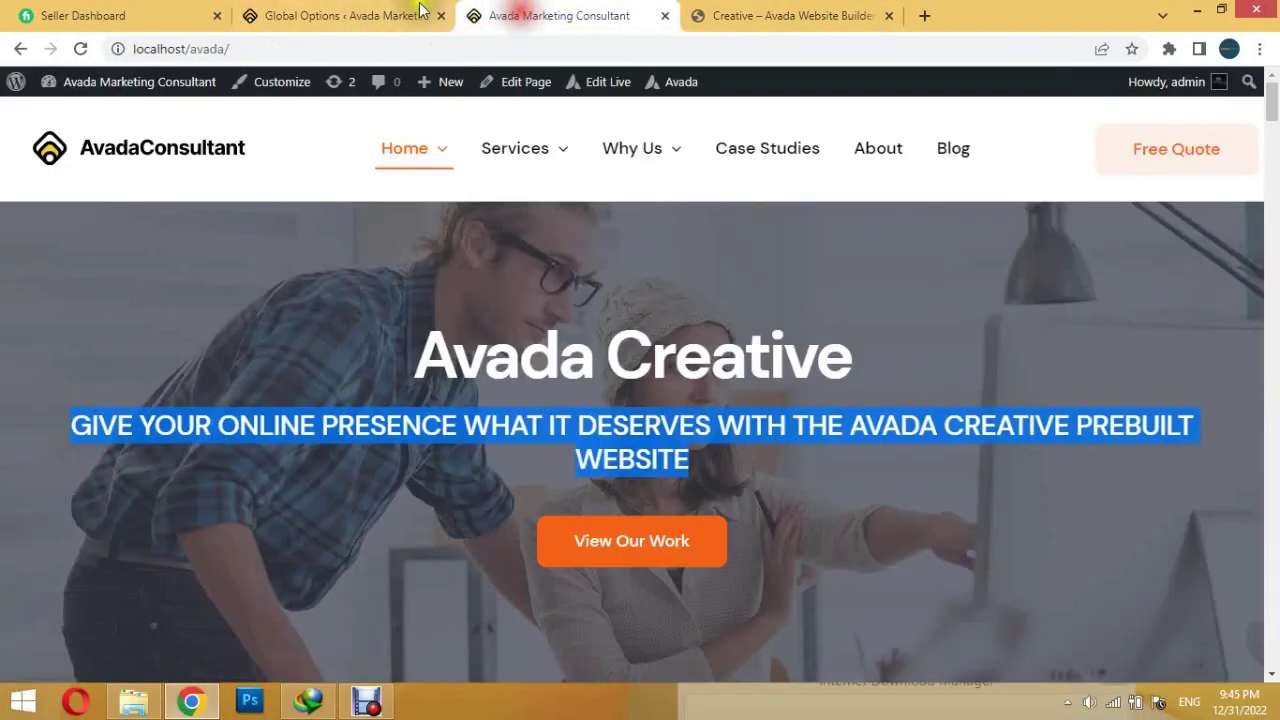
{"action": "left_click", "coordinate": [390, 12]}
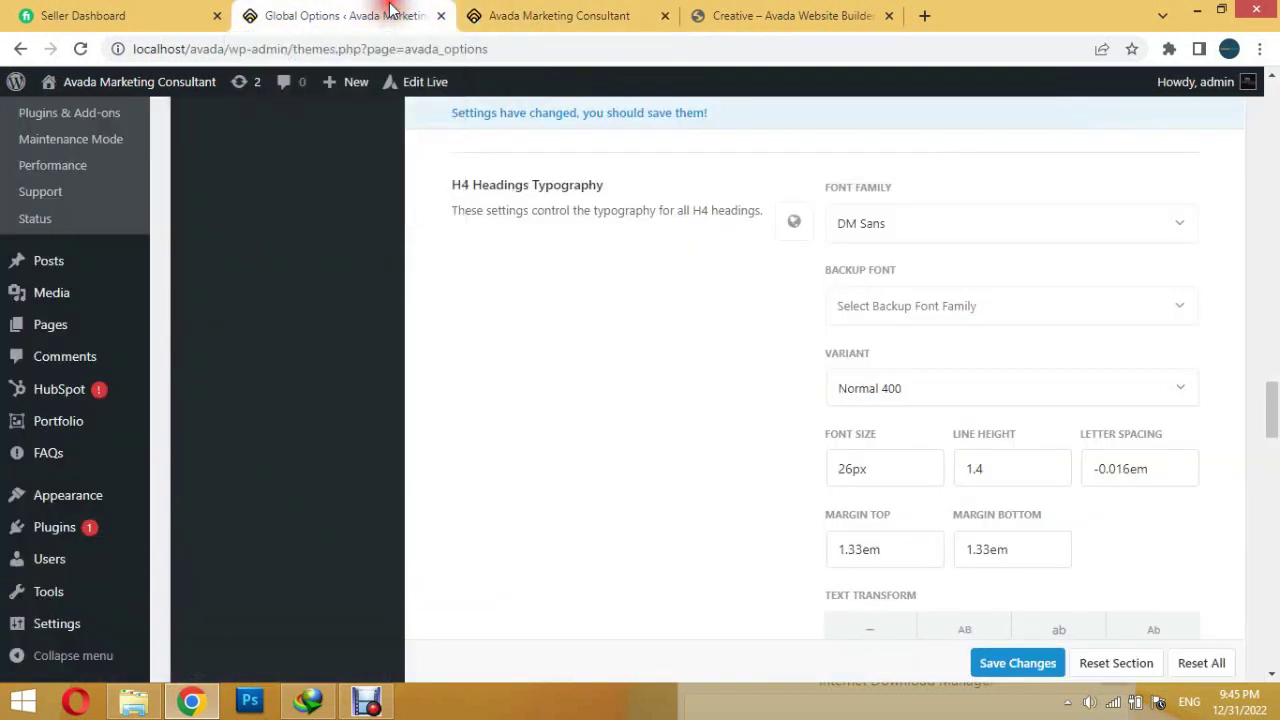
Set the H4 headings font size to 18px, save the changes and reload the homepage.
{"action": "left_click", "coordinate": [847, 462]}
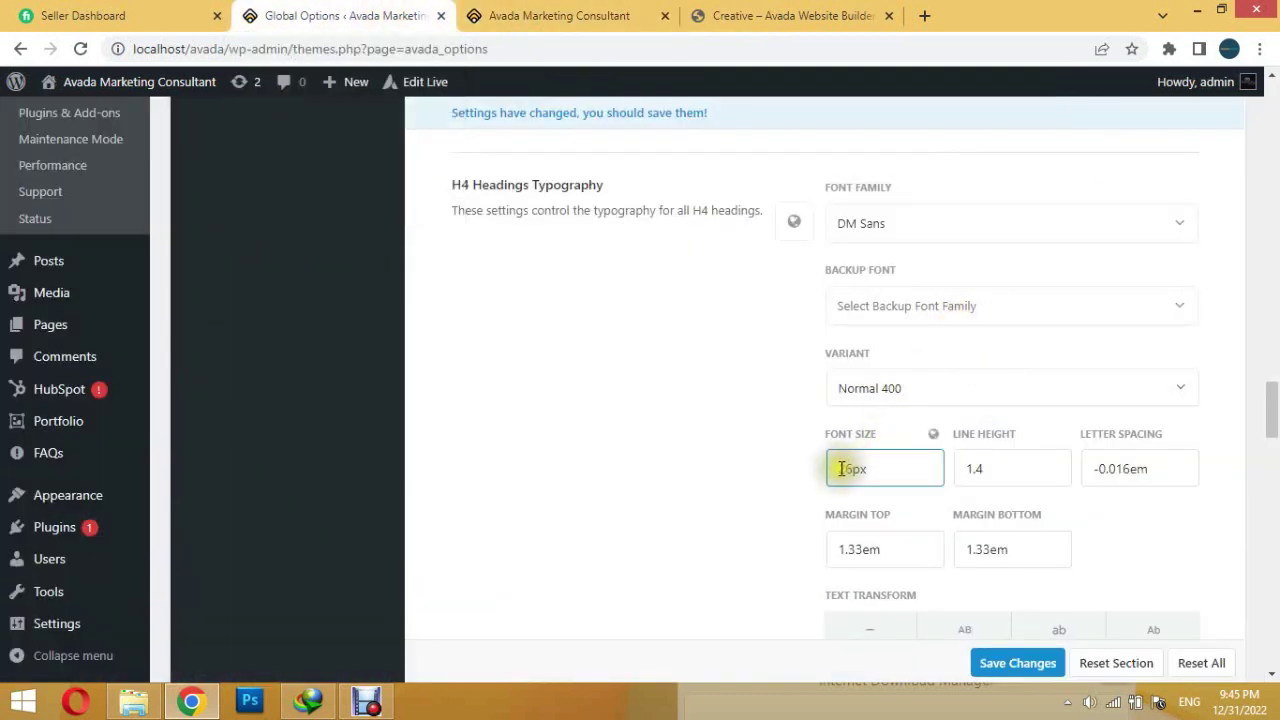
{"action": "left_click_drag", "start_coordinate": [842, 468], "coordinate": [850, 468]}
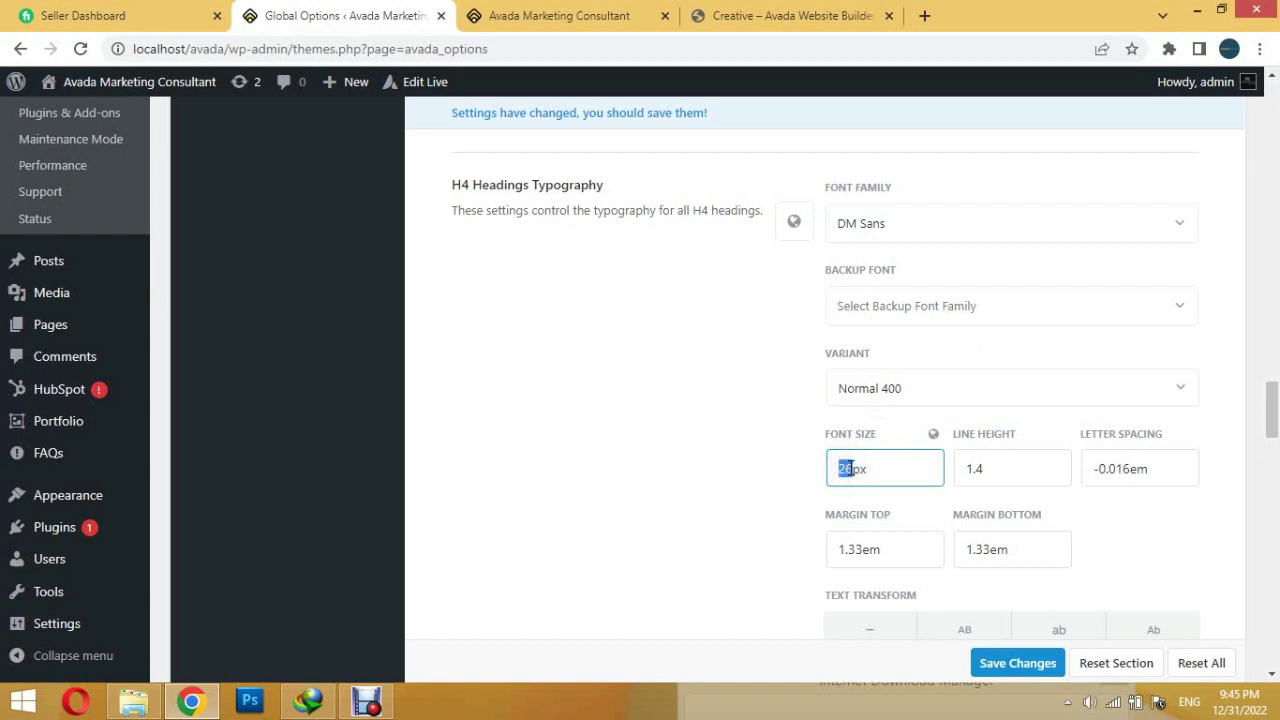
{"action": "type", "text": "18"}
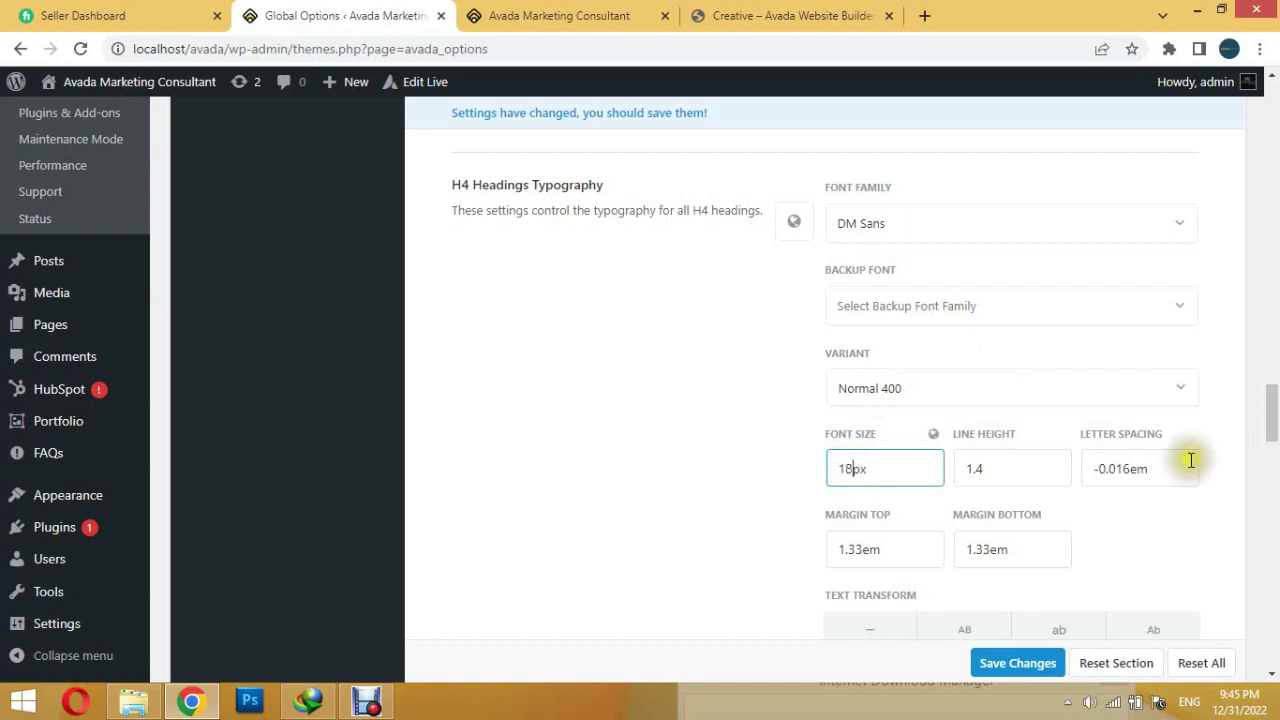
{"action": "left_click_drag", "start_coordinate": [1272, 395], "coordinate": [1273, 410]}
{"action": "left_click", "coordinate": [1017, 664]}
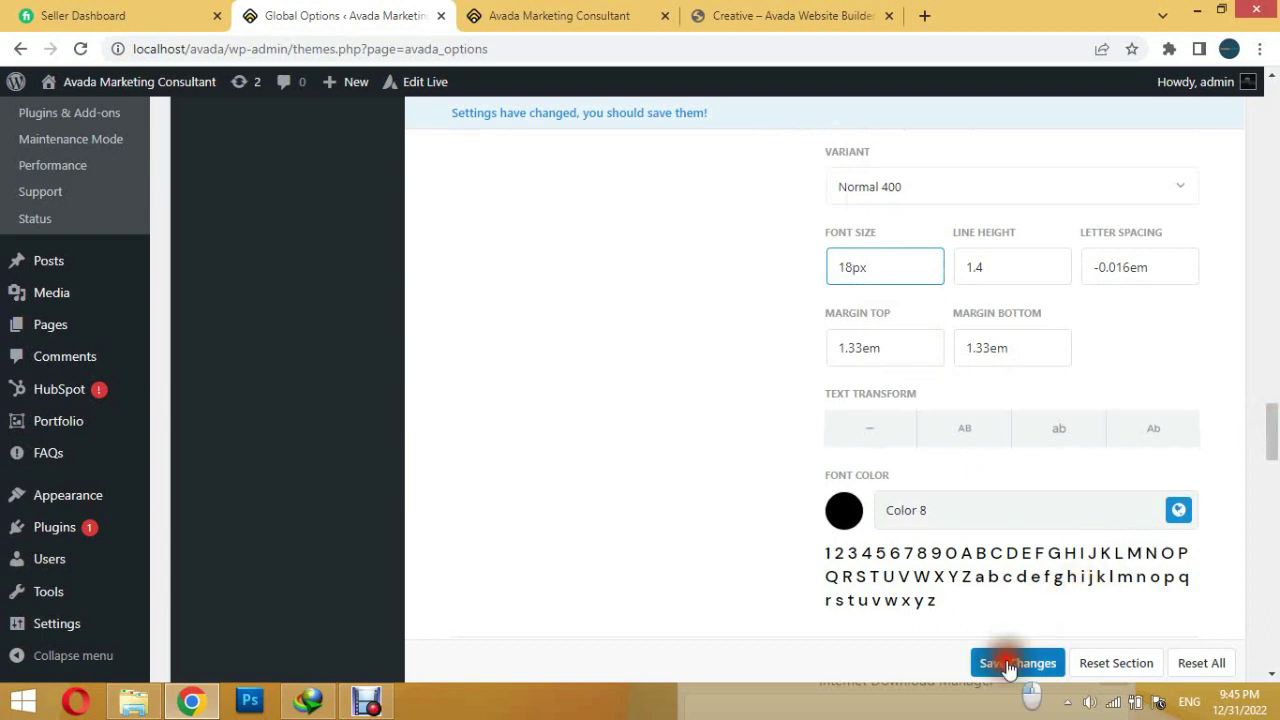
{"action": "left_click", "coordinate": [572, 20]}
{"action": "left_click", "coordinate": [81, 48]}
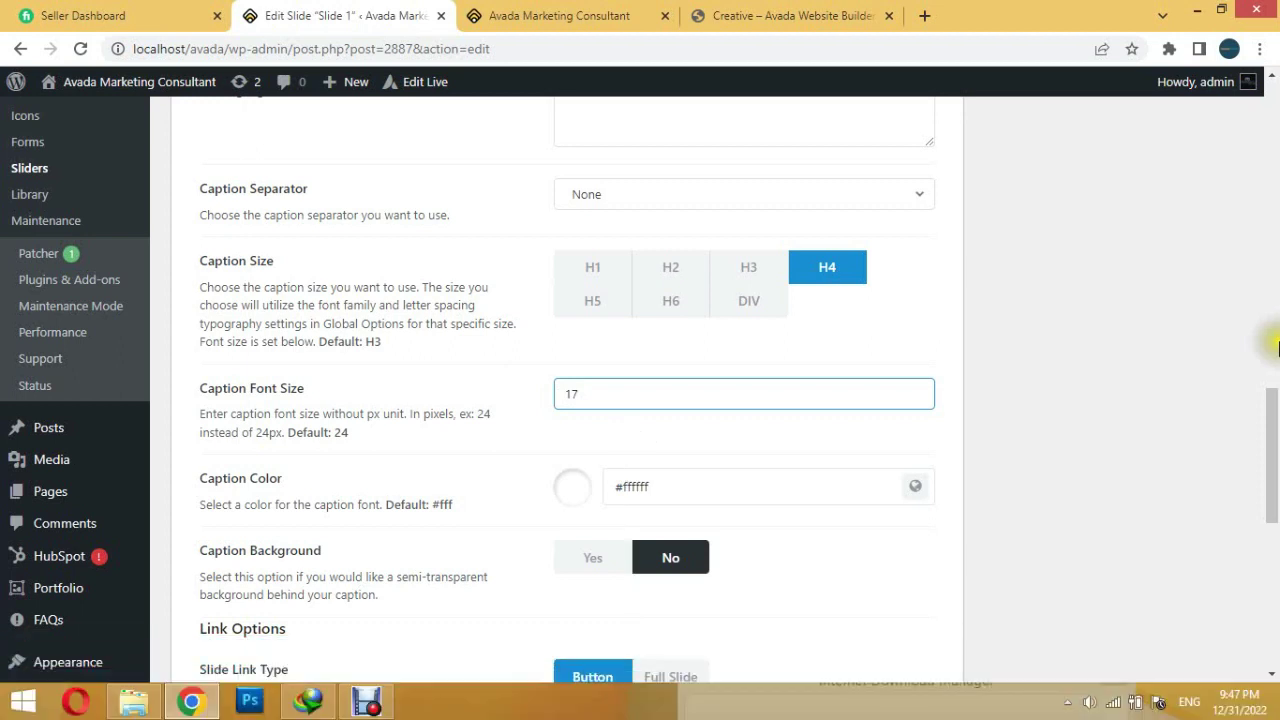
Update Slide 1 with a caption font size of 17.
{"action": "left_click_drag", "start_coordinate": [1277, 345], "coordinate": [1275, 62]}
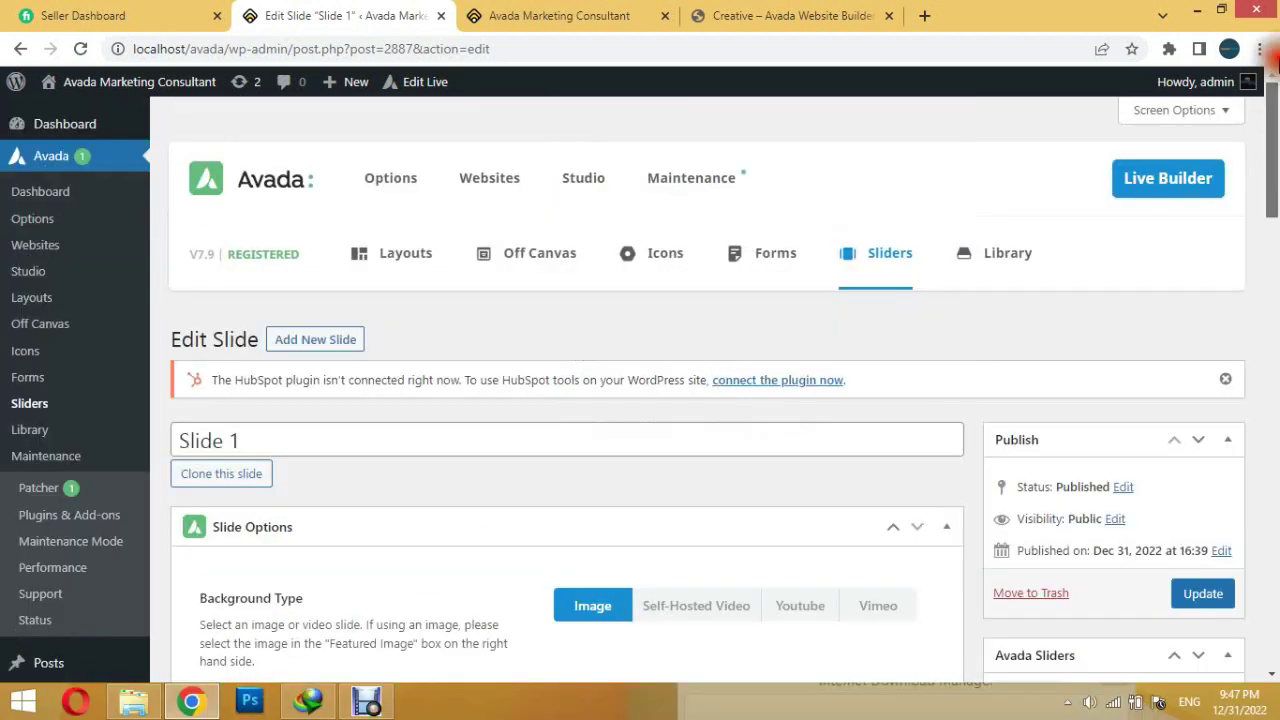
{"action": "left_click", "coordinate": [1203, 593]}
{"action": "scroll", "coordinate": [1272, 230], "scroll_direction": "down", "scroll_amount": 3}
{"action": "left_click_drag", "start_coordinate": [1272, 230], "coordinate": [1270, 402]}
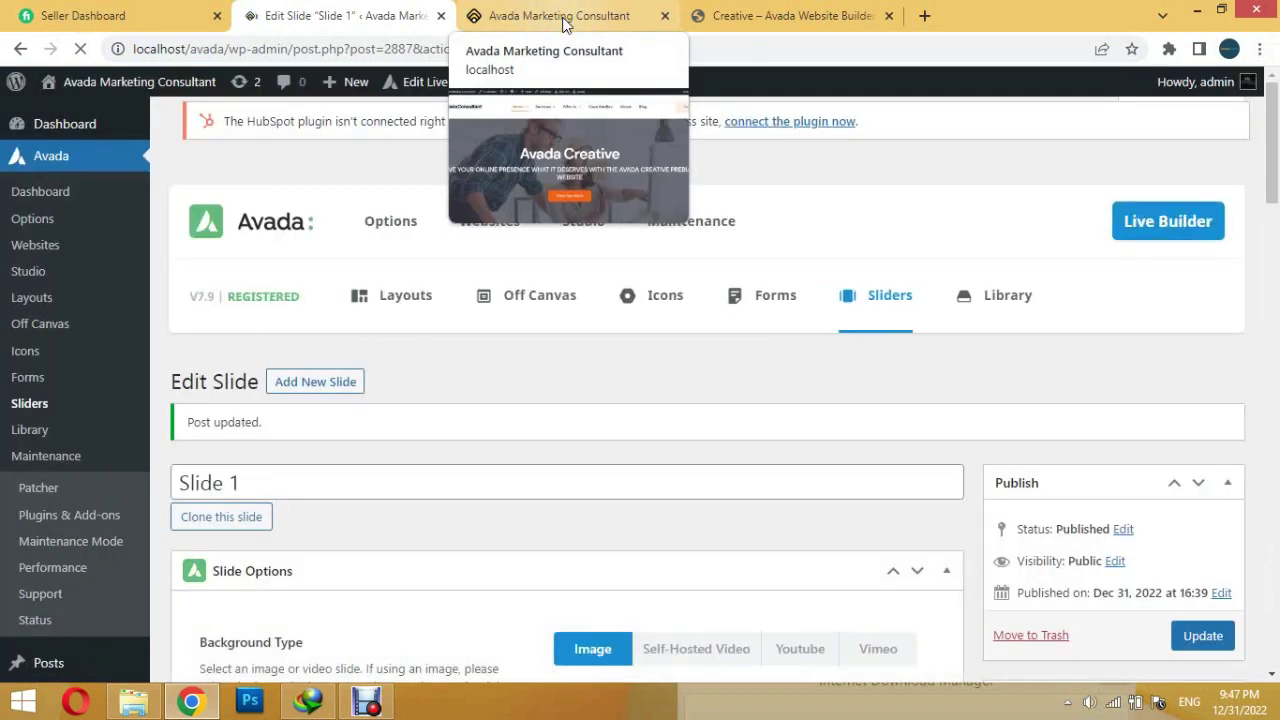
Reload the homepage and compare the updated slide's heading and caption with the Avada Creative demo.
{"action": "left_click", "coordinate": [563, 18]}
{"action": "left_click", "coordinate": [80, 48]}
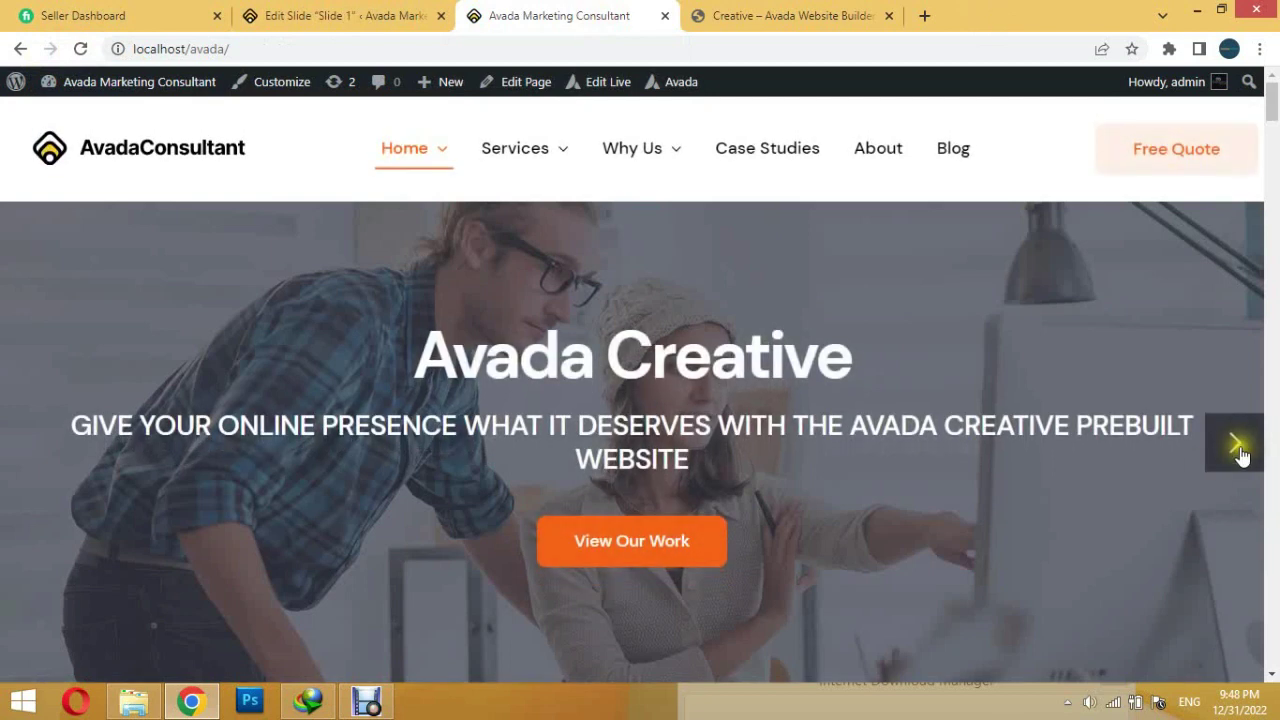
{"action": "left_click", "coordinate": [1240, 452]}
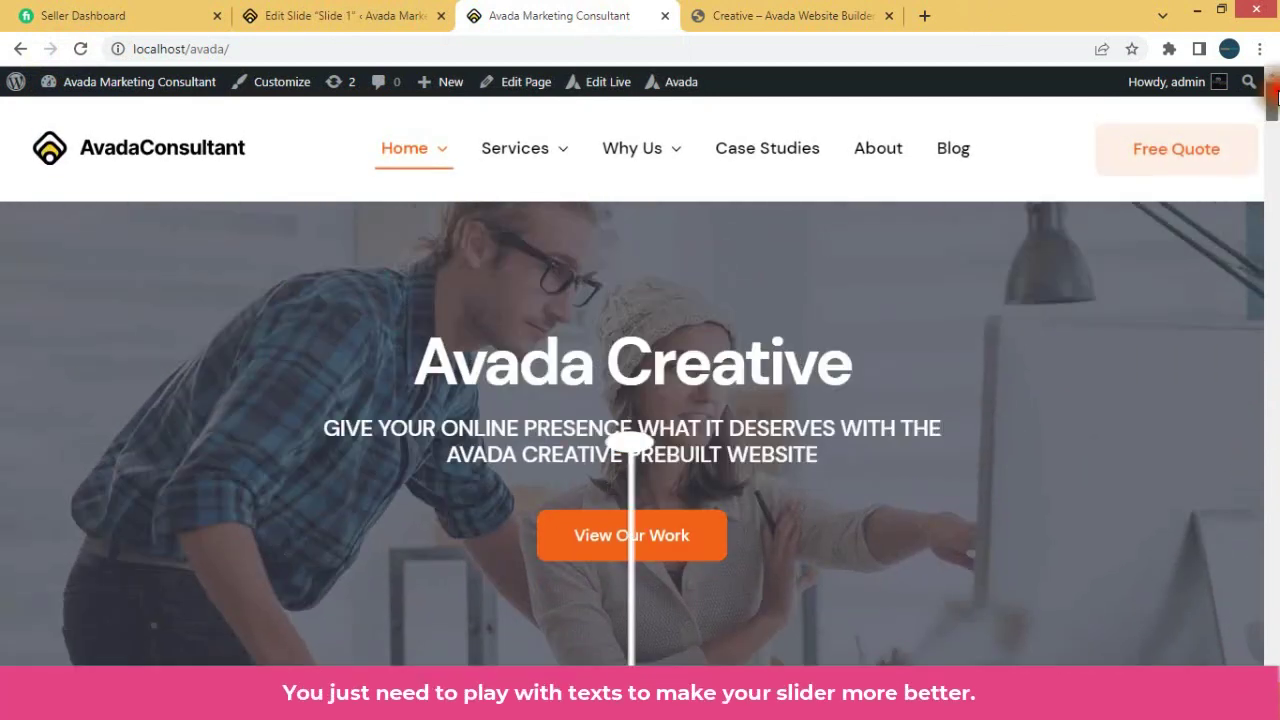
{"action": "left_click", "coordinate": [808, 10]}
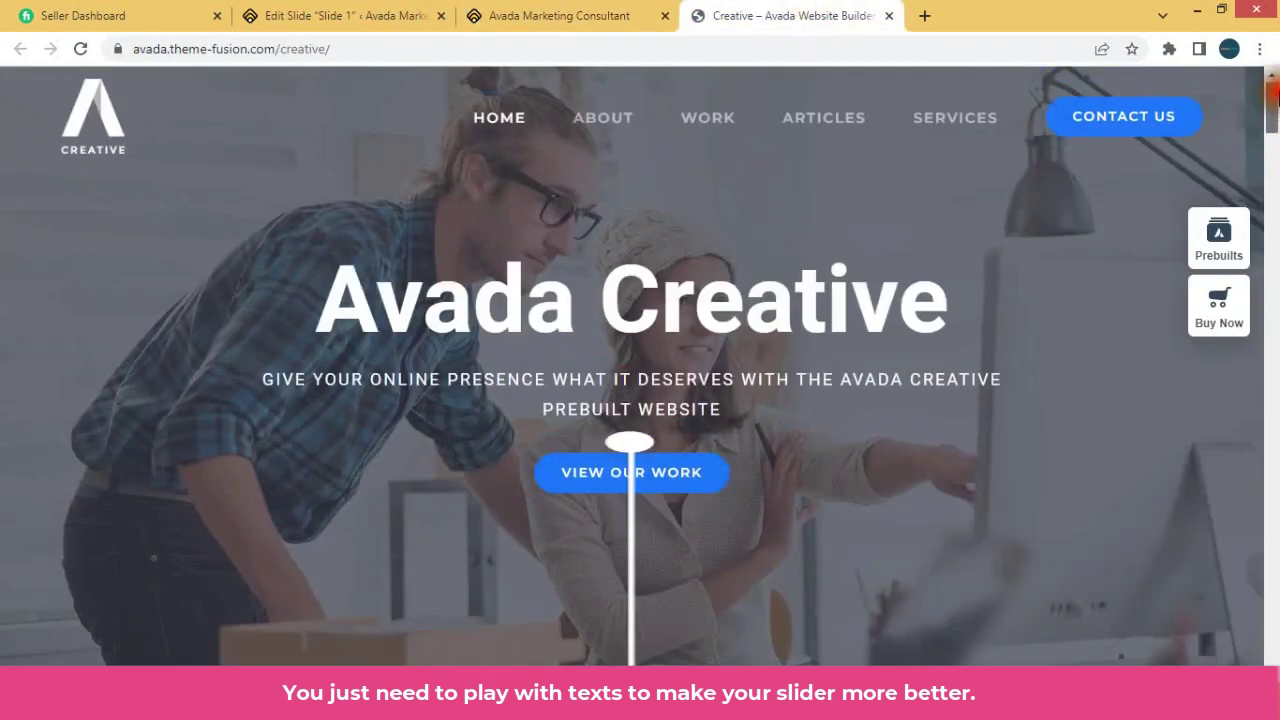
{"action": "left_click", "coordinate": [553, 8]}
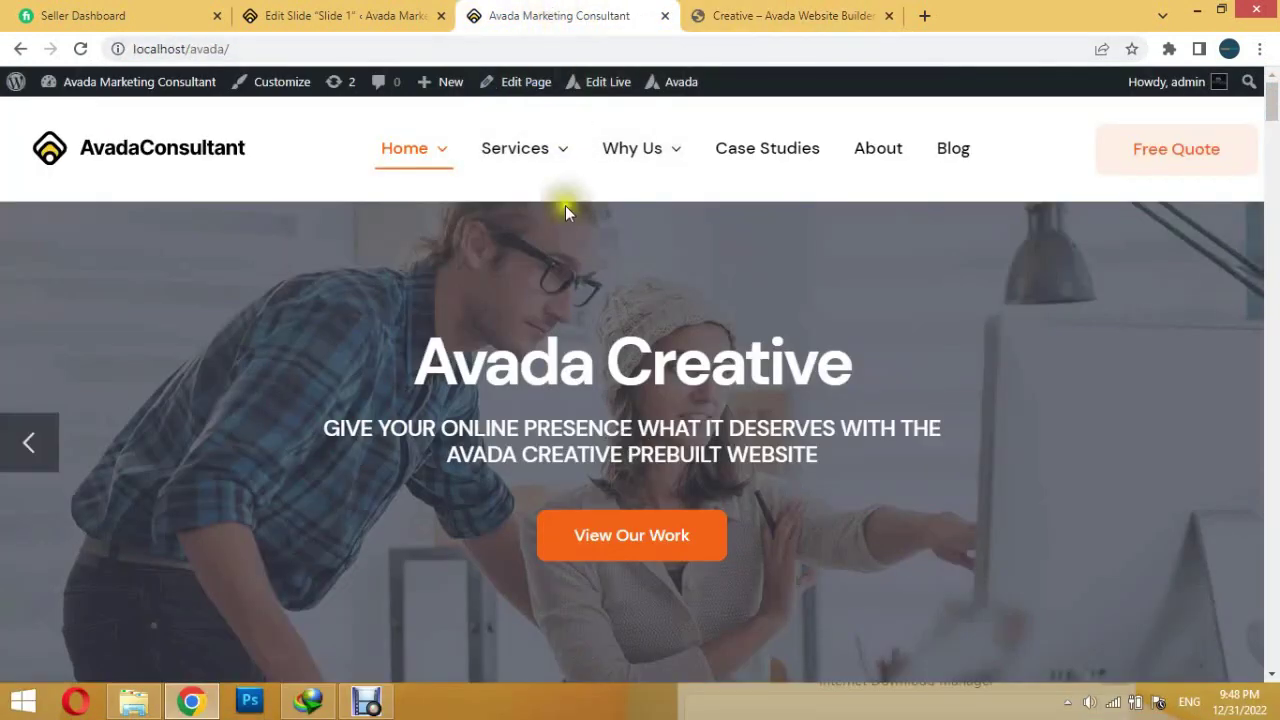
{"action": "left_click_drag", "start_coordinate": [322, 426], "coordinate": [800, 480]}
{"action": "left_click", "coordinate": [746, 506]}
Go from the Slide 1 editor to Avada's Global Options.
{"action": "left_click", "coordinate": [338, 10]}
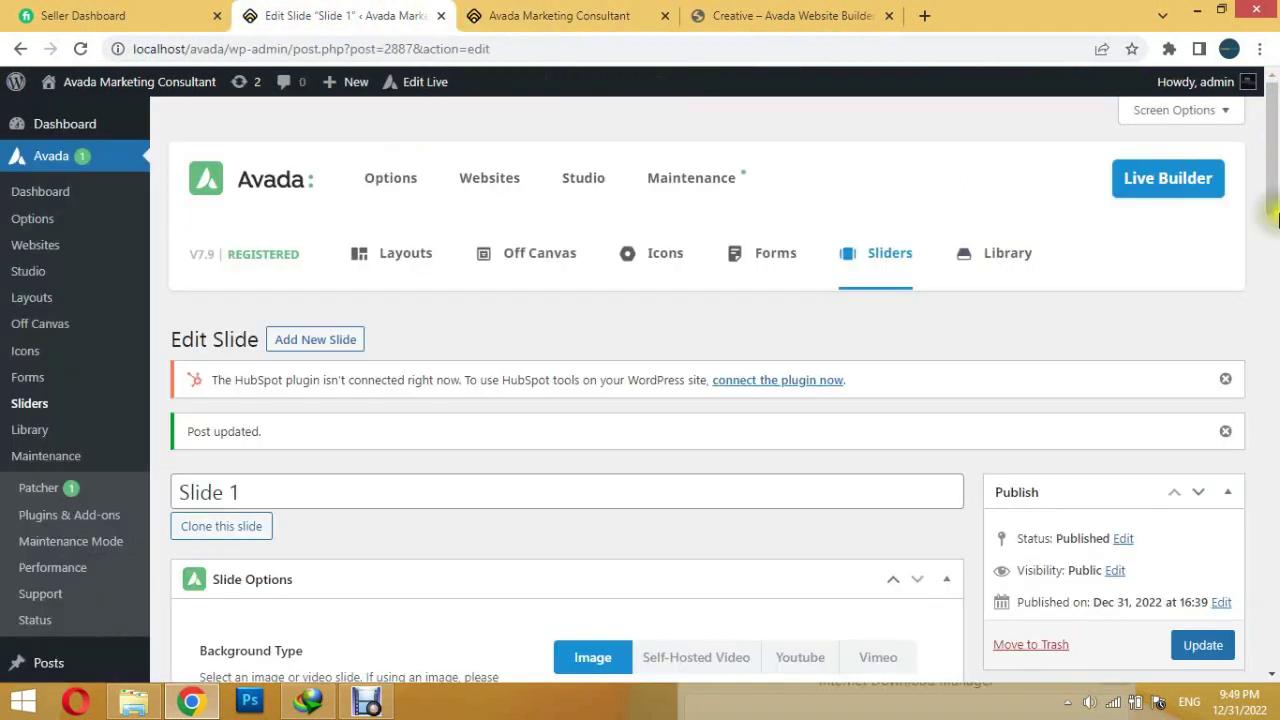
{"action": "left_click", "coordinate": [32, 218]}
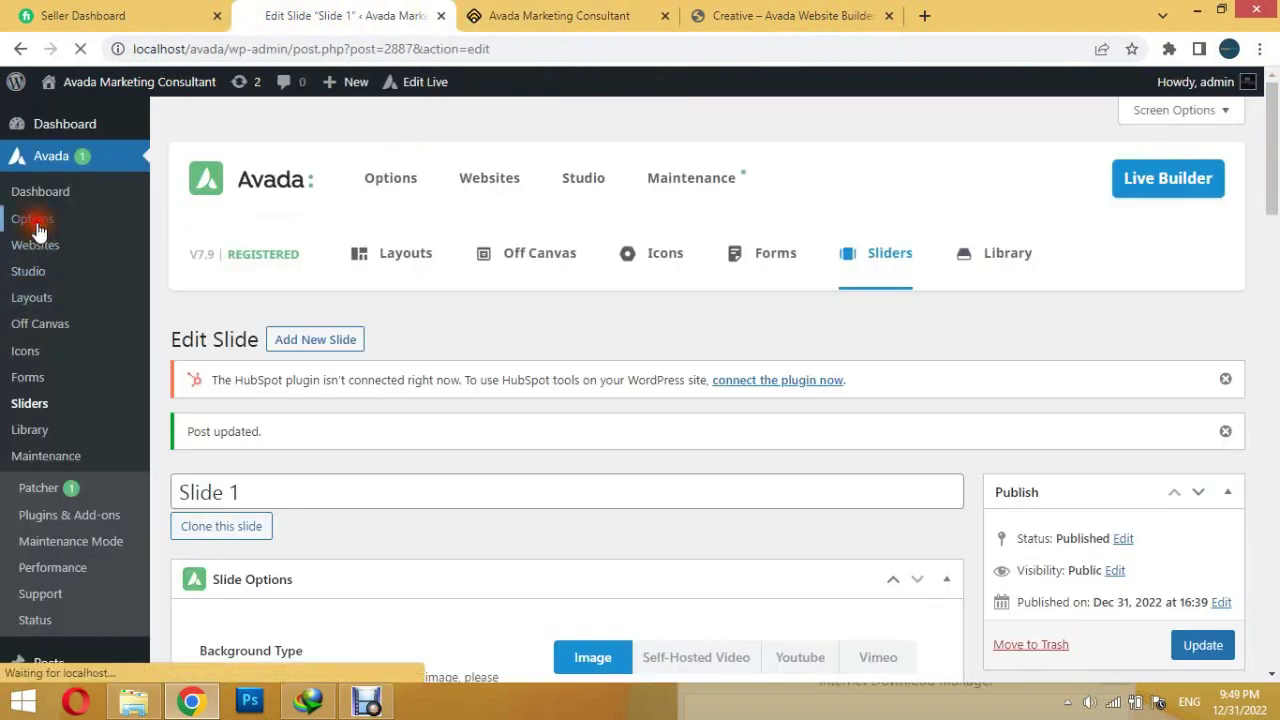